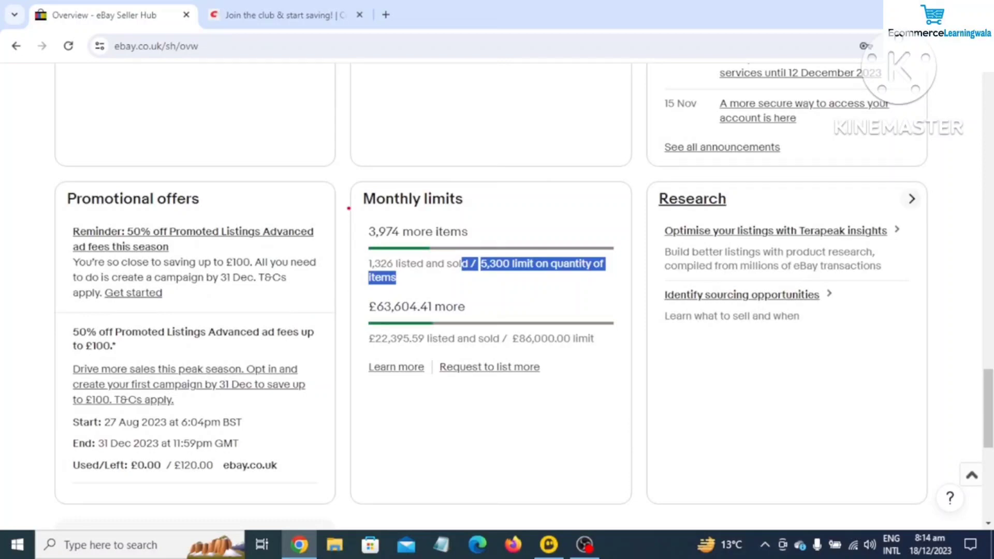
Review the Seller Hub overview, examining the monthly limits, listings, seller level and feedback cards.
scroll(473, 370, "up", 2)
left_click(487, 367)
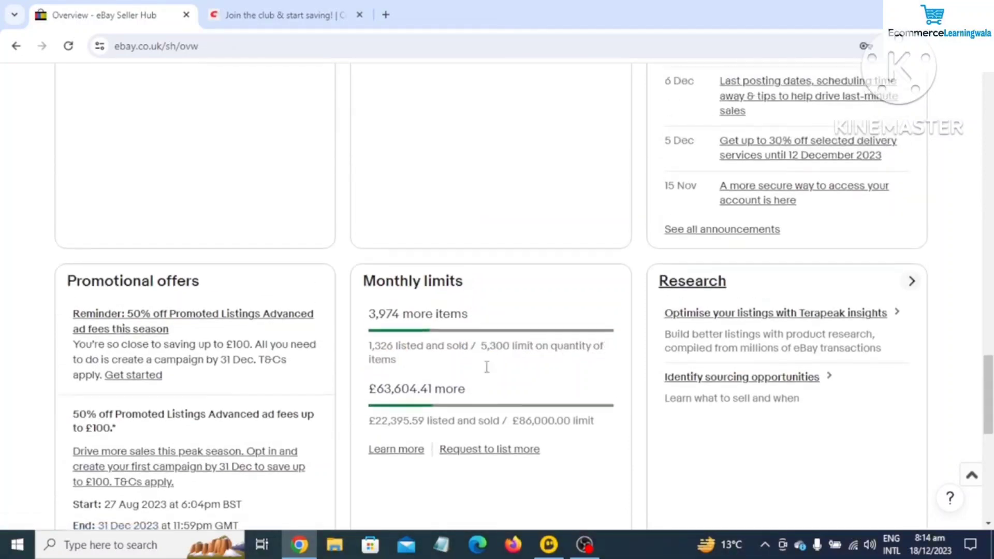
scroll(487, 366, "up", 15)
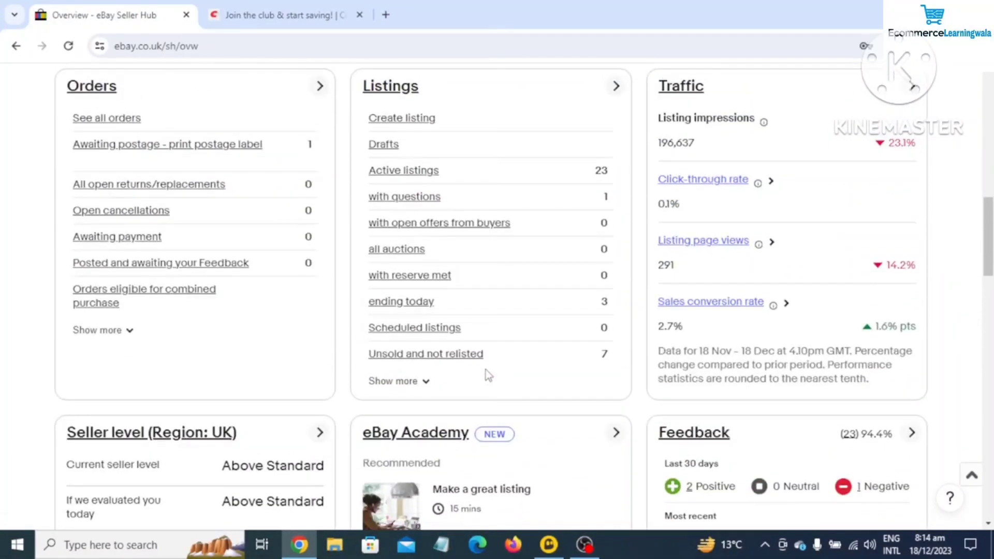
scroll(486, 372, "up", 2)
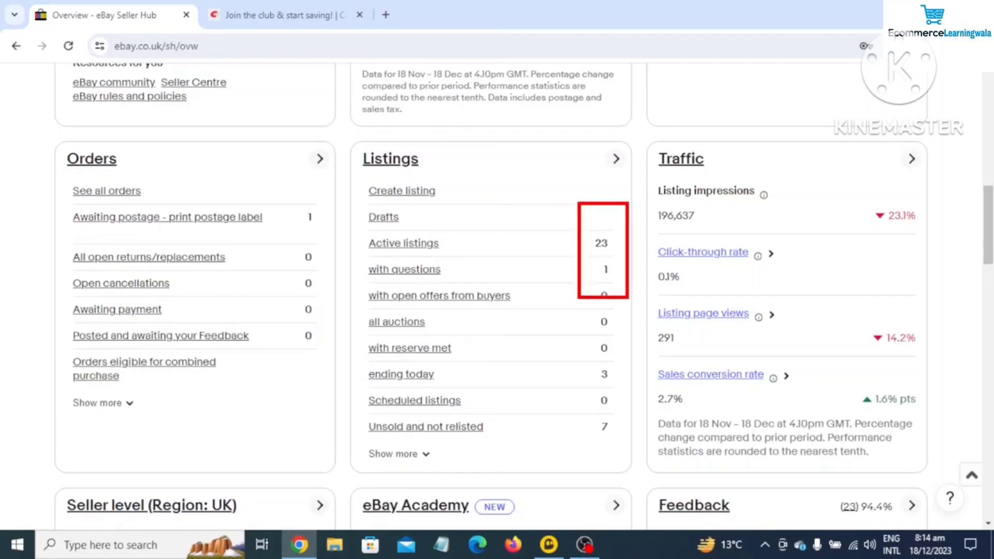
scroll(449, 381, "up", 8)
scroll(448, 380, "up", 5)
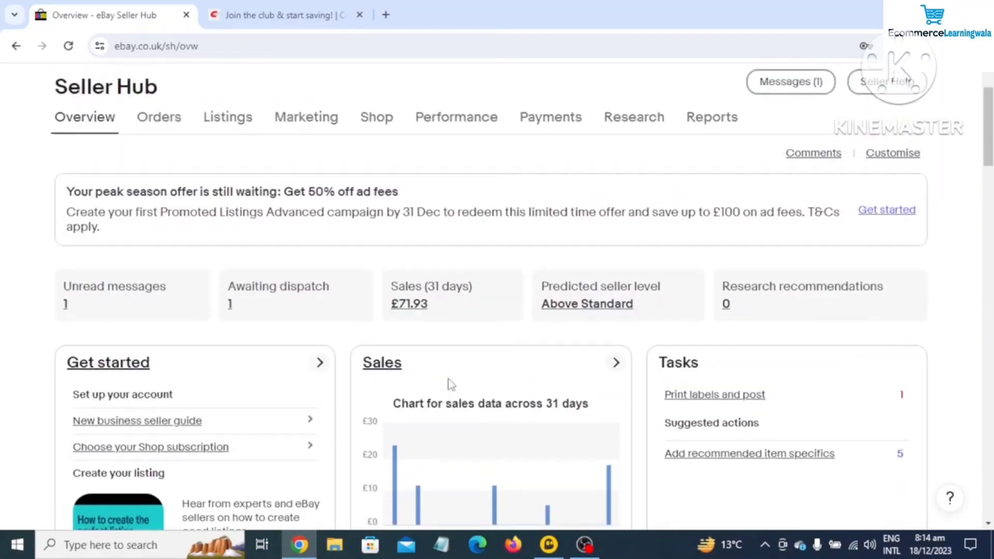
scroll(448, 380, "down", 18)
scroll(448, 382, "up", 4)
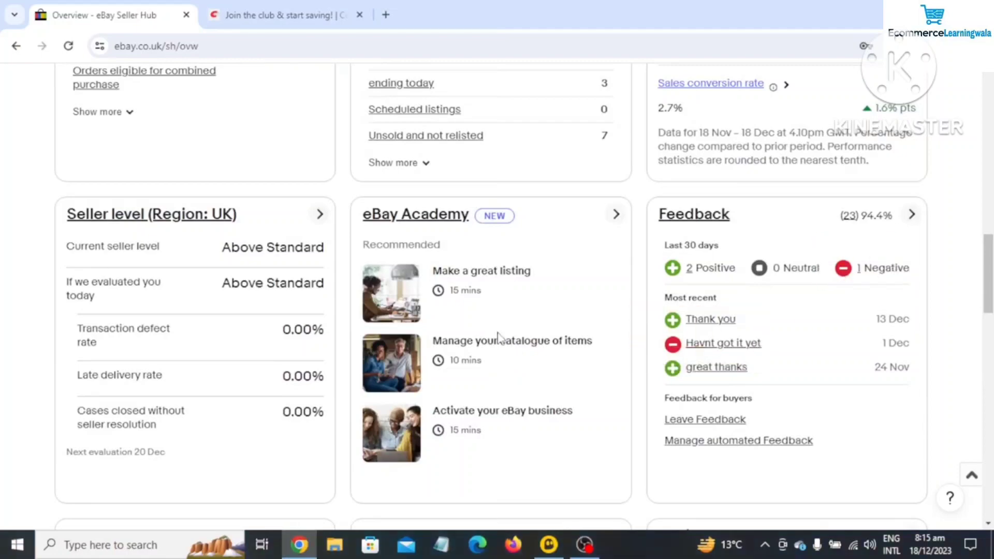
scroll(498, 337, "up", 10)
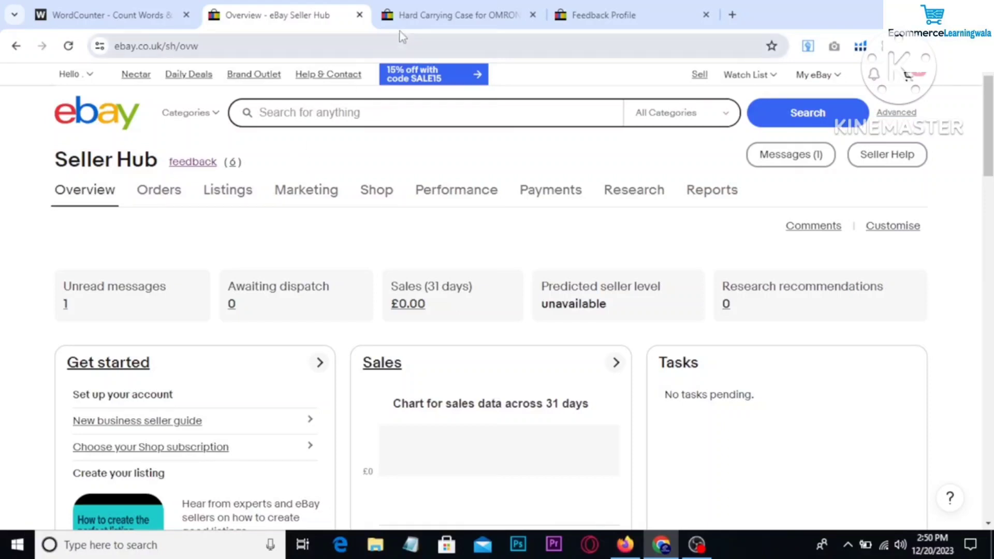
View the search results for the OMRON Platinum BP5450 hard carrying case and glance at the open feedback profile page.
left_click(403, 17)
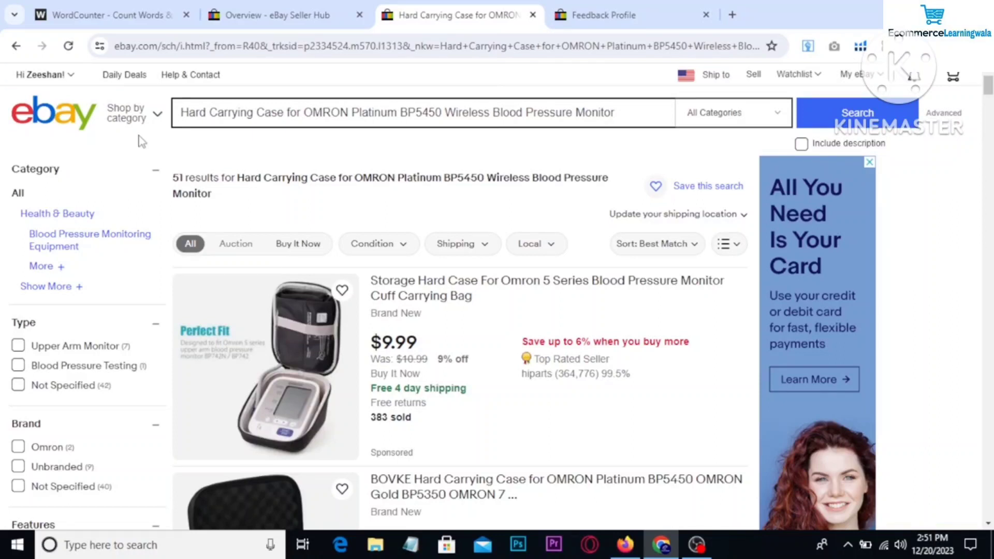
left_click(595, 16)
left_click(440, 11)
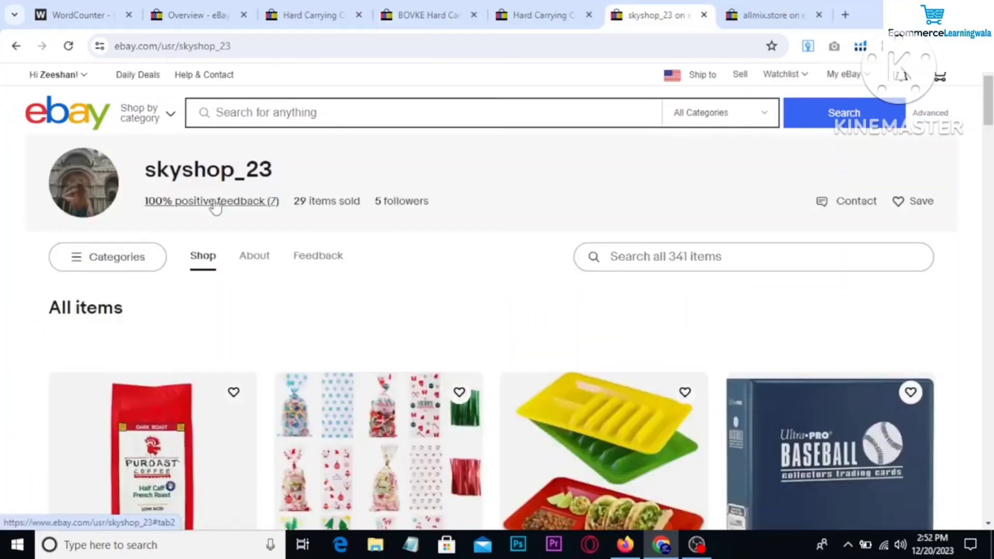
Open the feedback sections of the skyshop_23 and allmix.store seller pages.
left_click(209, 202)
left_click(761, 15)
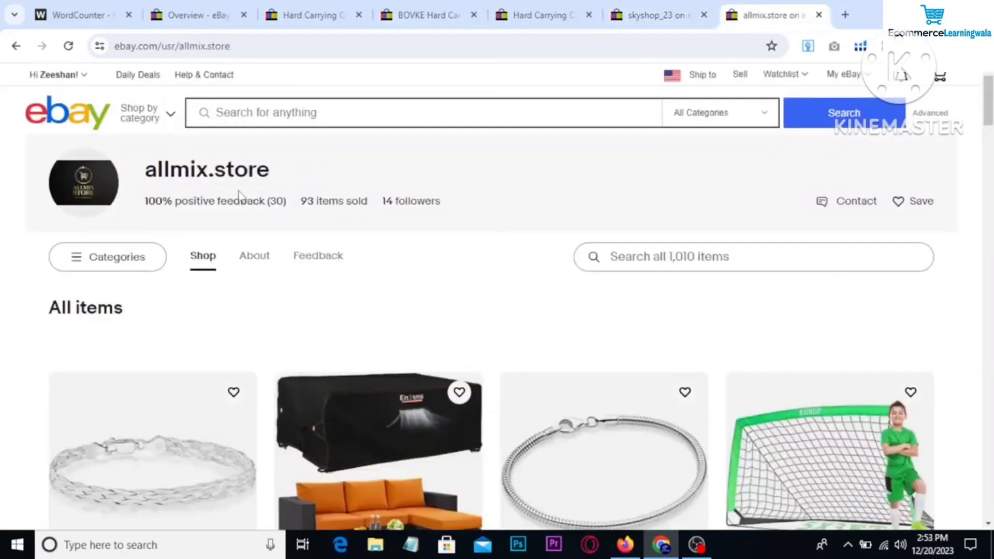
left_click(195, 206)
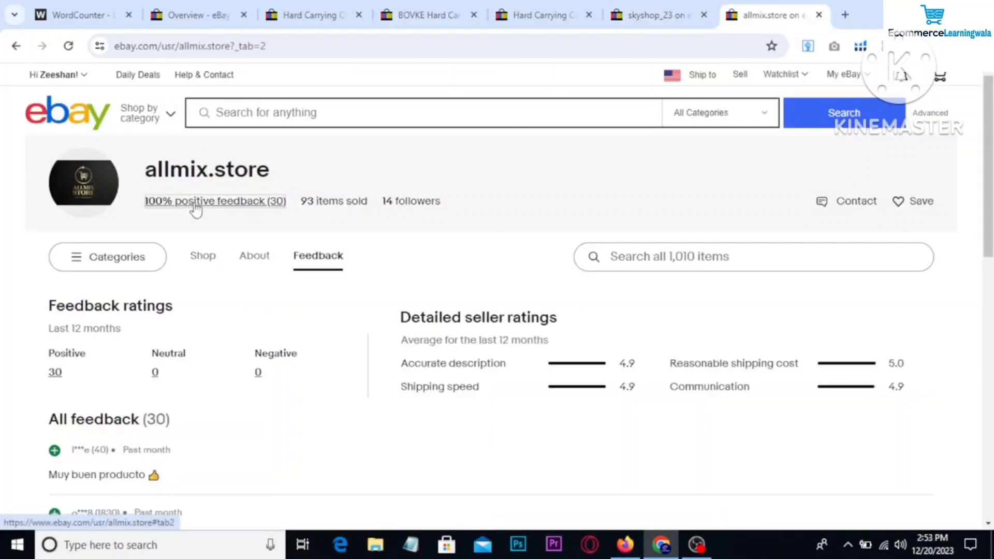
scroll(200, 262, "down", 10)
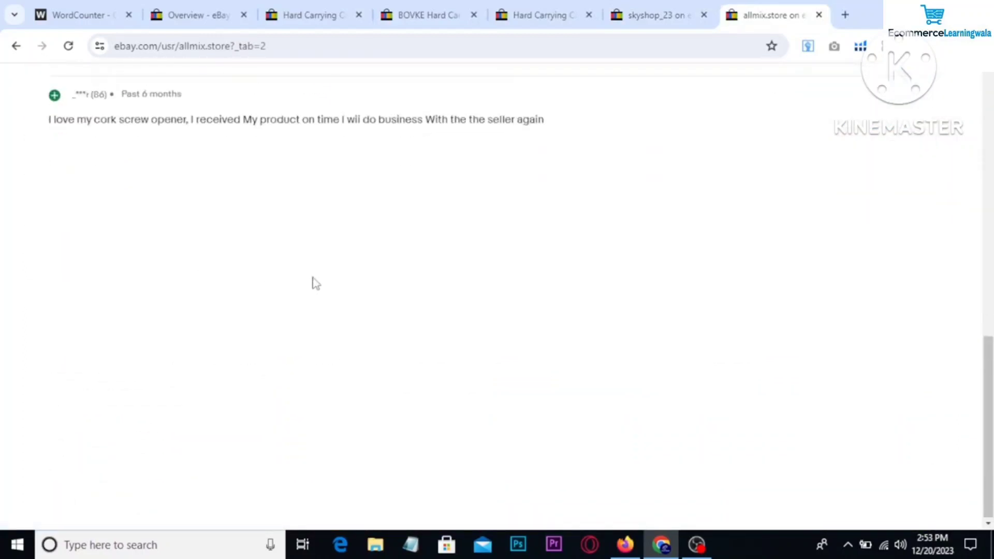
Open the complete feedback profiles of allmix.store and skyshop_23, ending on the allmix.store profile.
left_click(490, 171)
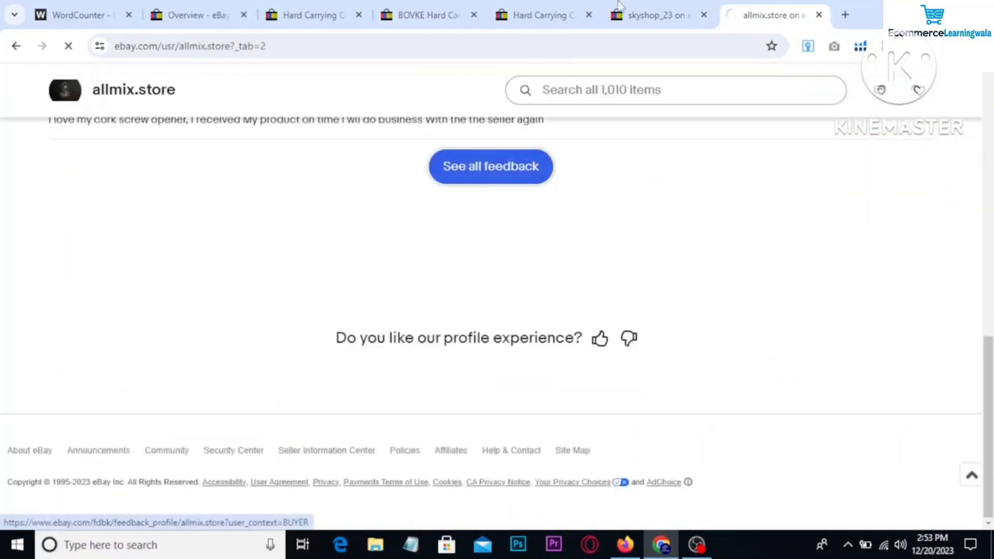
left_click(647, 2)
scroll(444, 286, "down", 10)
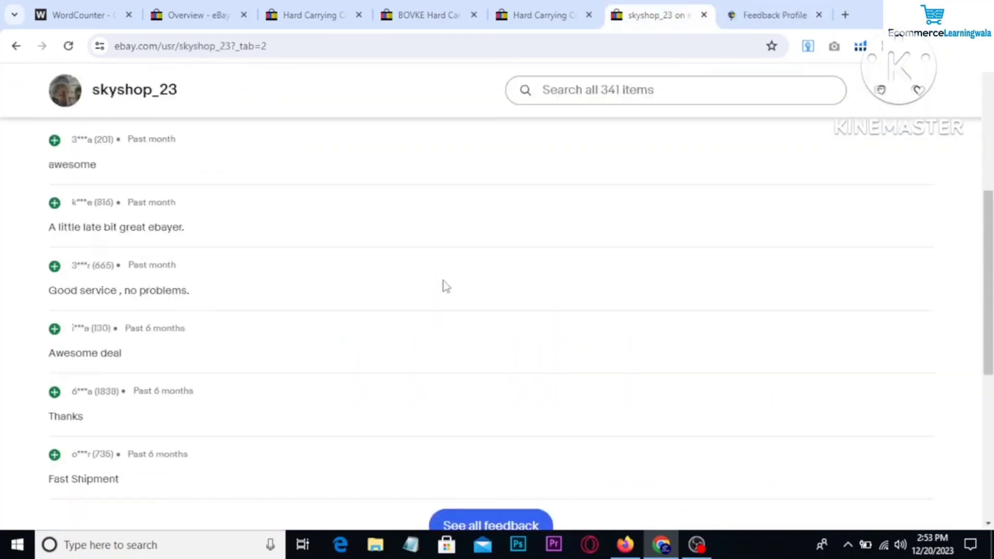
left_click(494, 240)
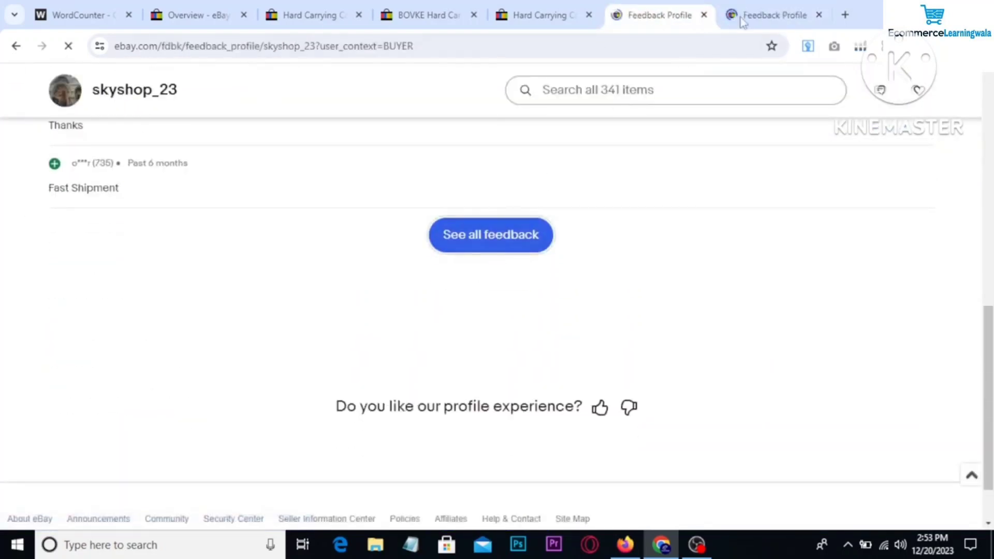
left_click(761, 11)
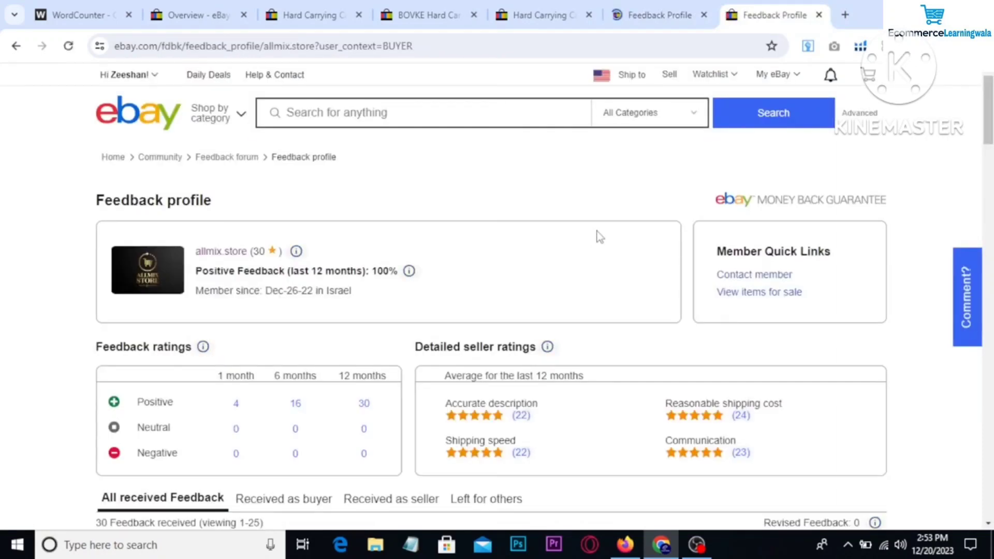
Examine the received feedback entries on the first page of the allmix.store feedback profile.
scroll(599, 236, "down", 8)
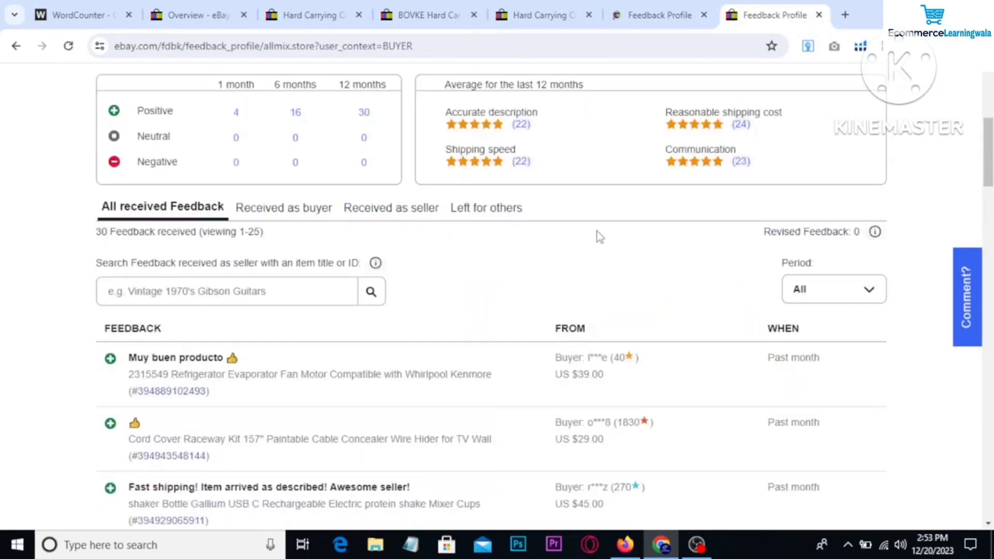
scroll(599, 237, "down", 10)
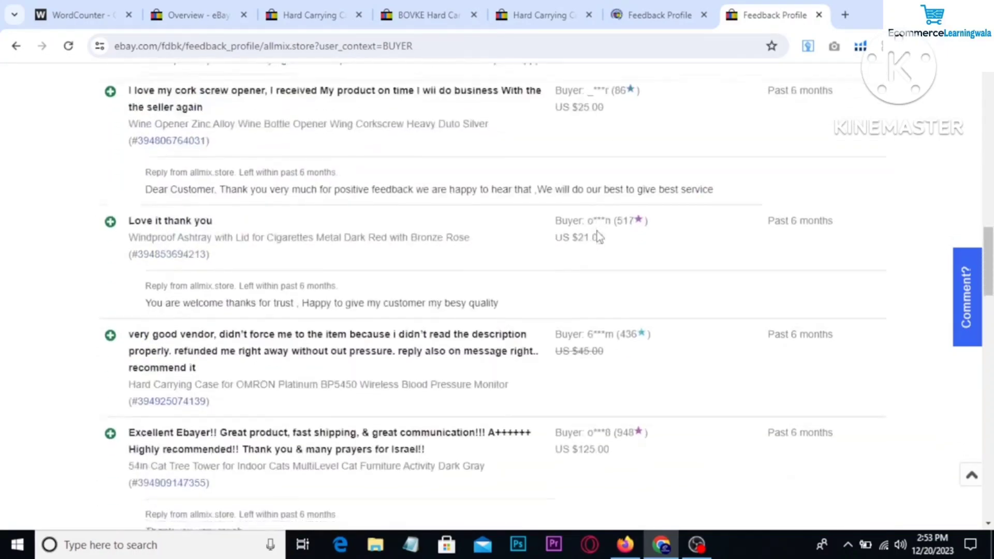
scroll(597, 235, "down", 10)
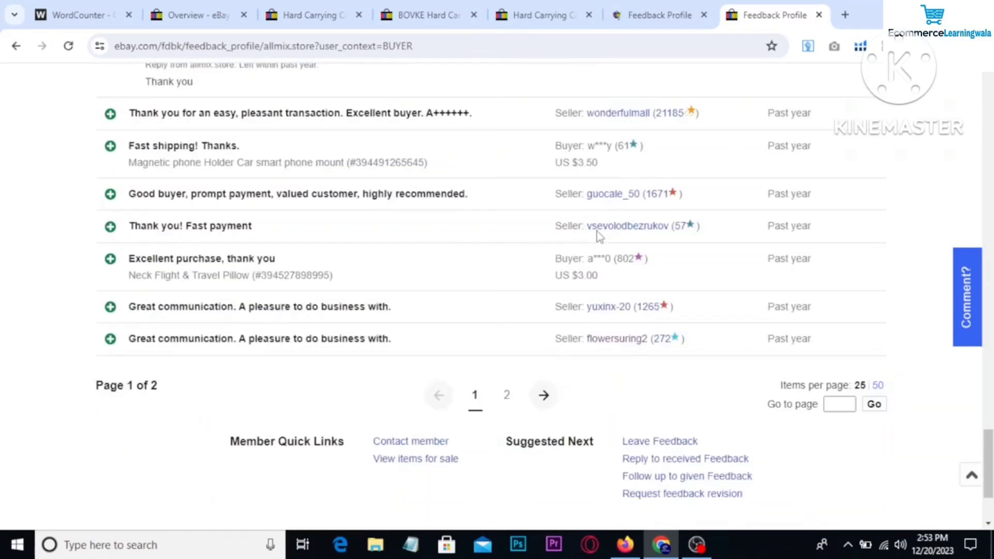
scroll(539, 307, "up", 7)
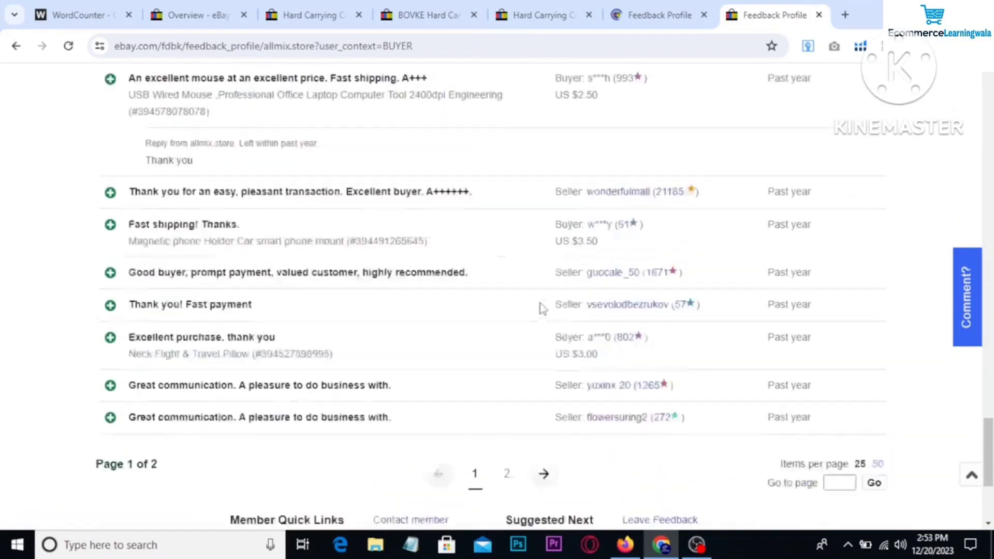
scroll(539, 303, "up", 1)
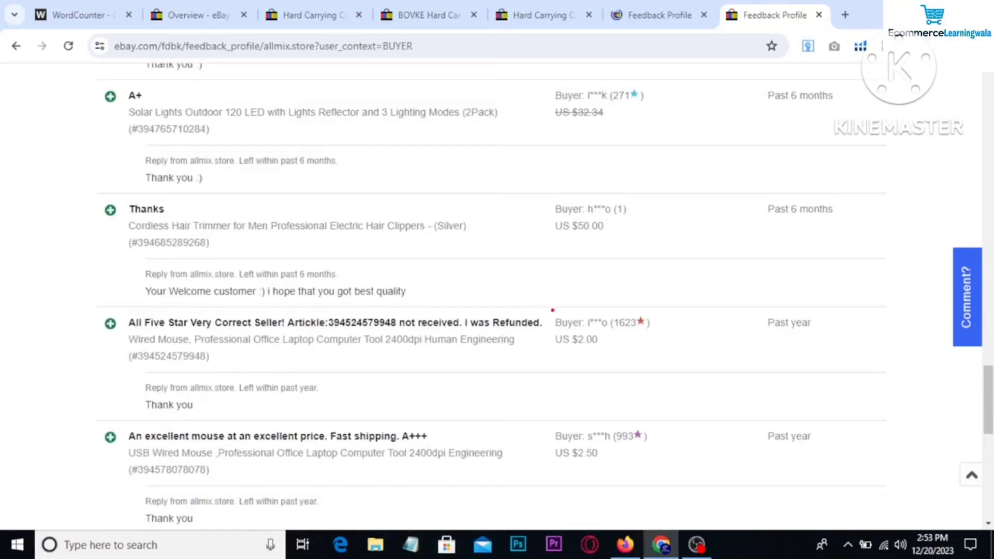
Mark the past-year wired mouse feedback entry with boxes, a circled buyer score and connecting strokes, and clear the markings.
left_click_drag(546, 301, 676, 368)
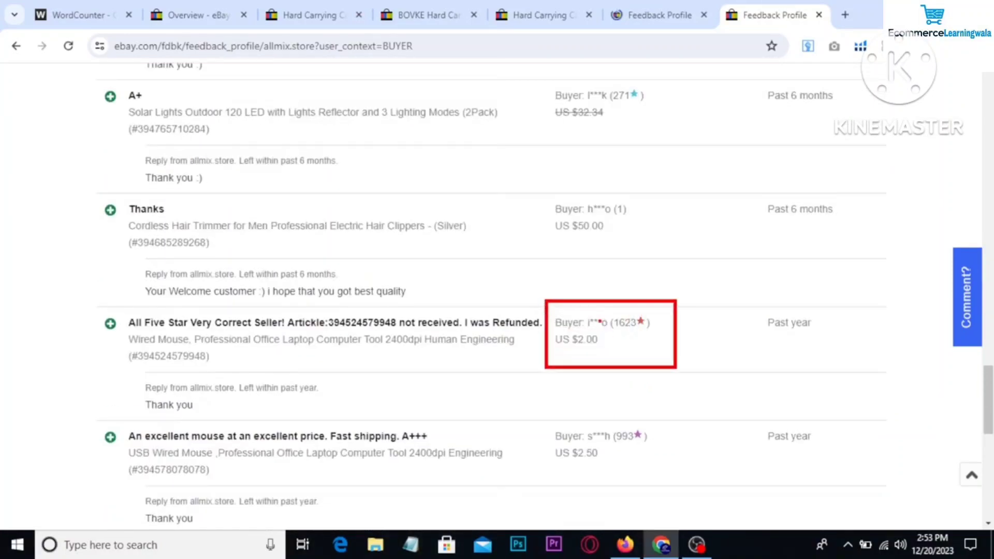
mouse_move(591, 310)
left_mouse_down()
mouse_move(649, 310)
mouse_move(604, 353)
mouse_move(584, 308)
left_mouse_up()
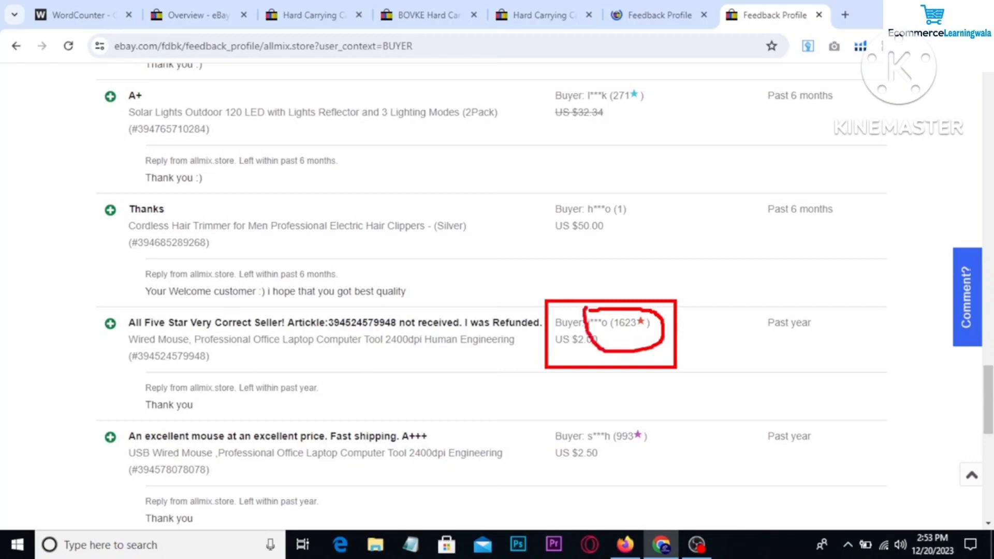
left_click_drag(69, 278, 282, 394)
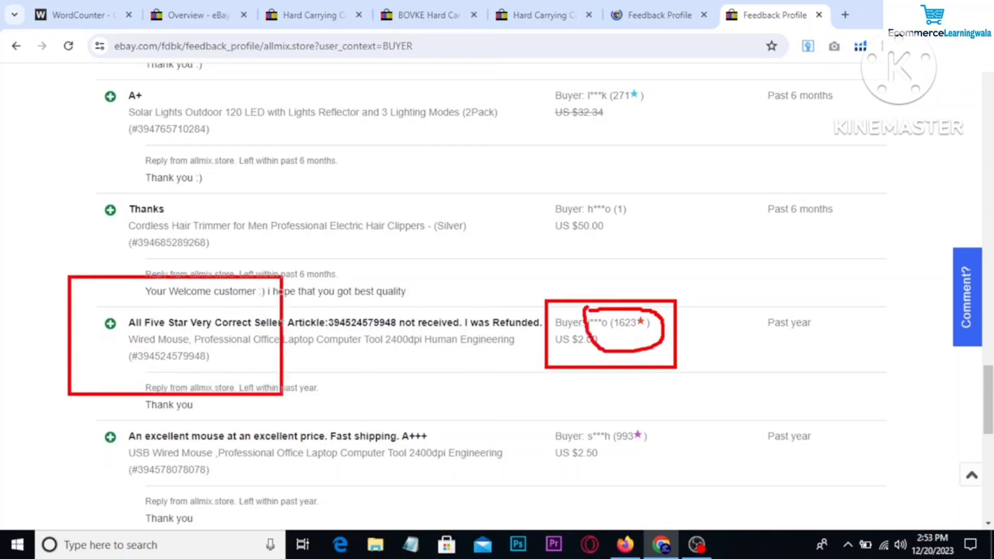
mouse_move(167, 314)
left_mouse_down()
mouse_move(430, 193)
mouse_move(539, 228)
left_mouse_up()
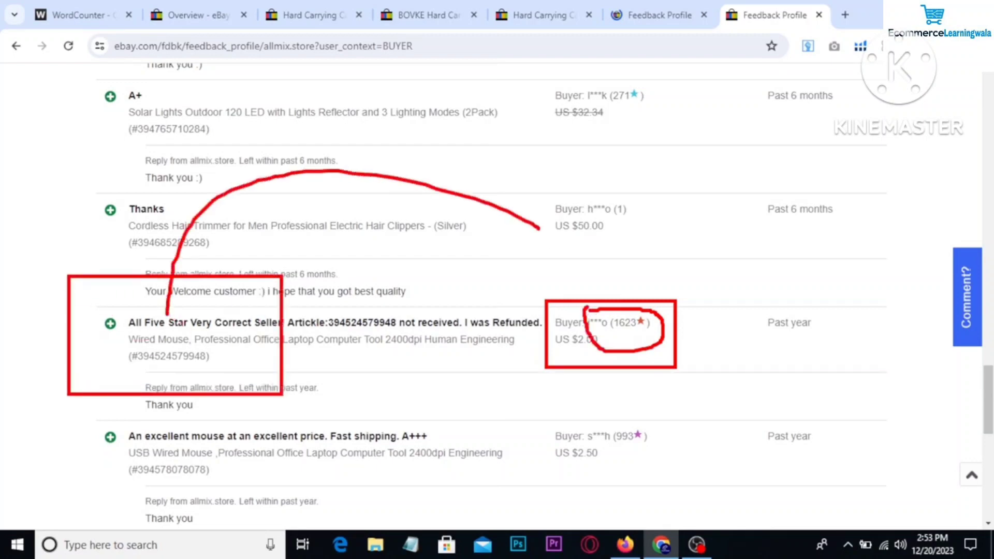
left_click_drag(605, 323, 610, 227)
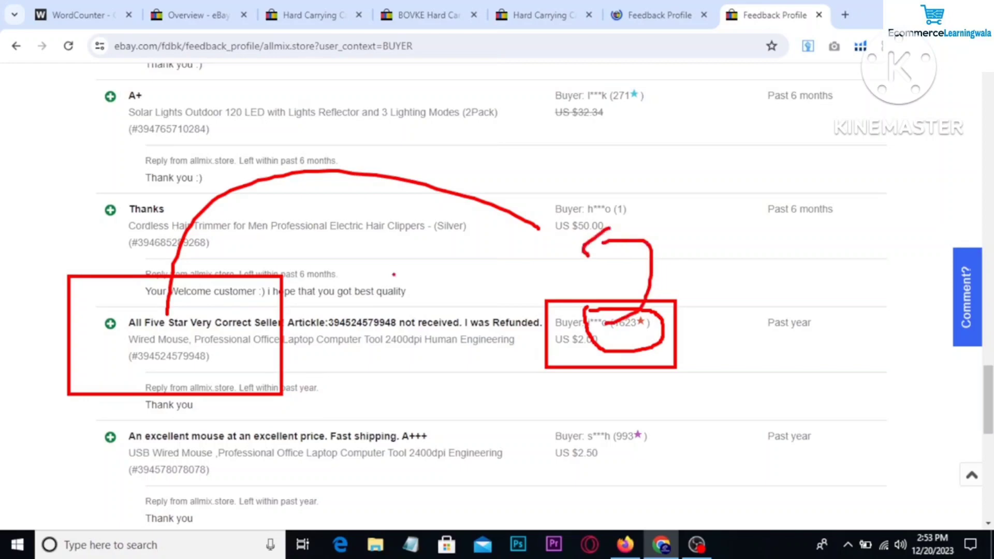
key("Escape")
Box the oldest feedback comments near the end of the list and draw an arrow towards the boxed wonderfulmall seller name.
scroll(393, 279, "down", 9)
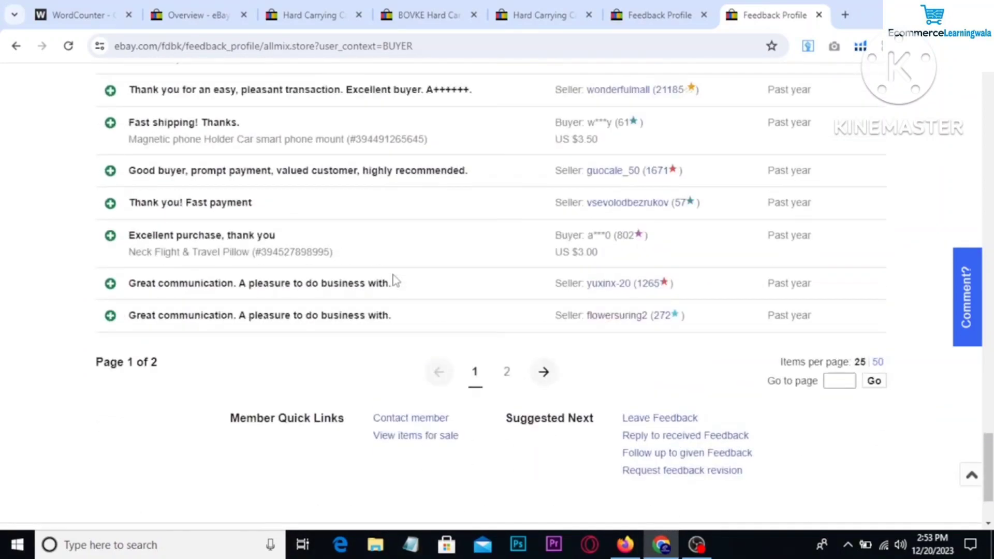
scroll(393, 280, "up", 1)
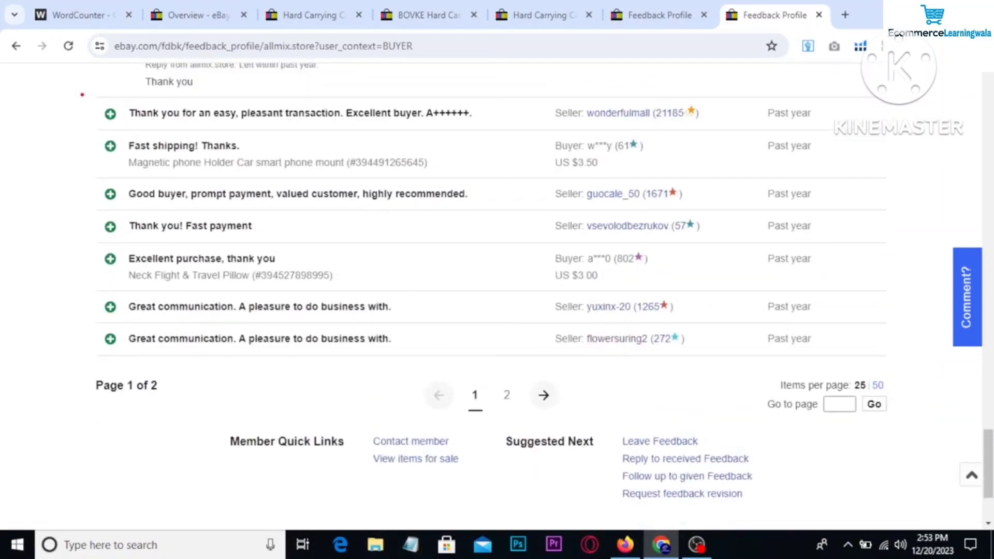
mouse_move(82, 94)
left_mouse_down()
mouse_move(214, 162)
mouse_move(293, 233)
left_mouse_up()
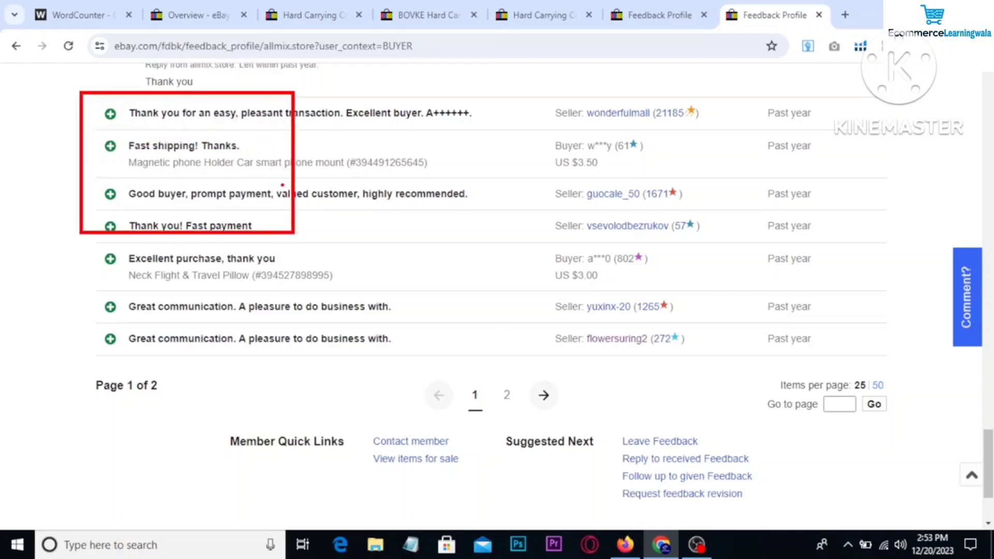
mouse_move(280, 184)
left_mouse_down()
mouse_move(291, 125)
mouse_move(358, 76)
mouse_move(461, 72)
mouse_move(527, 83)
mouse_move(510, 92)
mouse_move(691, 133)
left_mouse_up()
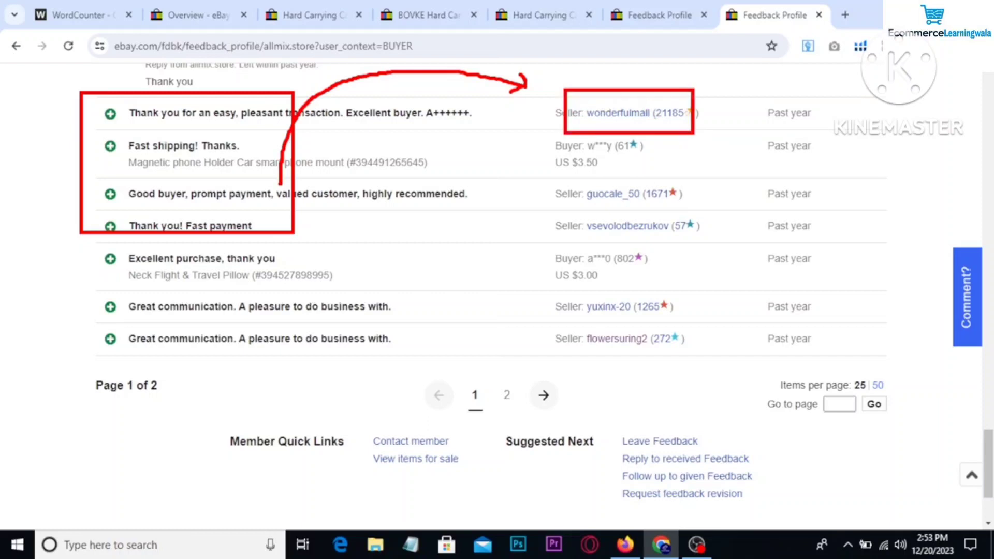
mouse_move(185, 122)
left_mouse_down()
mouse_move(196, 101)
mouse_move(179, 106)
left_mouse_up()
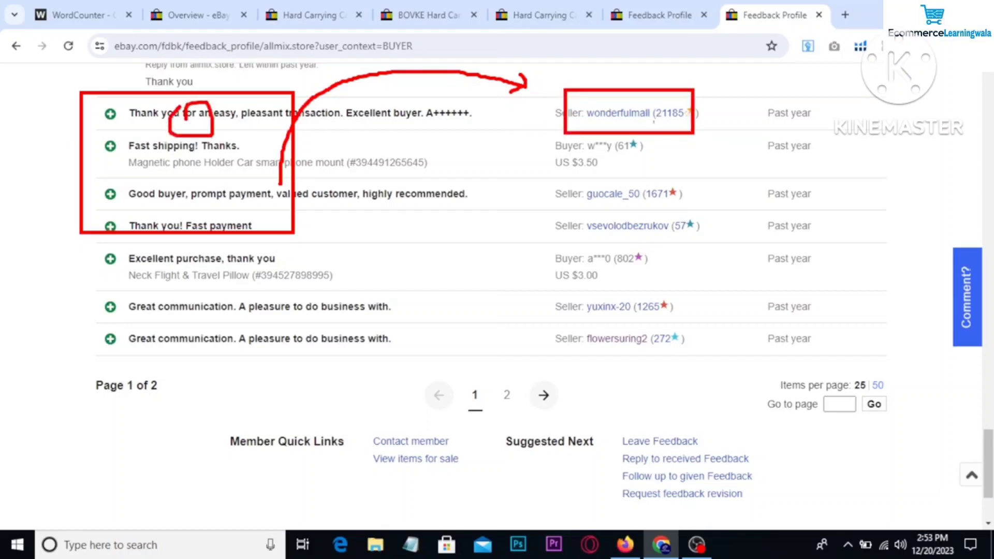
Tick each of the five feedback entries that were left by sellers.
left_click_drag(683, 118, 688, 124)
mouse_move(657, 170)
left_mouse_down()
mouse_move(664, 178)
mouse_move(686, 164)
left_mouse_up()
mouse_move(687, 210)
left_mouse_down()
mouse_move(692, 220)
mouse_move(728, 199)
left_mouse_up()
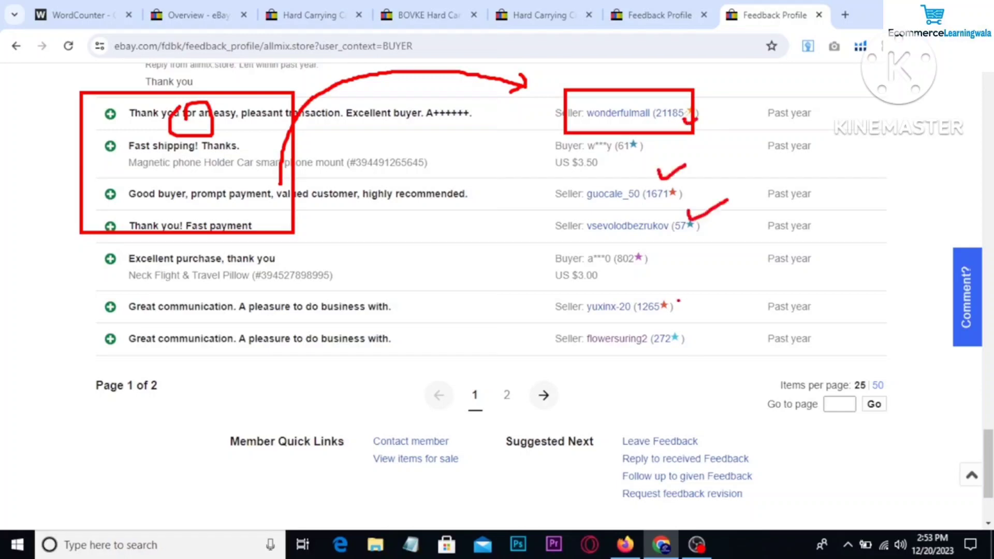
left_click_drag(668, 286, 699, 283)
mouse_move(688, 330)
left_mouse_down()
mouse_move(691, 341)
mouse_move(712, 321)
left_mouse_up()
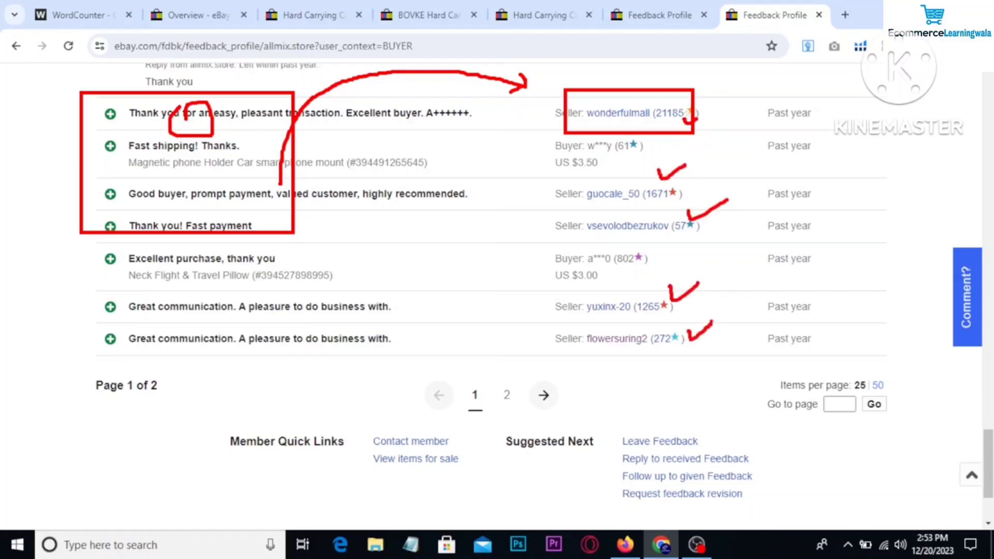
Mark the page 2 link and the 50 items-per-page option, clear the markings, and return to the earlier wired mouse entries.
left_click_drag(491, 381, 518, 412)
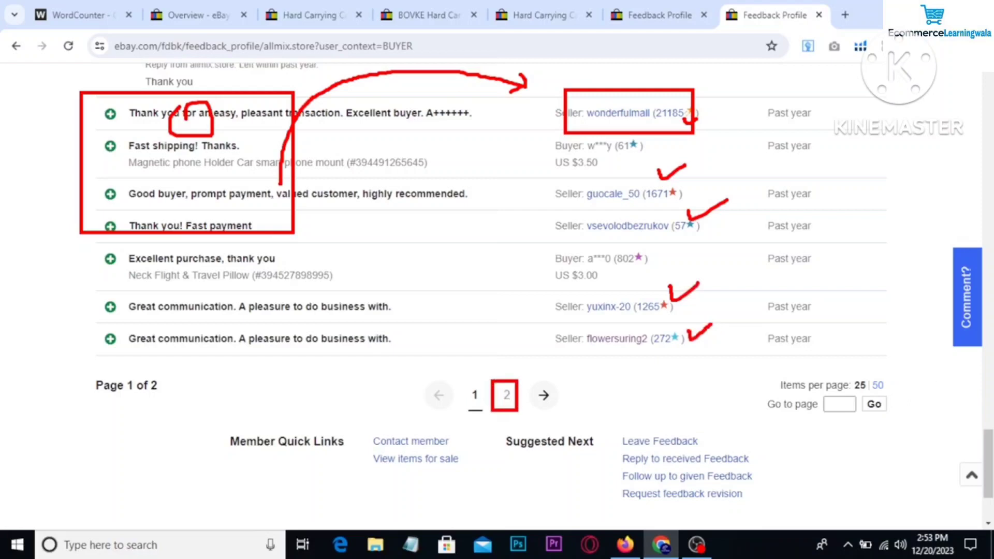
left_click_drag(869, 372, 886, 392)
left_click_drag(897, 370, 919, 366)
scroll(494, 293, "up", 1)
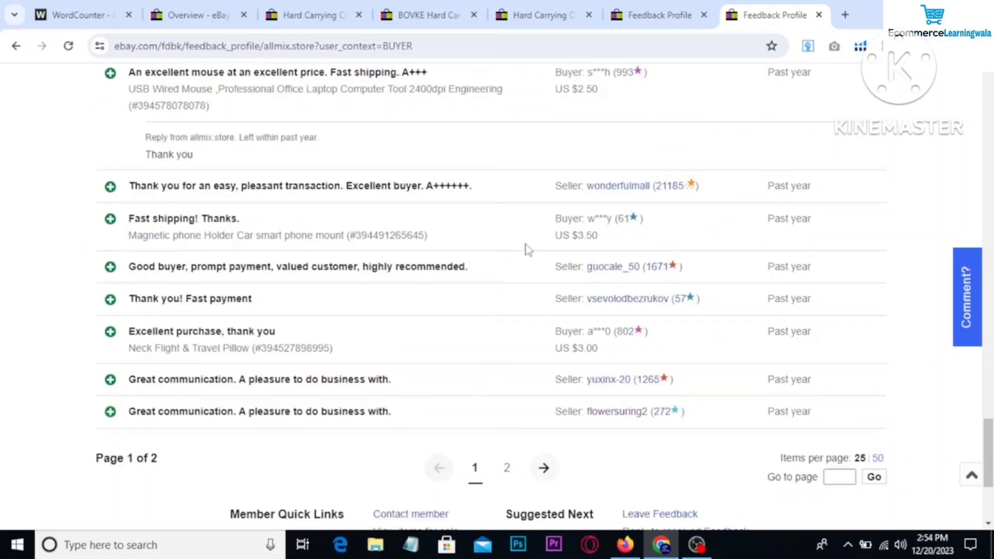
scroll(505, 300, "up", 3)
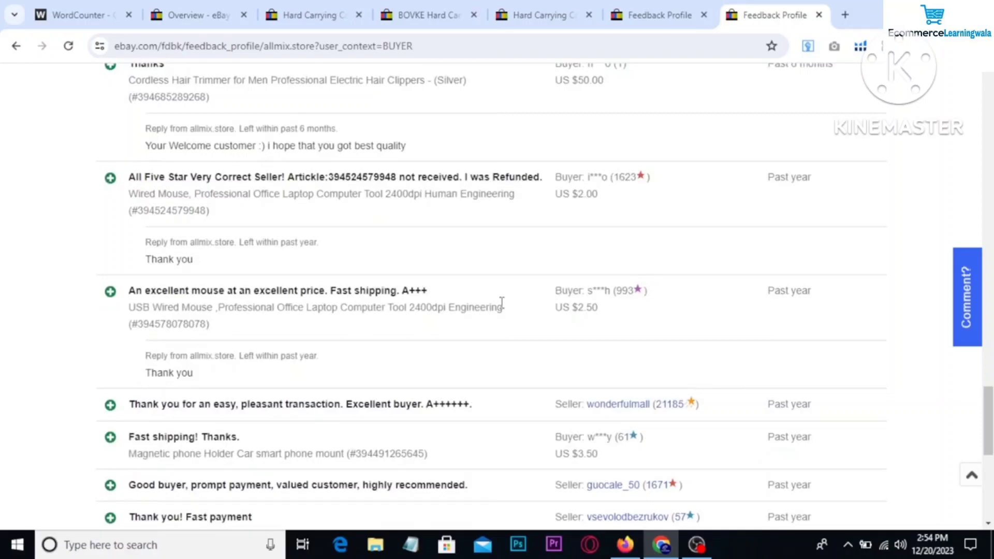
Switch to the eBay home page in the other browser window and open the registration form for a new account.
scroll(501, 303, "up", 4)
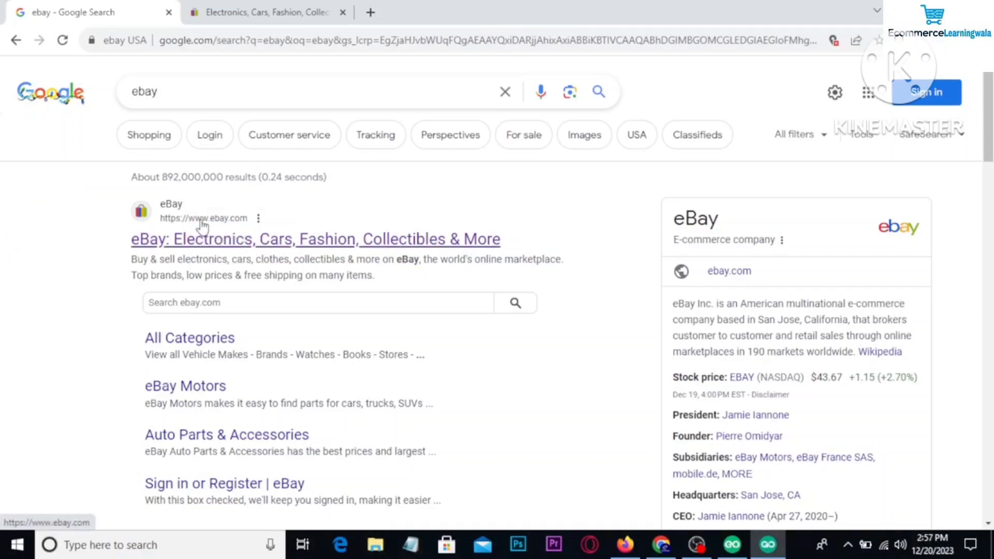
left_click(267, 11)
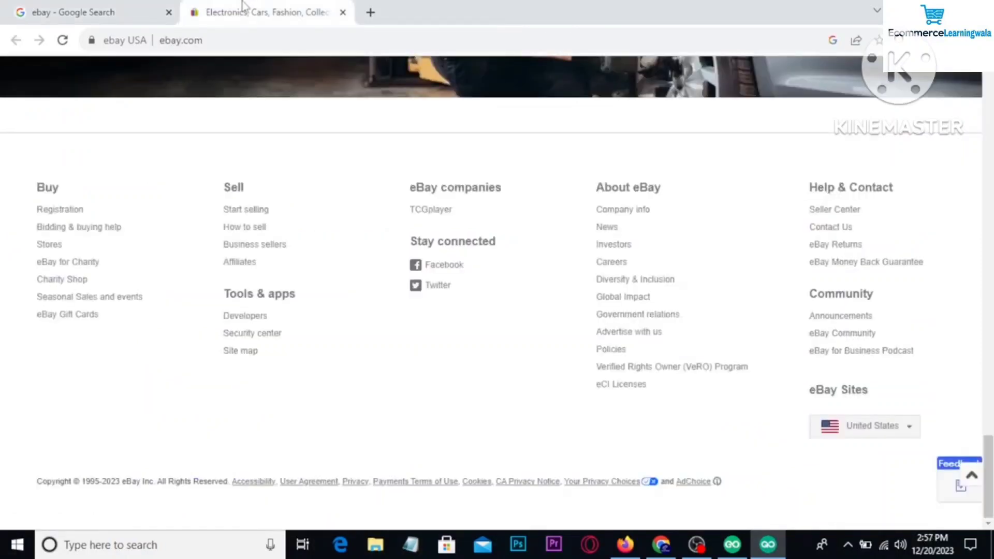
scroll(161, 256, "up", 20)
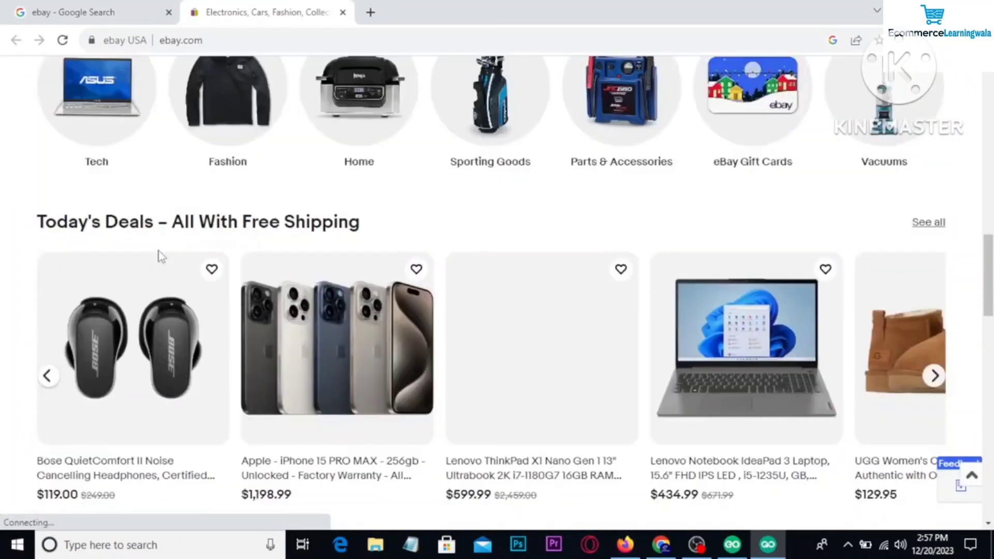
scroll(161, 256, "up", 10)
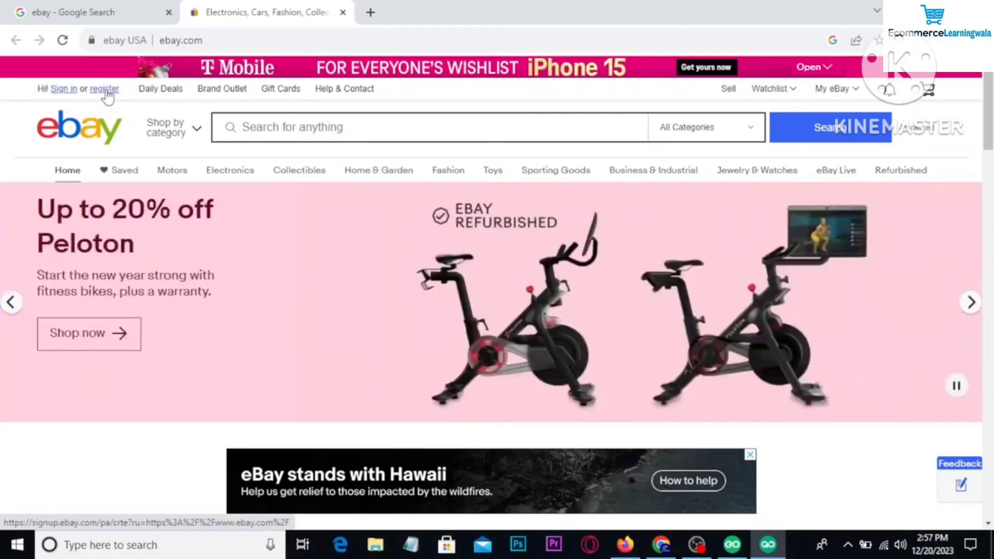
left_click(106, 90)
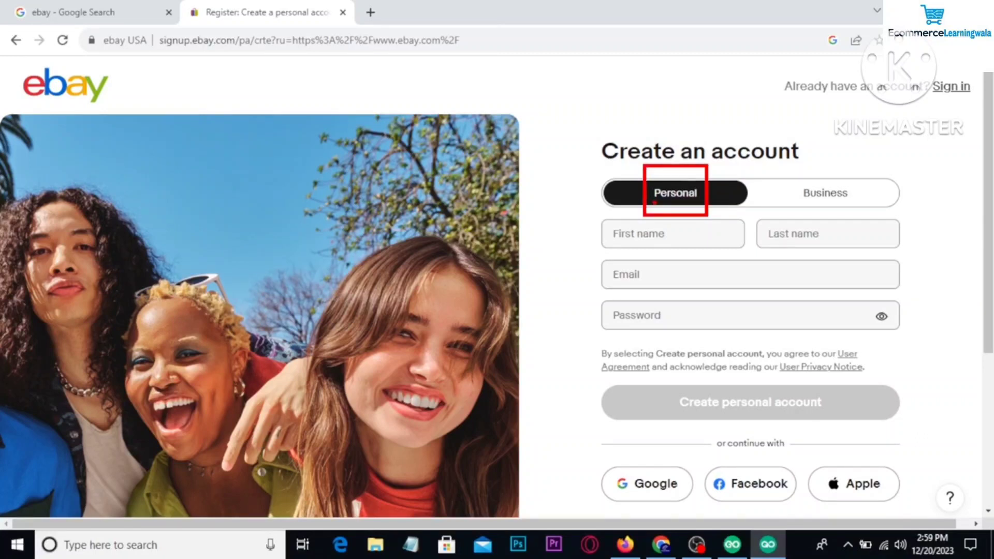
Fill in the Personal account form with the first name, last name, email and password, and create the account.
scroll(574, 217, "down", 1)
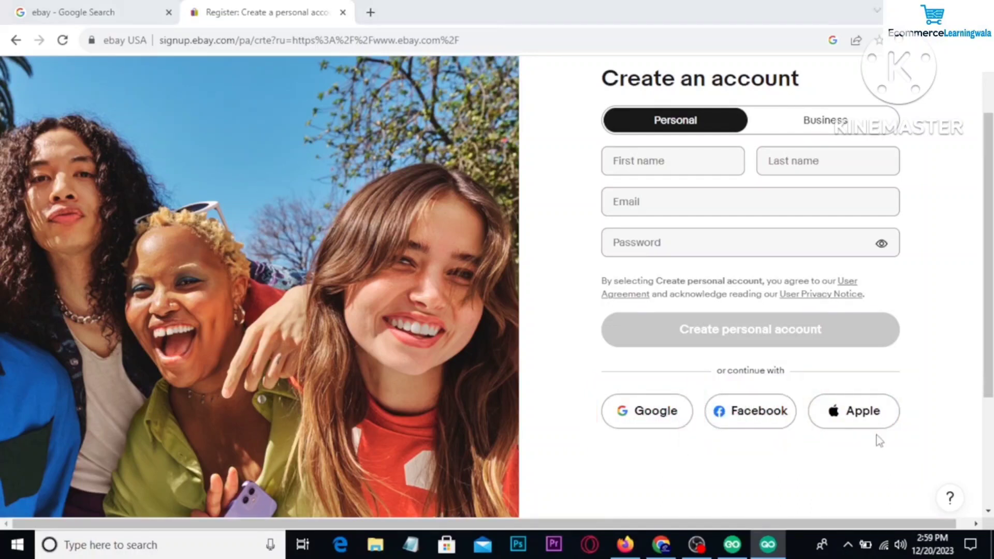
scroll(713, 397, "up", 2)
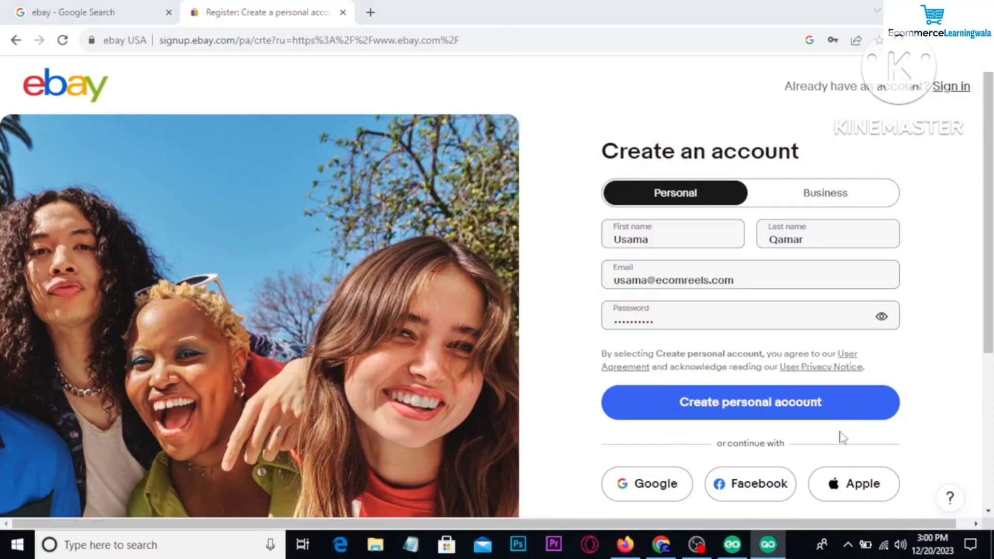
left_click(761, 413)
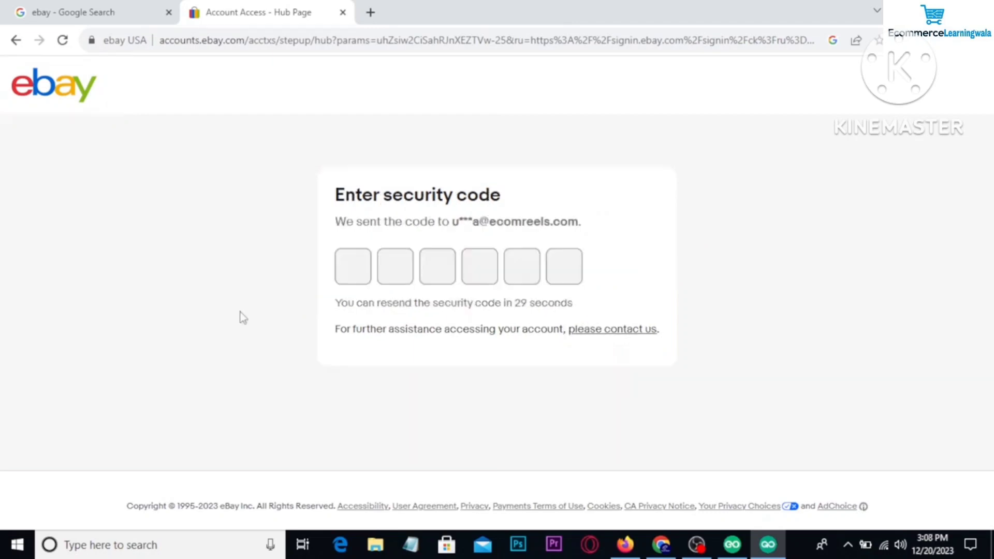
Get the security code from the eBay verification email in webmail and paste it into the security code field.
left_click(661, 544)
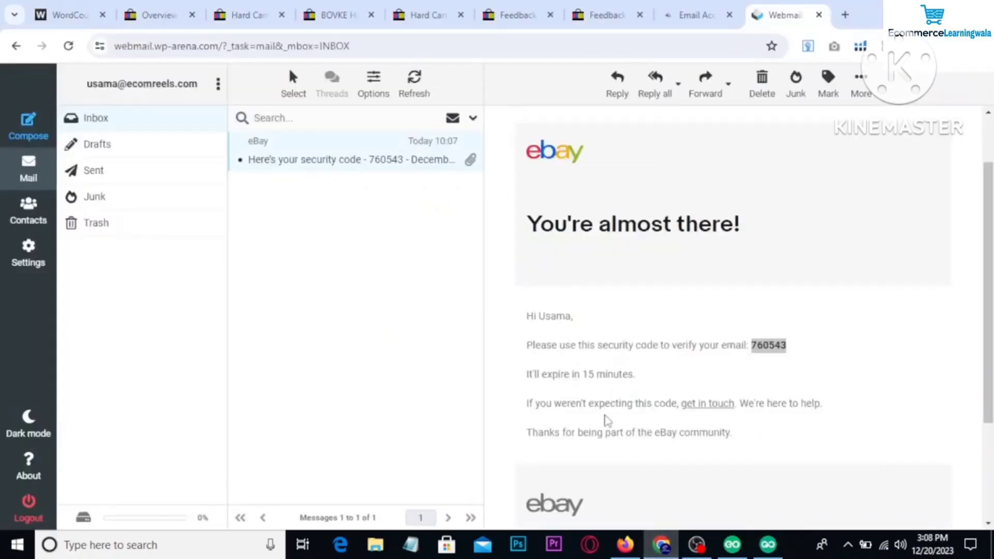
left_click(661, 544)
left_click(355, 269)
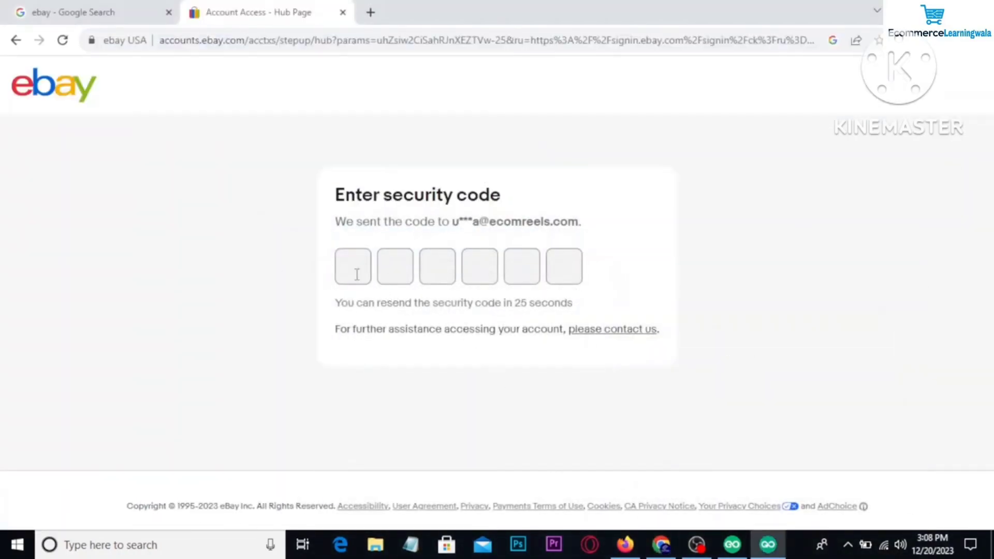
key("ctrl+v")
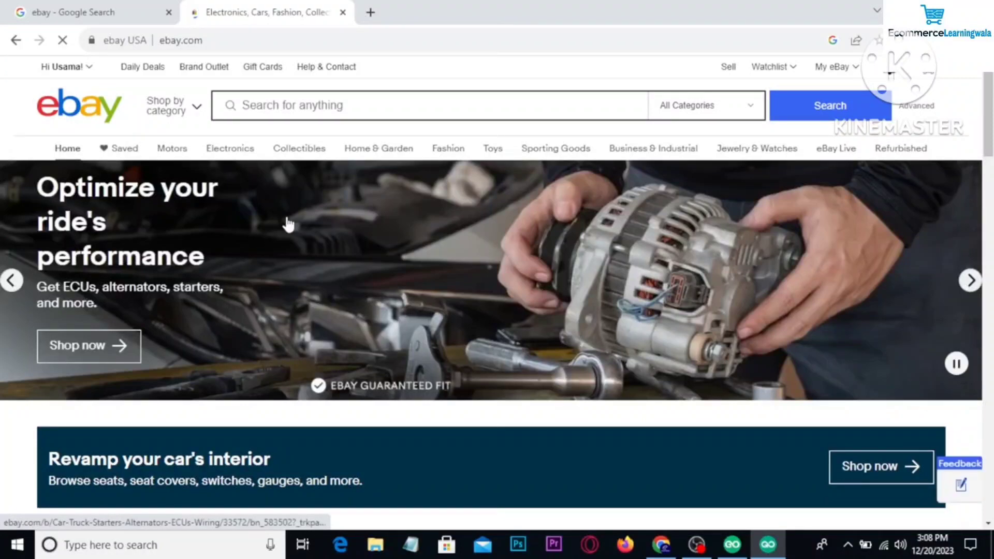
Examine the seller-left entries at the end of the allmix.store feedback list, and return to the new account's eBay home page.
left_click(663, 547)
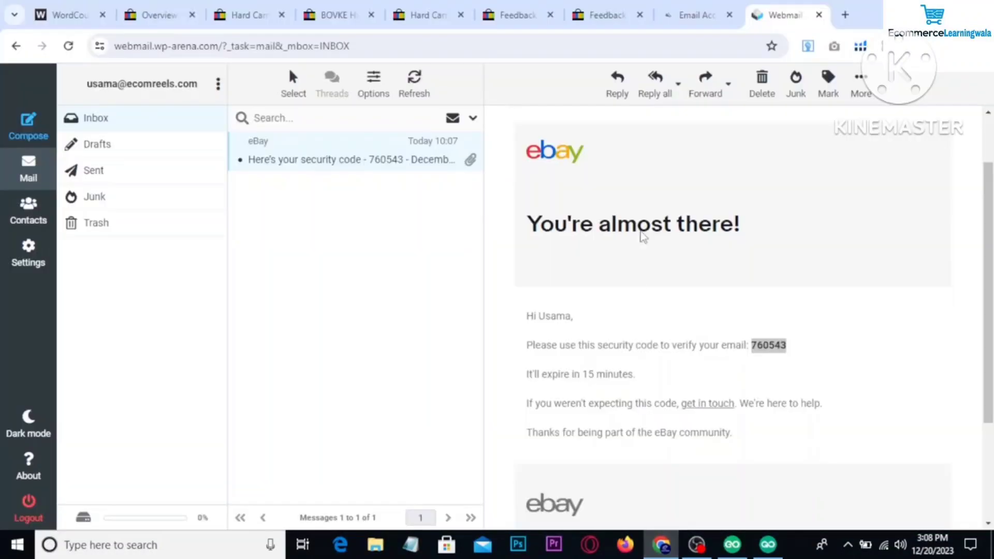
left_click(607, 14)
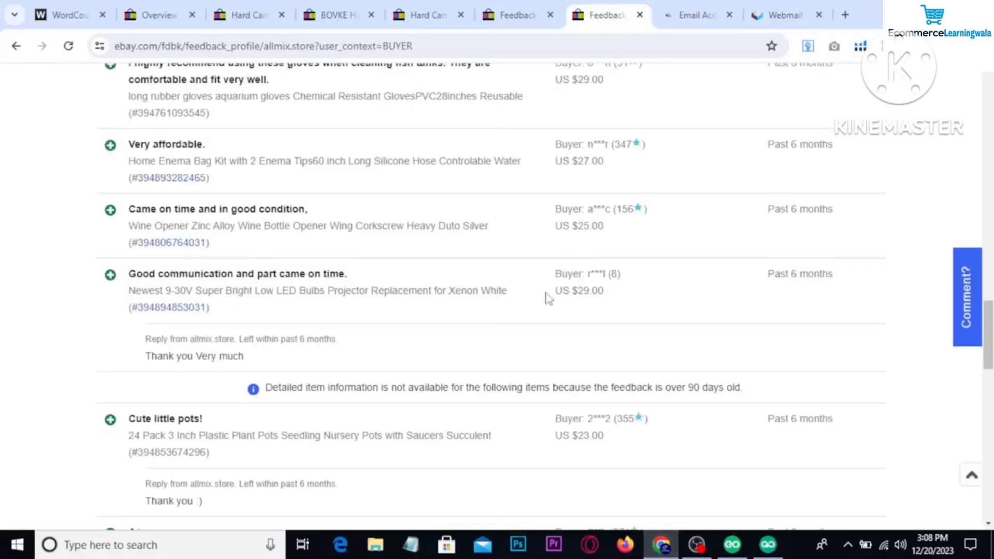
scroll(542, 295, "down", 15)
scroll(541, 293, "up", 2)
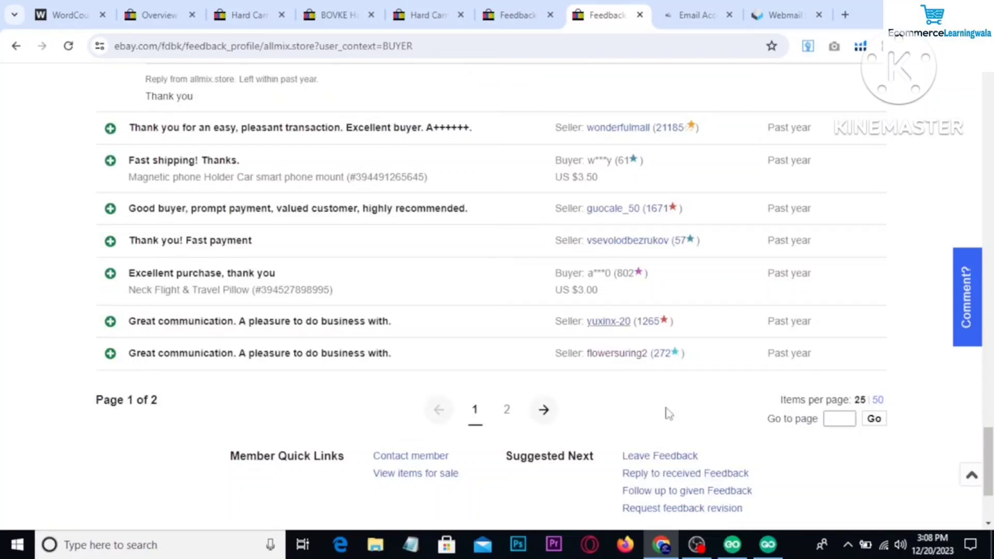
left_click(767, 544)
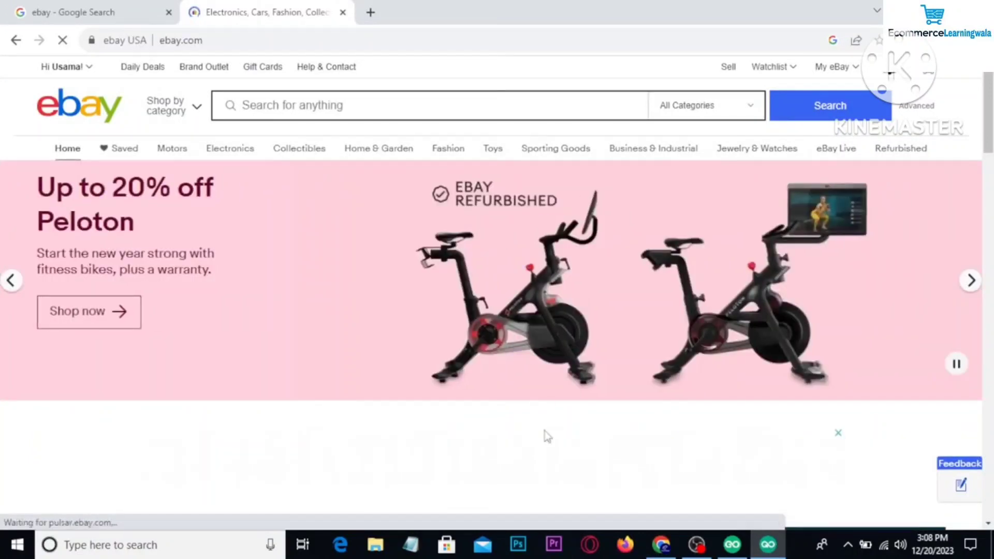
Look at the Seller Hub overview of the existing eBay UK account, and return to the new account's window.
left_click(660, 545)
left_click(167, 11)
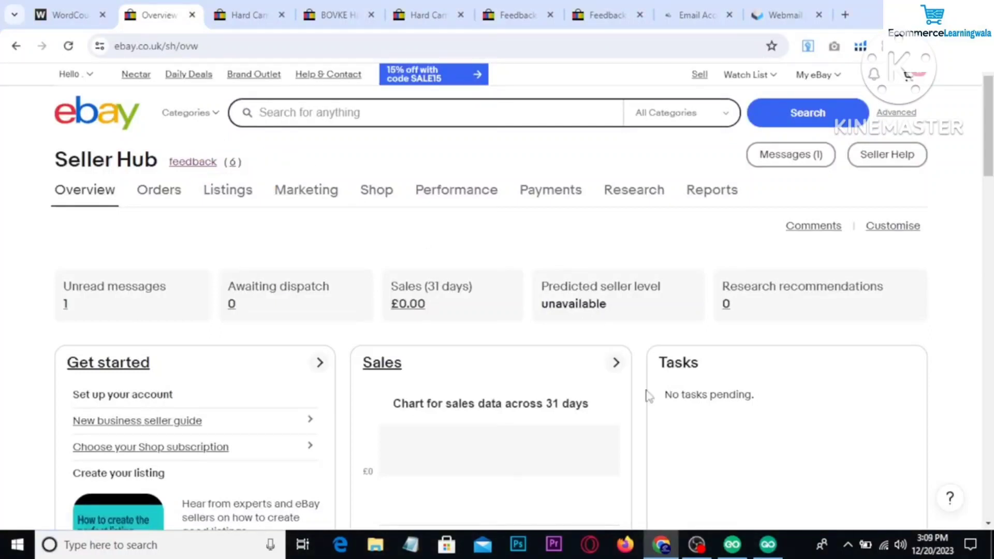
left_click(768, 544)
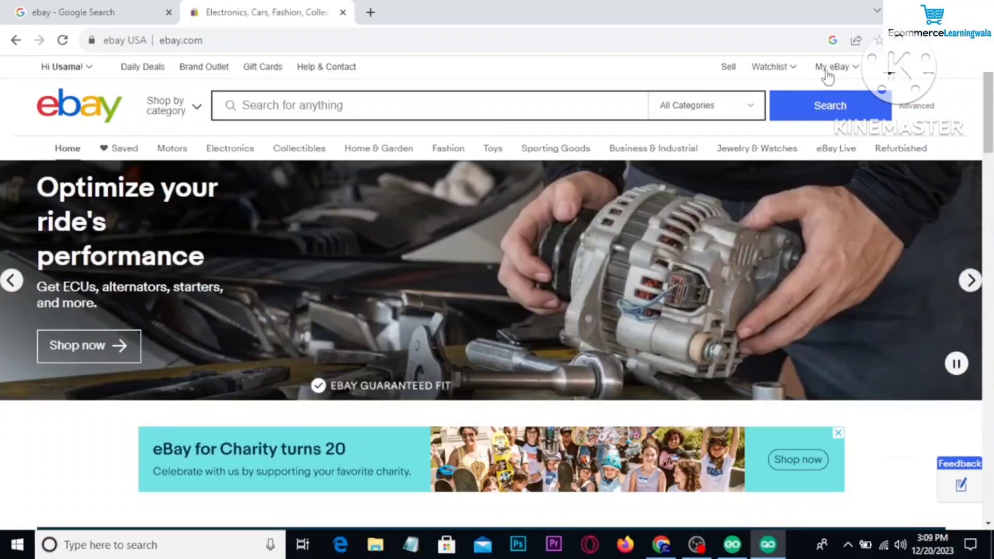
Open the My eBay Selling page and submit the contact info with country Pakistan, the postal address and the mobile number.
mouse_move(837, 70)
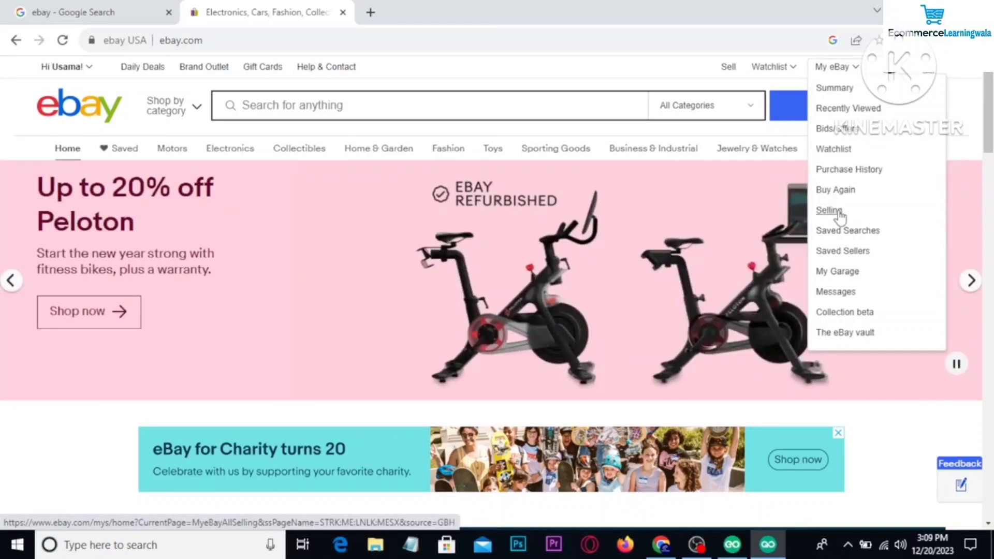
left_click(829, 212)
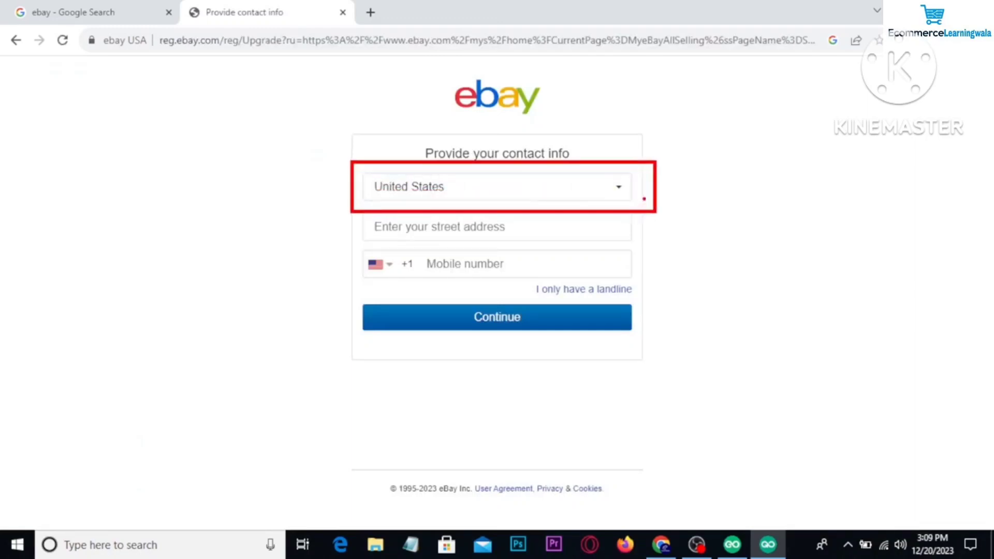
left_click(598, 197)
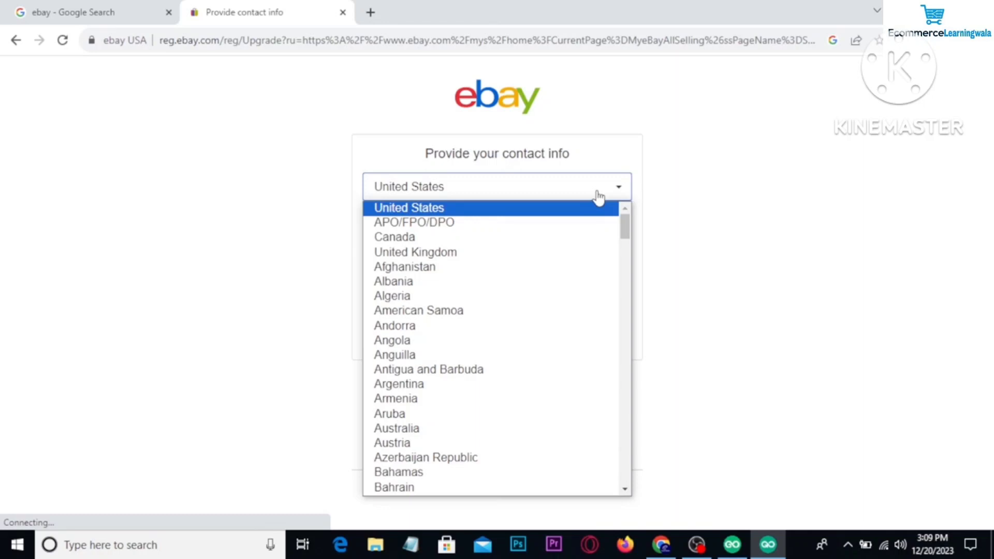
type("p")
key("Return")
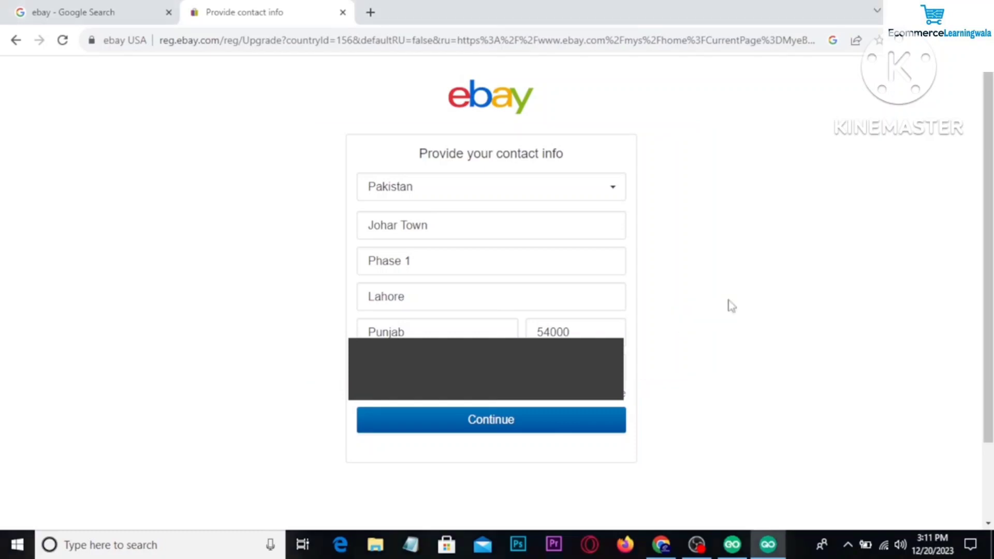
left_click(480, 422)
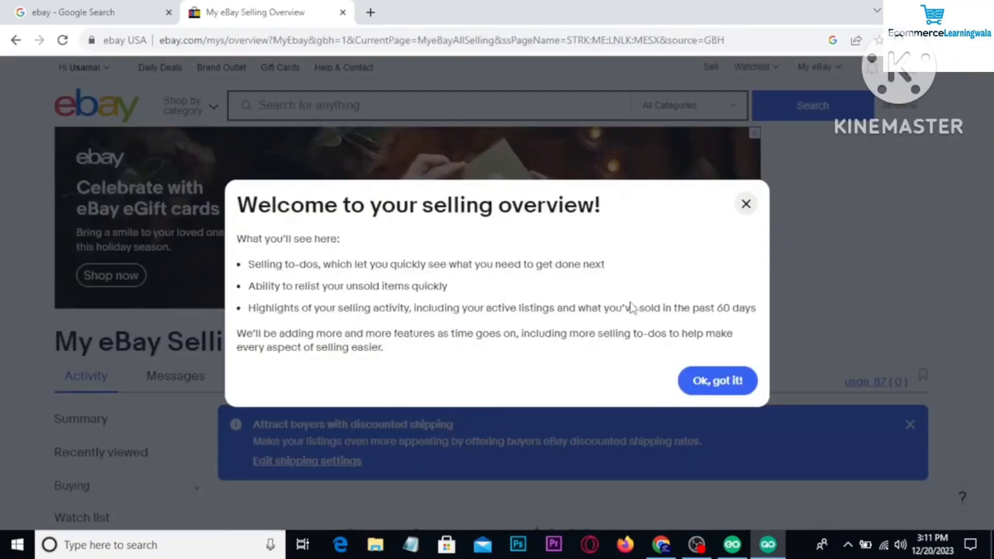
Dismiss the selling overview welcome message and start listing an item.
left_click(717, 382)
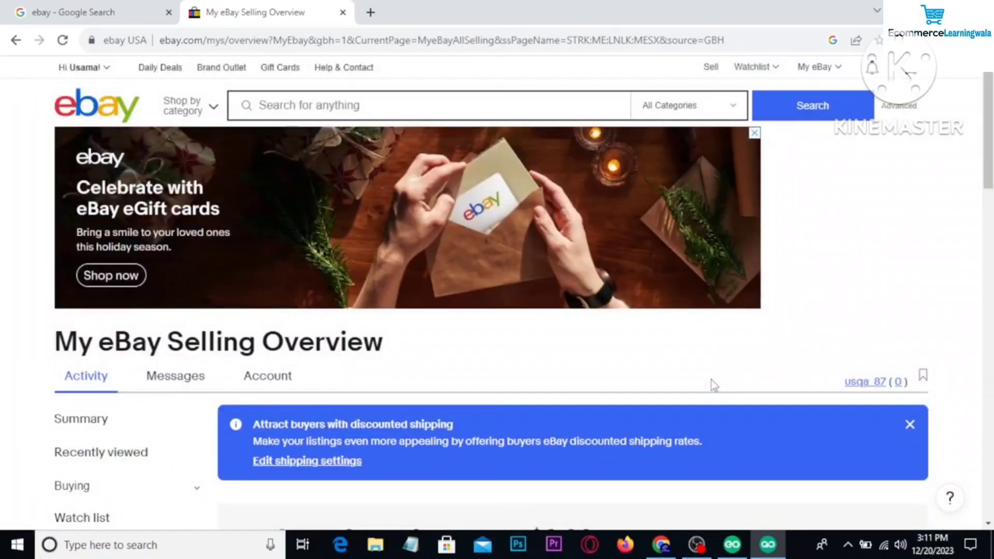
scroll(714, 385, "down", 5)
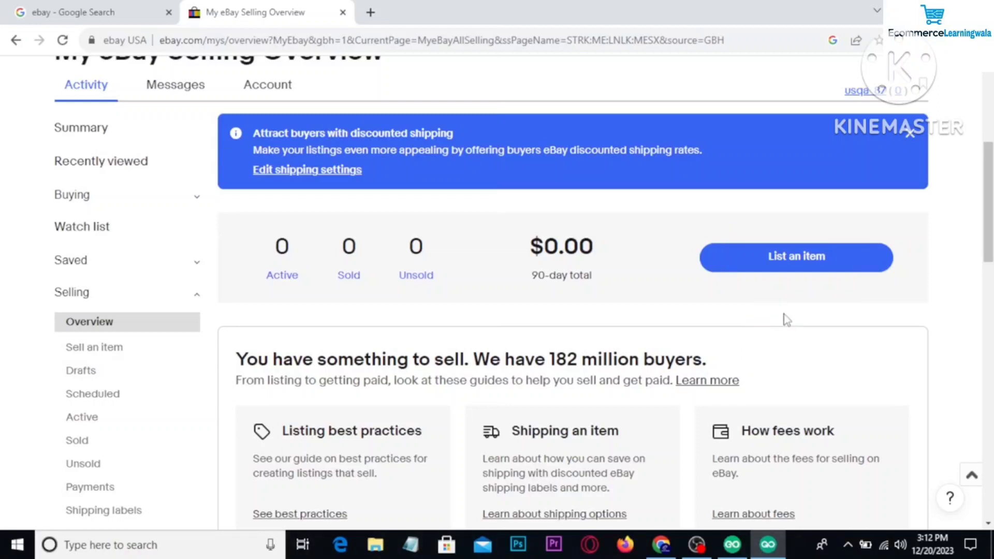
left_click(793, 268)
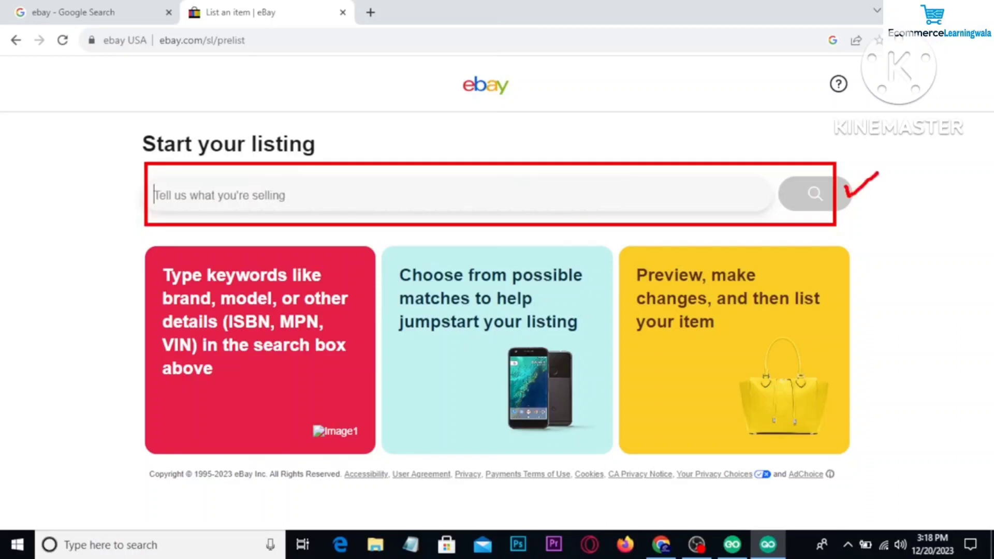
Compare the price of the 85 Piece Deluxe Wooden Art Supplies kit on its Amazon page and its eBay listing.
left_click(667, 550)
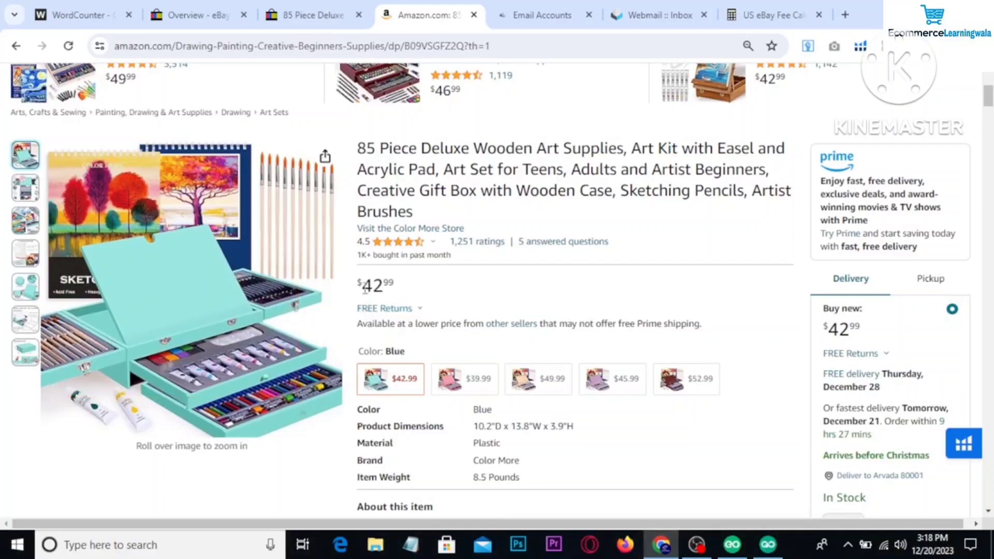
left_click_drag(365, 285, 396, 285)
left_click(442, 286)
left_click(310, 15)
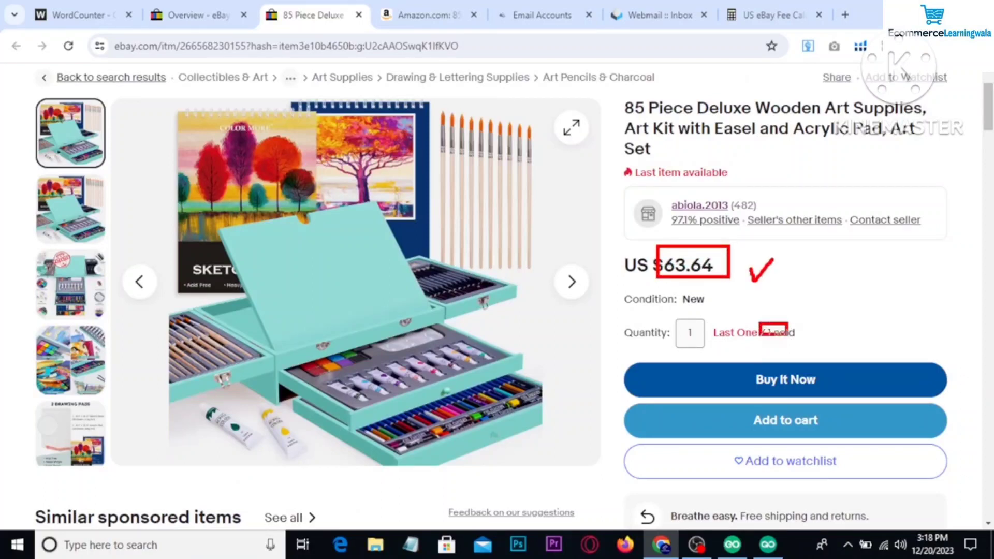
Point out the item cost and sold price in the US eBay fee calculator, box the total profit and clear the marking.
left_click(760, 11)
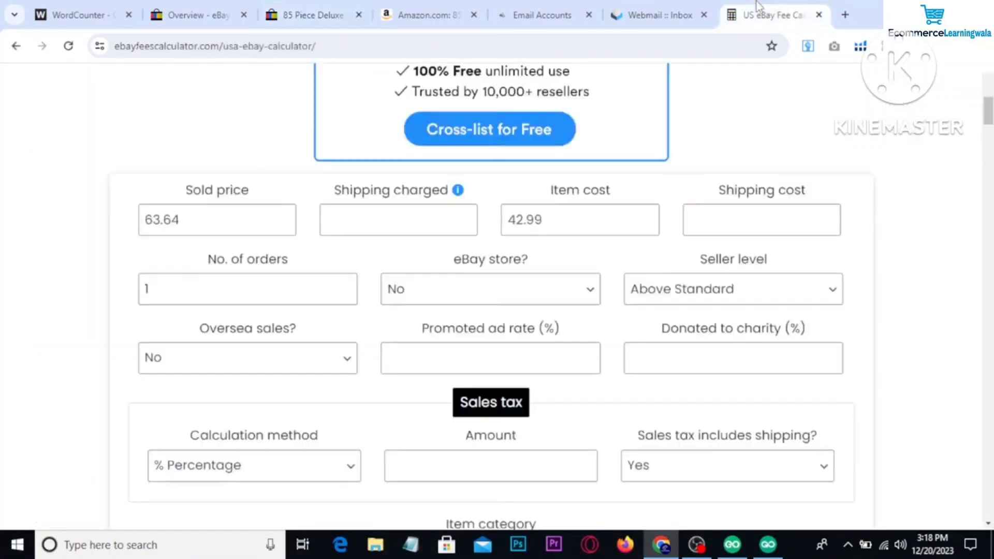
left_click_drag(554, 225, 506, 227)
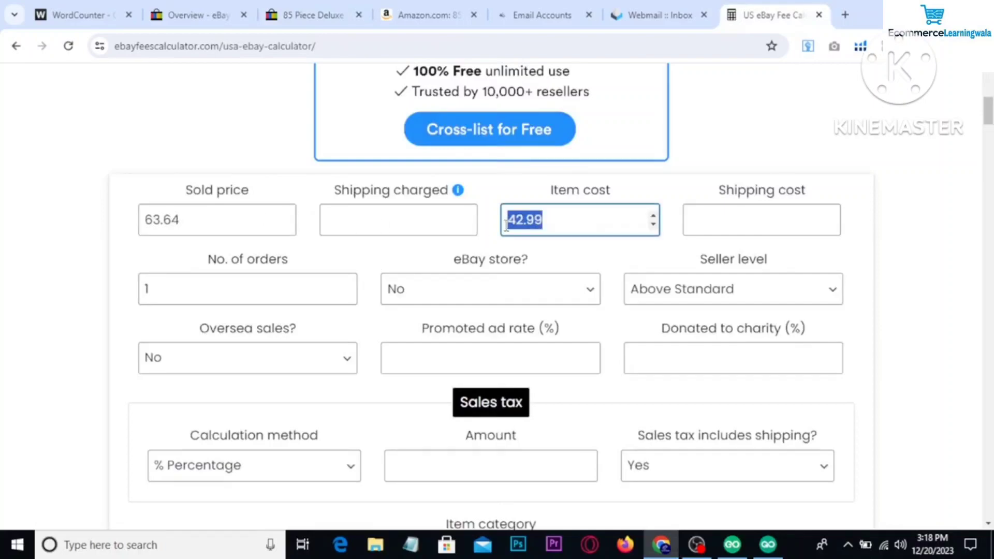
left_click_drag(193, 224, 61, 265)
scroll(61, 271, "down", 7)
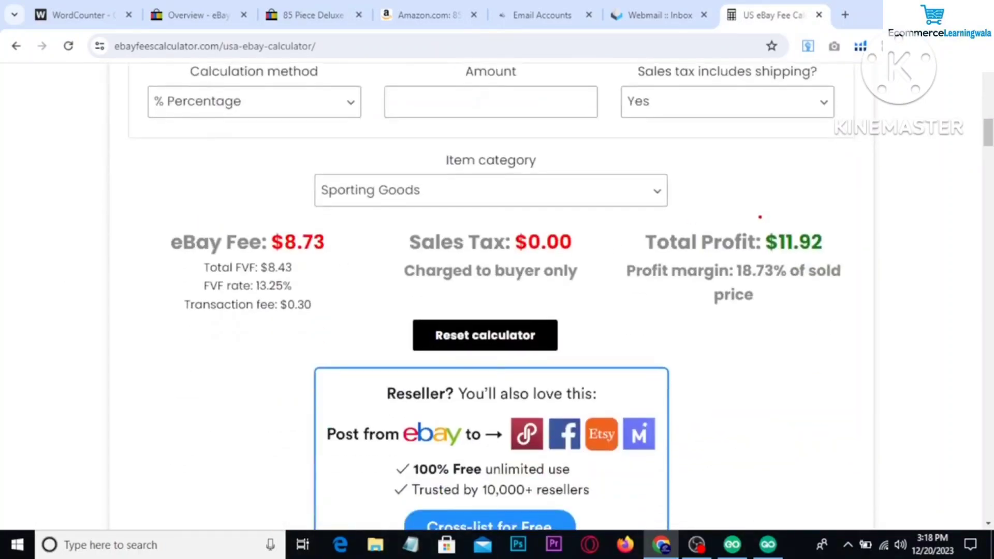
left_click_drag(760, 217, 845, 262)
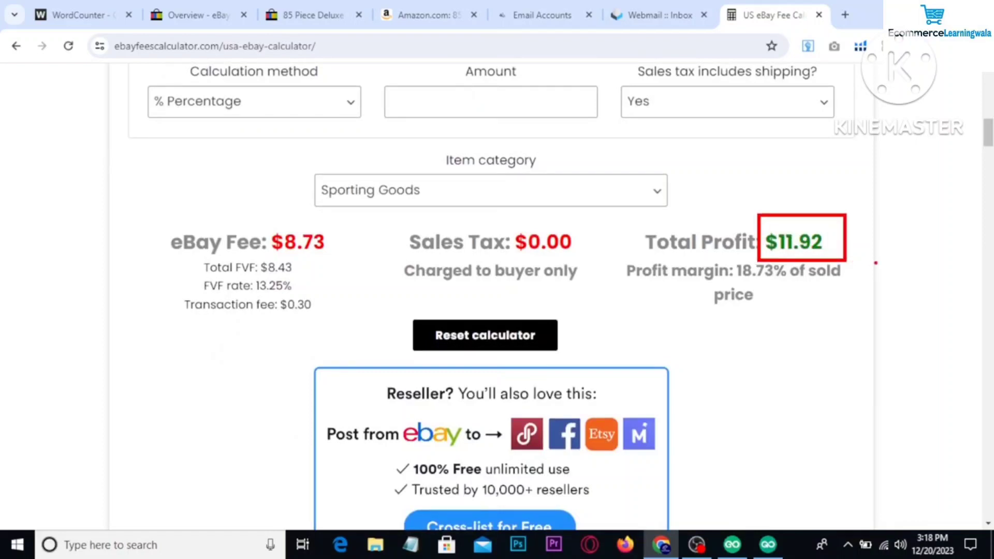
key("Escape")
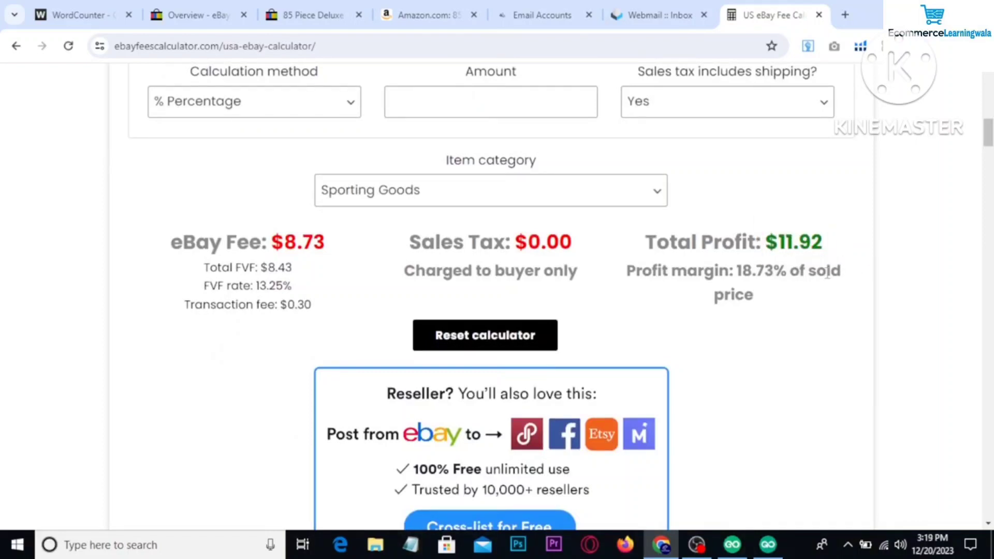
Revisit the art kit's Amazon page and copy the full product title from its eBay listing.
left_click(406, 11)
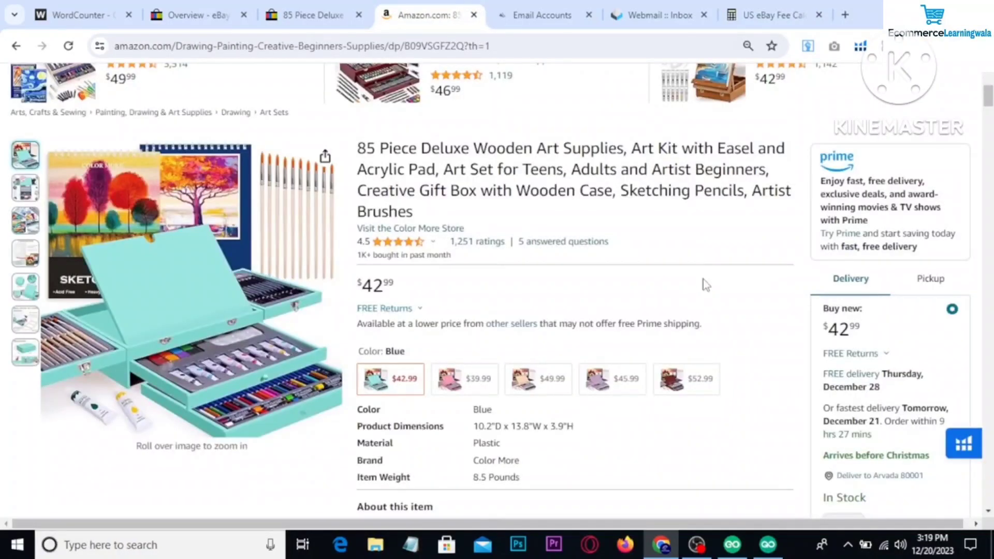
left_click(314, 16)
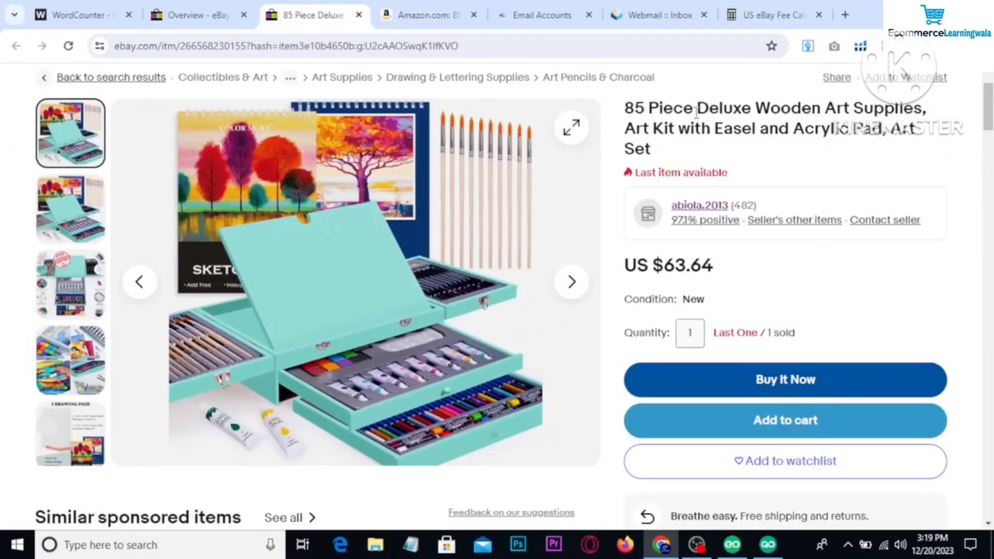
triple_click(696, 111)
key("ctrl+c")
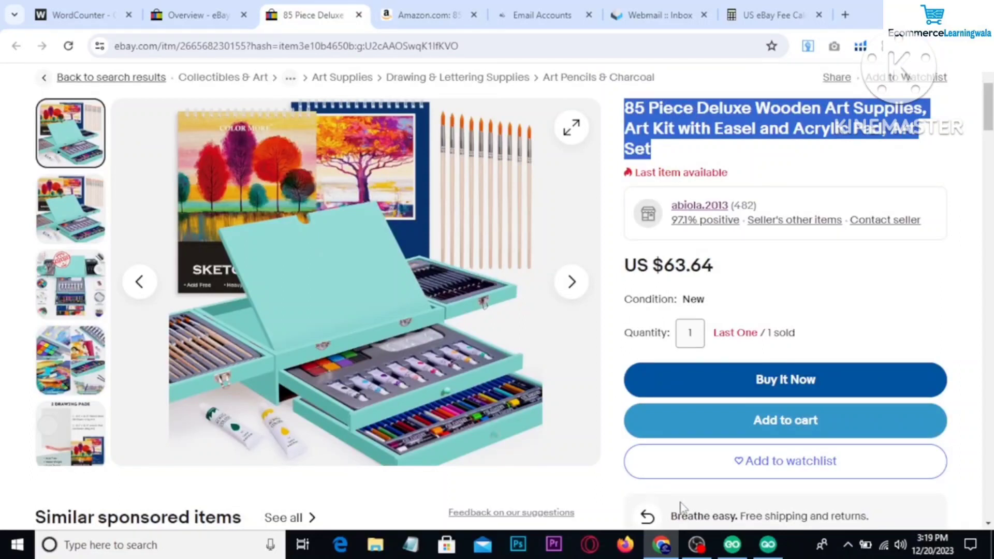
In the GoLogin browser profile, start a listing by searching for the copied title "85 Piece Deluxe Wooden Art Supplies, Art Kit with Easel and Acrylic Pad, Art Set".
left_click(768, 544)
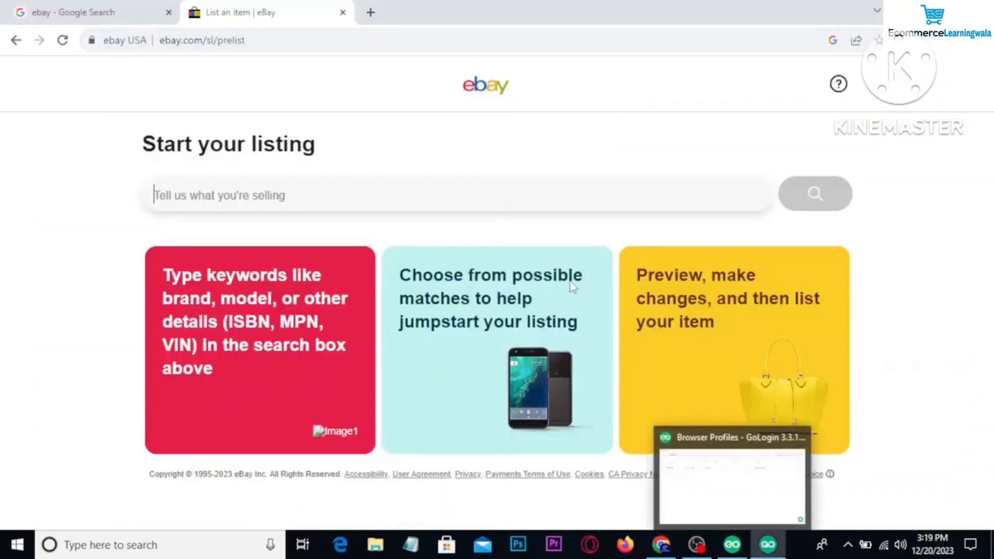
left_click(381, 186)
key("ctrl+v")
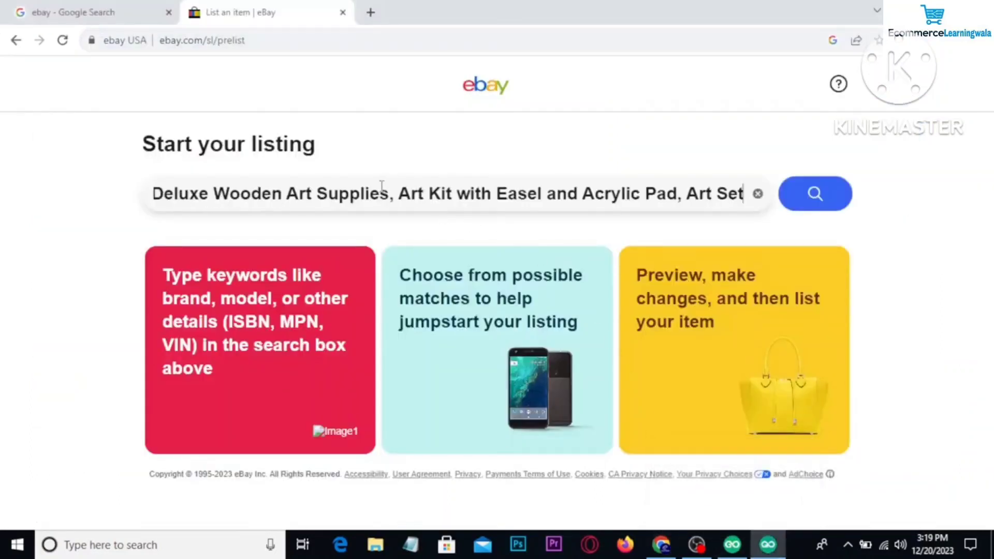
left_click(816, 195)
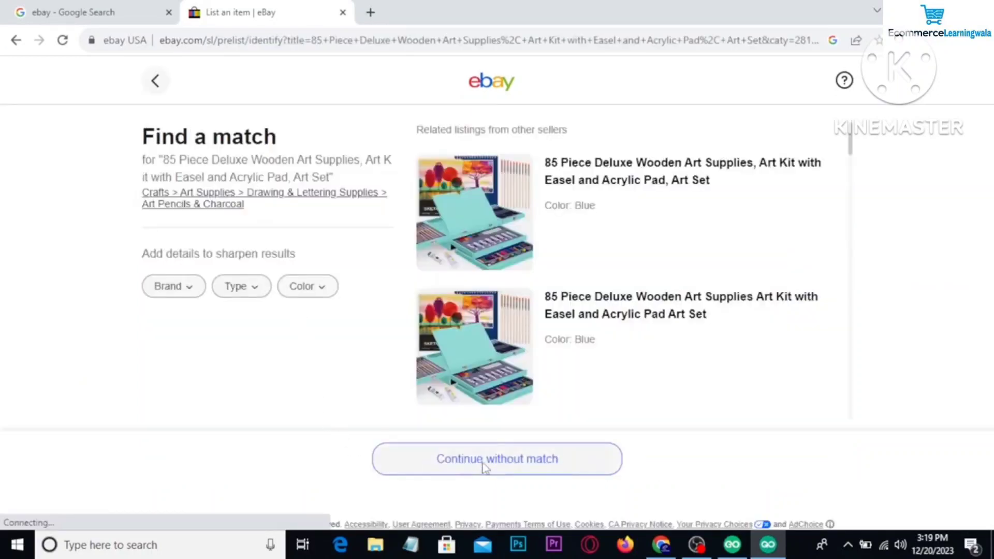
Continue without a product match, set the item condition to New and proceed to the listing form.
left_click(484, 465)
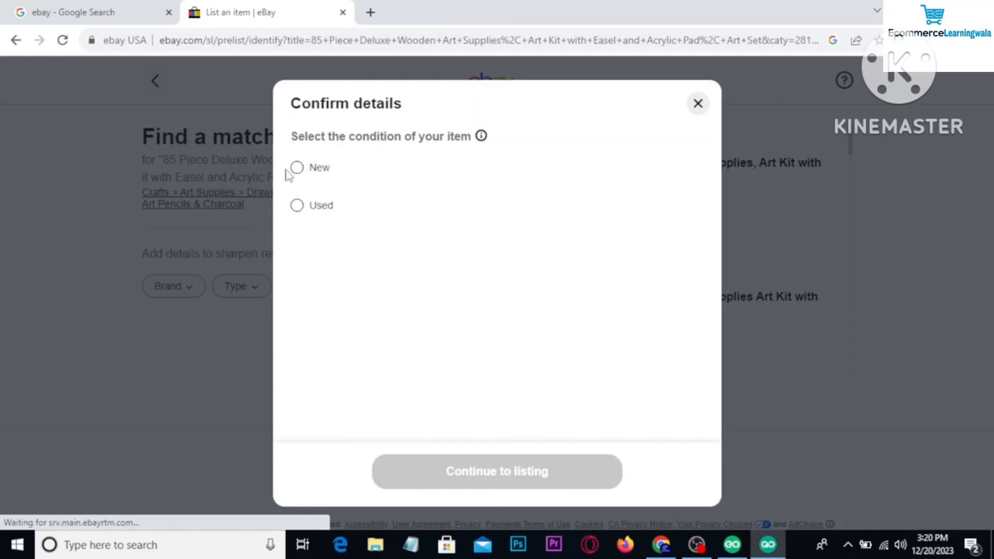
left_click(298, 170)
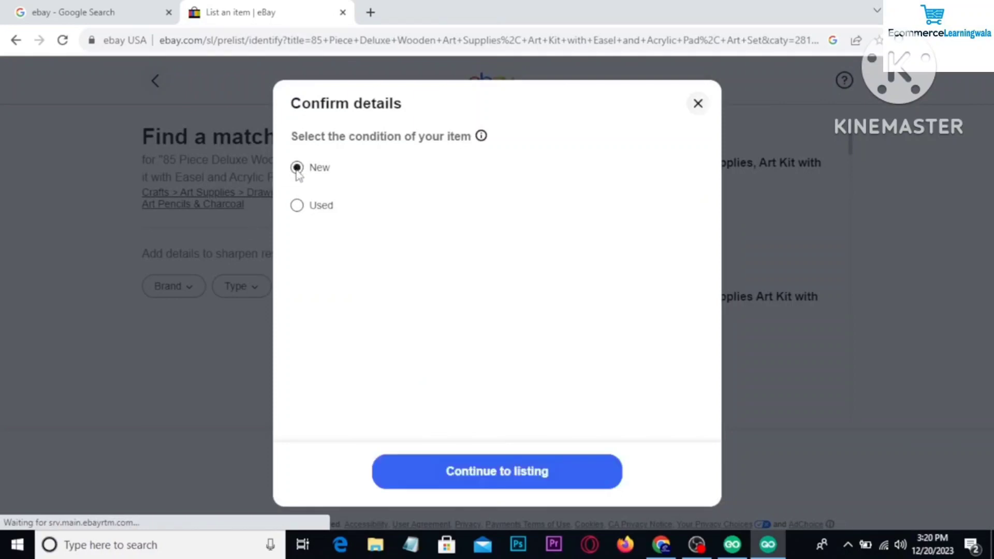
left_click(497, 471)
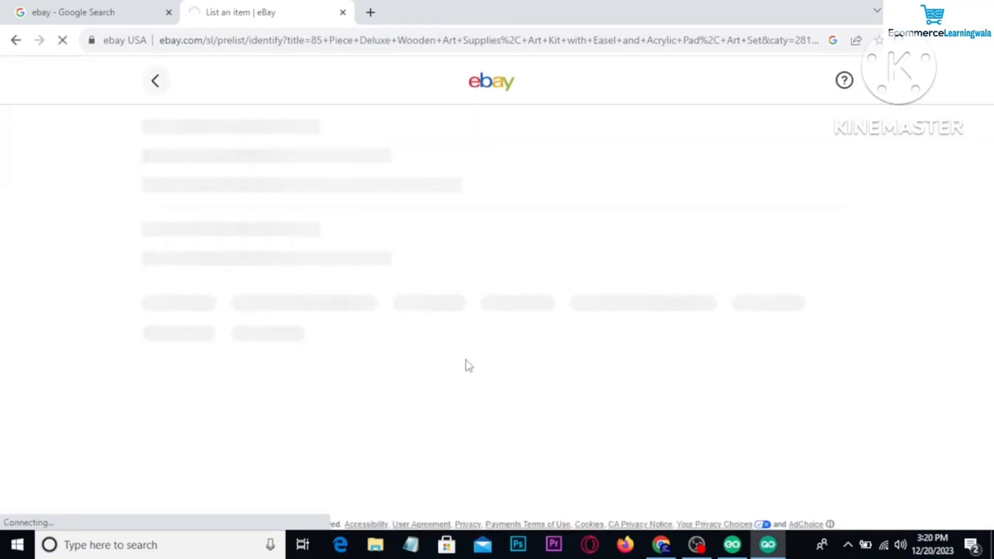
Enlarge the art kit's main photo on its Amazon page and copy a Lightshot capture of the picture area.
left_click(661, 543)
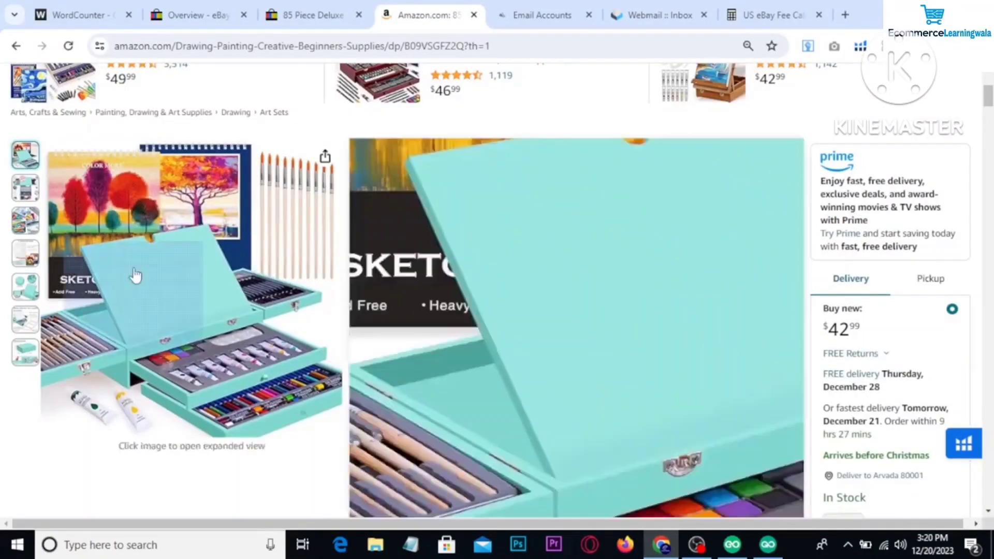
left_click(136, 274)
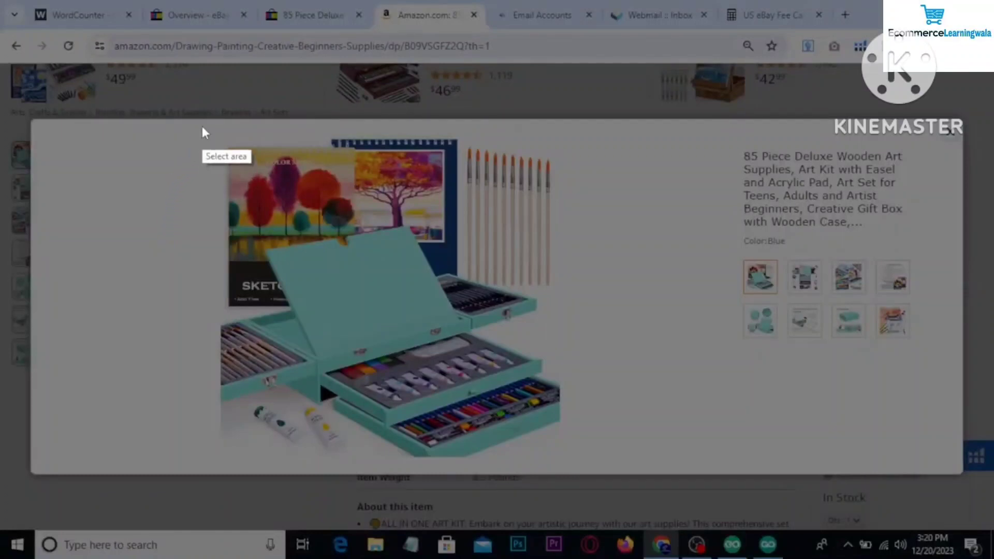
mouse_move(202, 120)
left_mouse_down()
mouse_move(259, 184)
mouse_move(575, 380)
mouse_move(583, 470)
left_mouse_up()
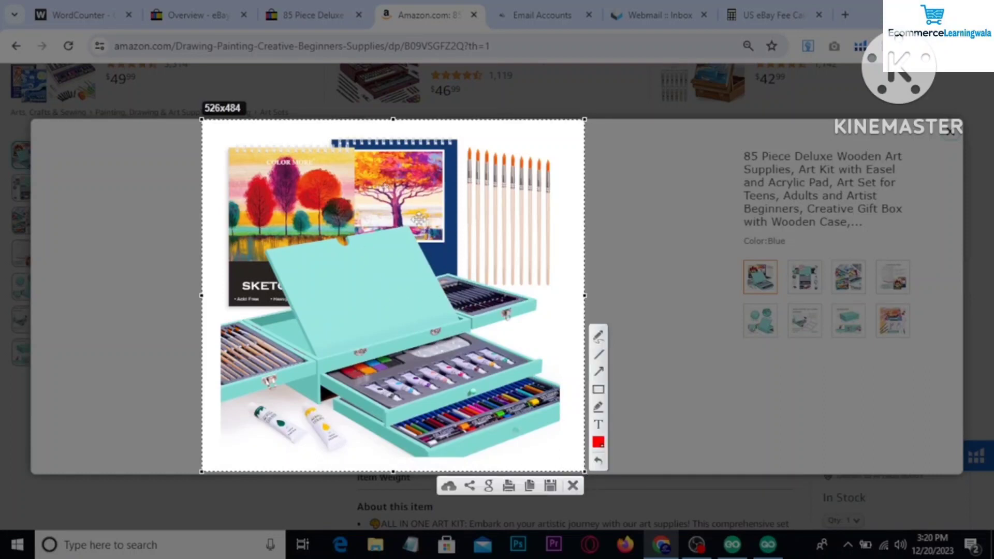
left_click(529, 486)
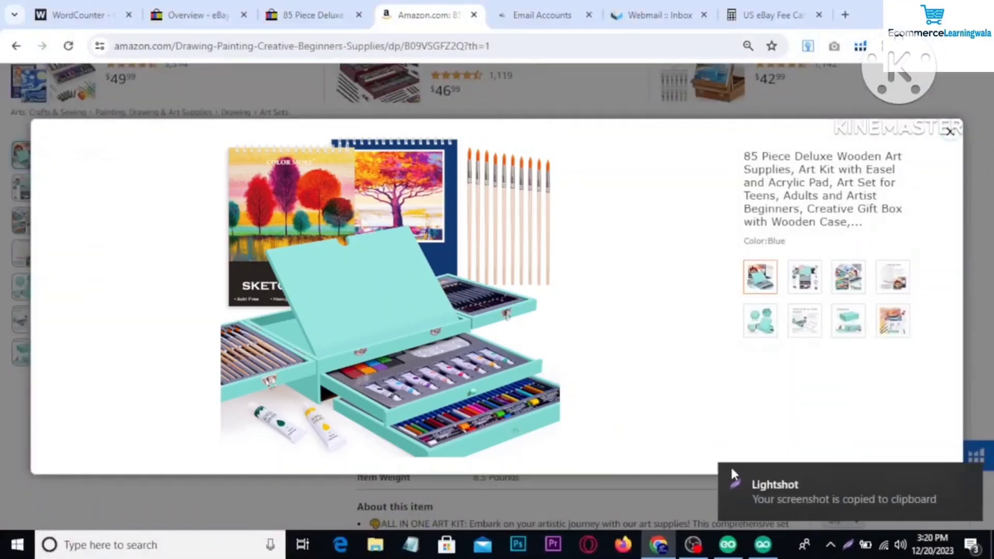
Add the two pictures "ima 2" and "images" from Desktop folder 1 as photos of the eBay listing.
left_click(762, 545)
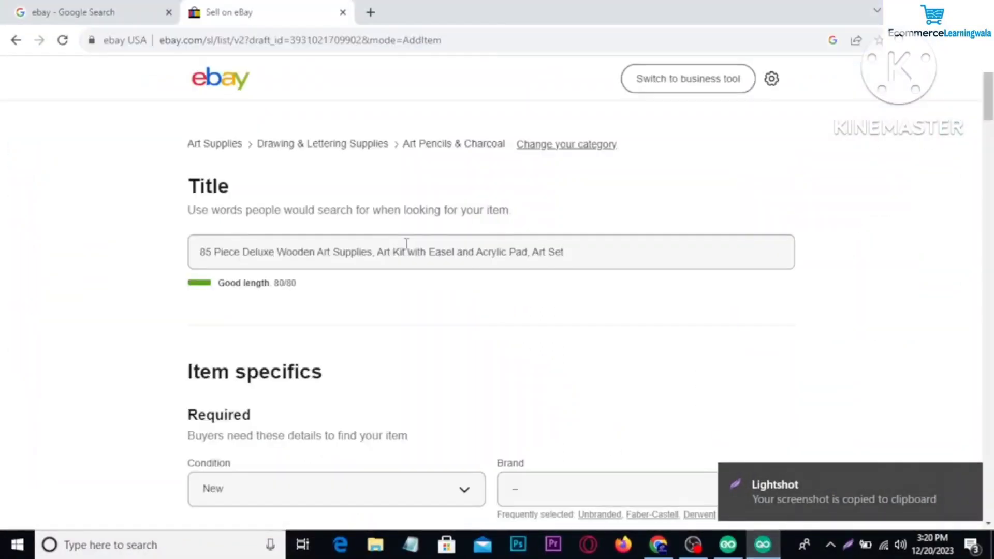
scroll(406, 243, "down", 12)
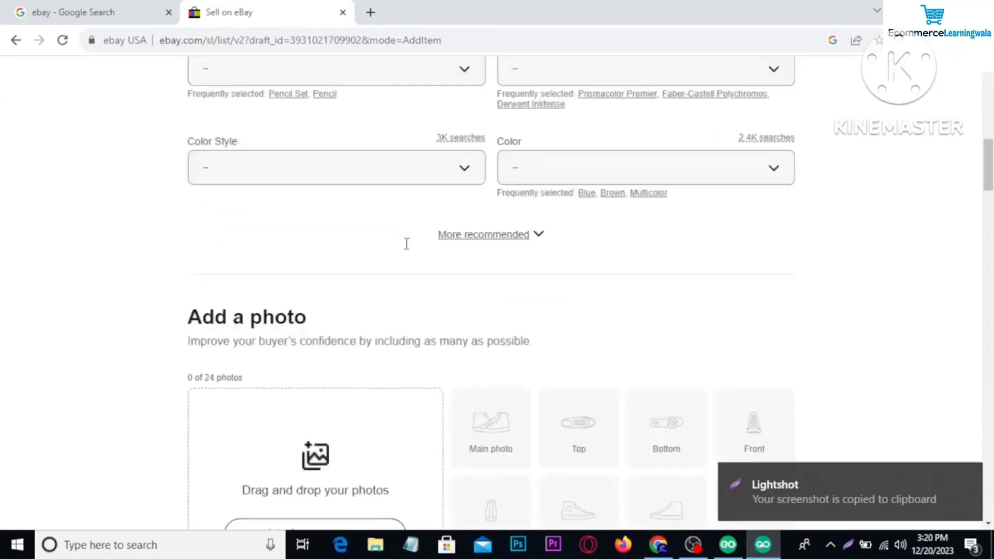
scroll(406, 243, "up", 4)
scroll(286, 241, "down", 8)
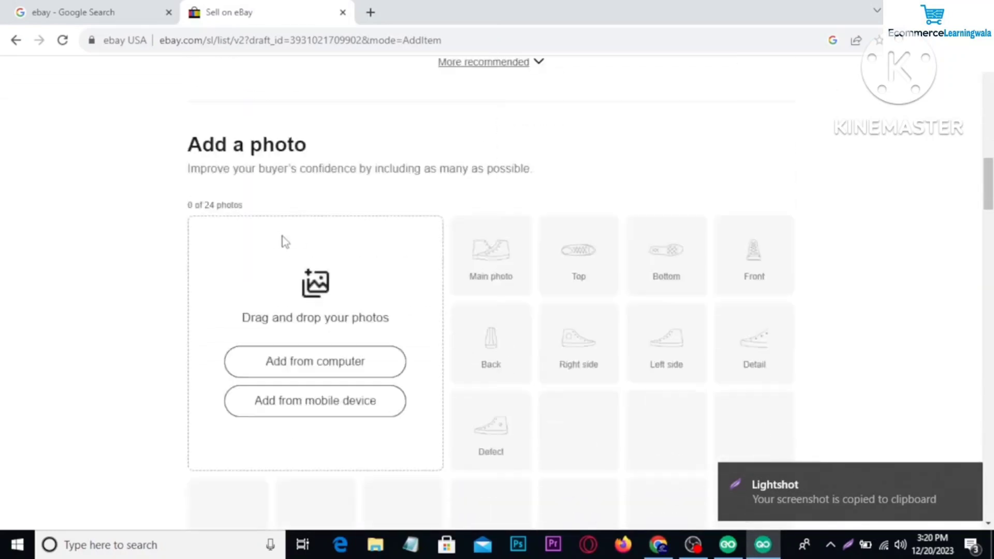
left_click(293, 323)
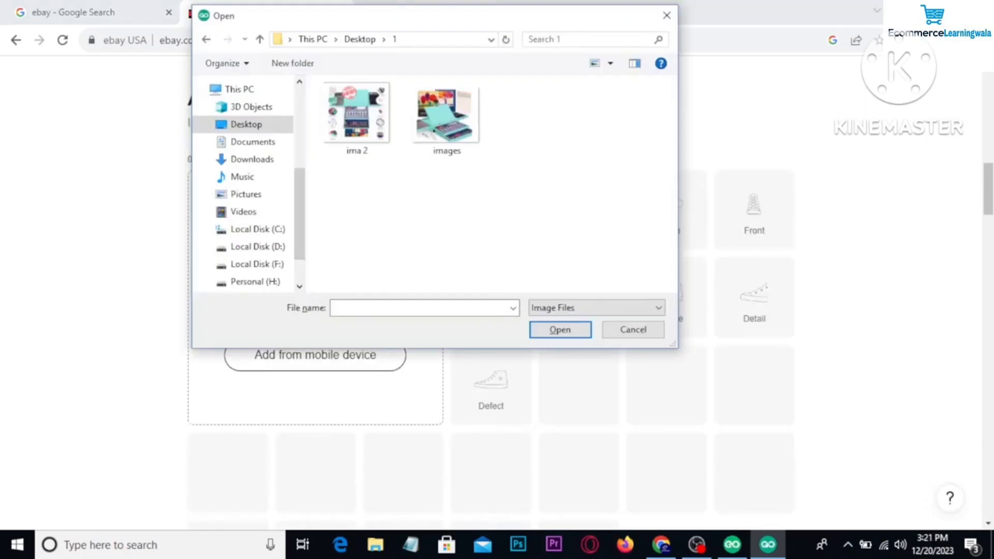
left_click_drag(338, 192, 469, 98)
key("Escape")
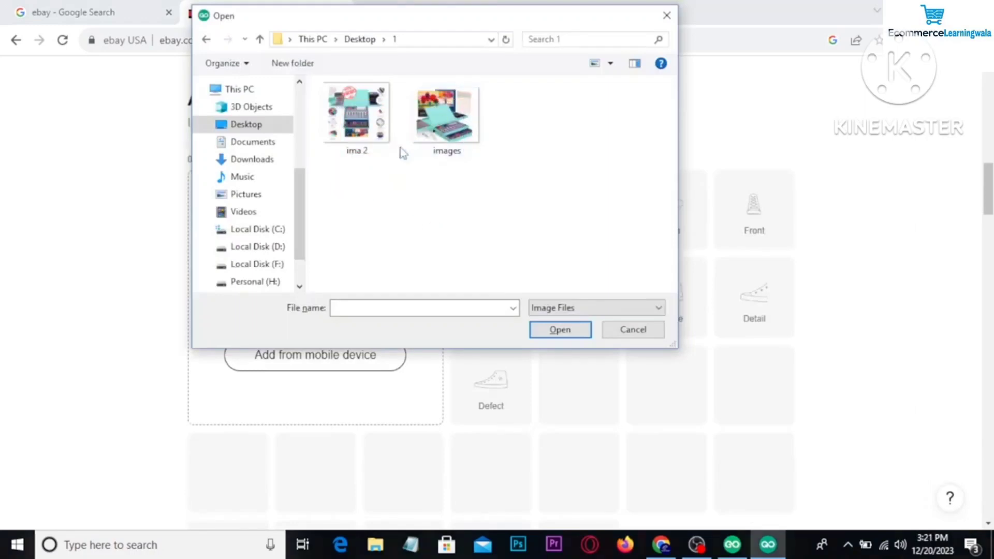
mouse_move(335, 173)
left_mouse_down()
mouse_move(413, 123)
mouse_move(450, 116)
left_mouse_up()
left_click(552, 331)
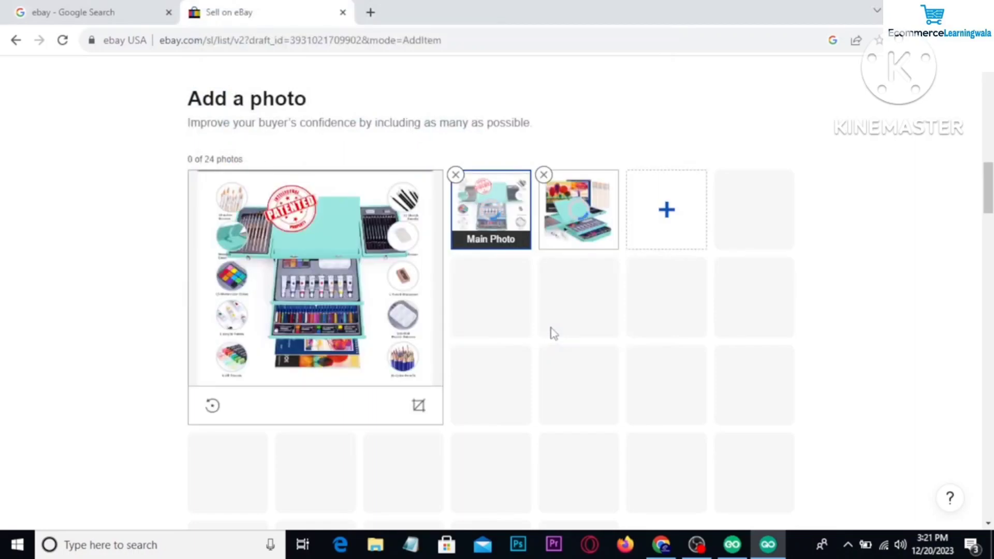
Close the enlarged photo on the Amazon page and review the competing seller's eBay listing of the art kit.
left_click(661, 543)
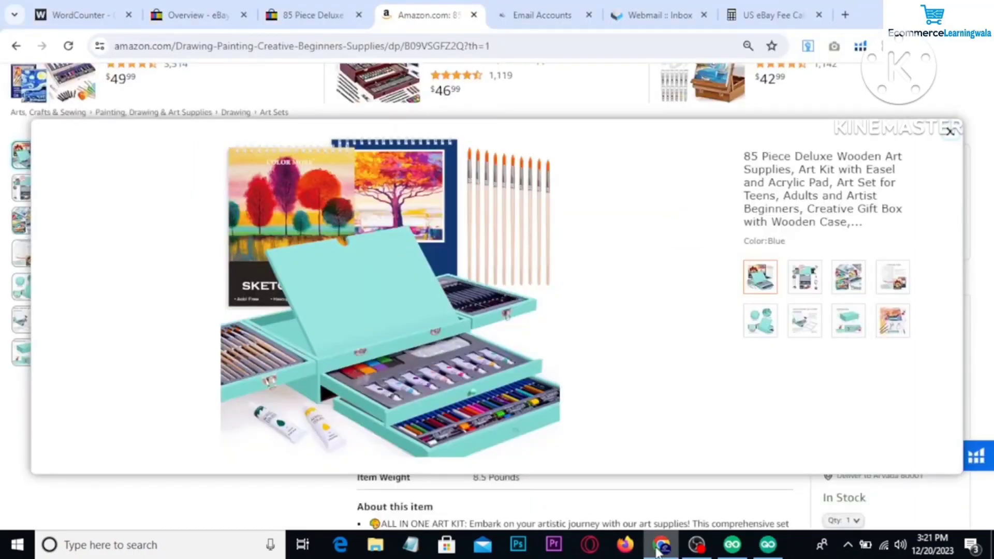
left_click(949, 132)
left_click(313, 14)
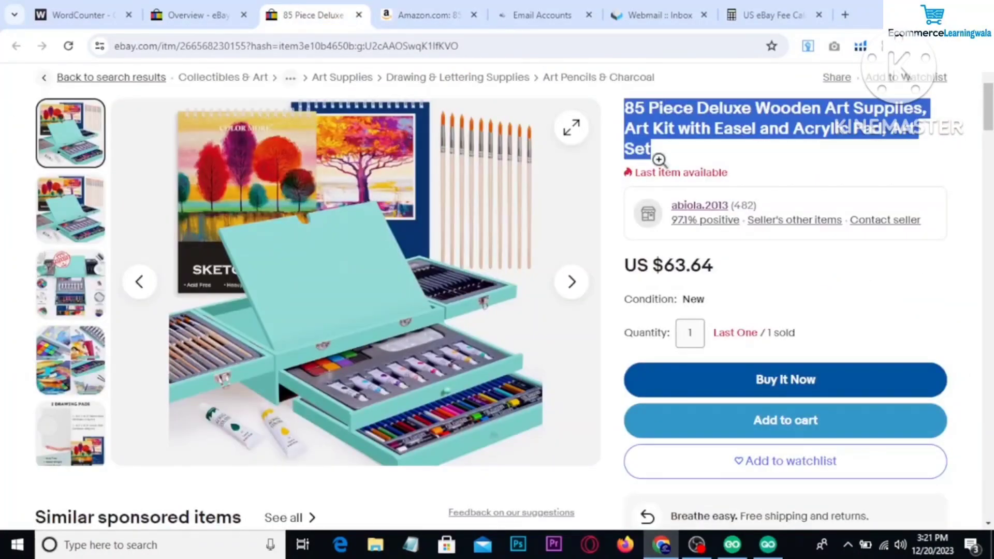
left_click(852, 165)
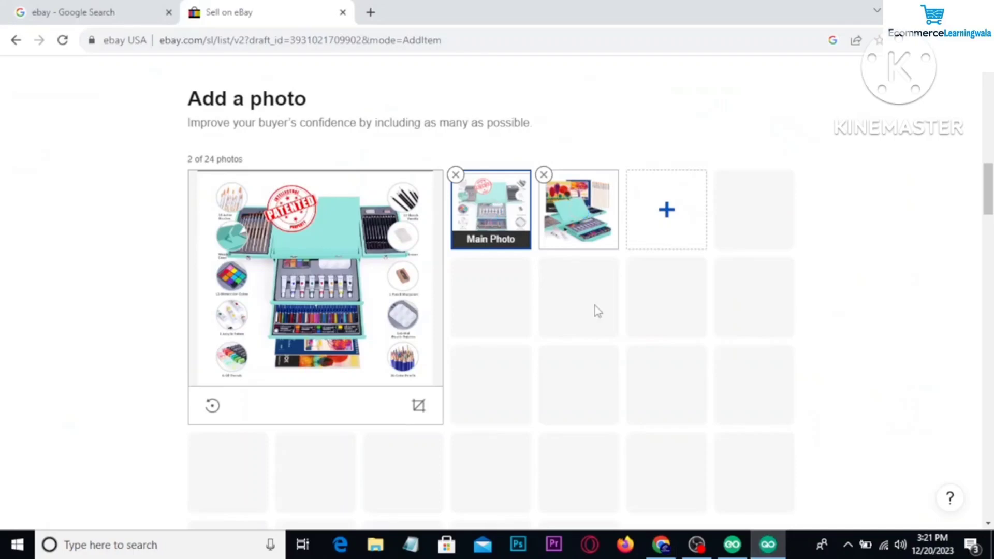
Copy the listing title into the item description and have it replaced with an AI-drafted description.
scroll(598, 311, "down", 15)
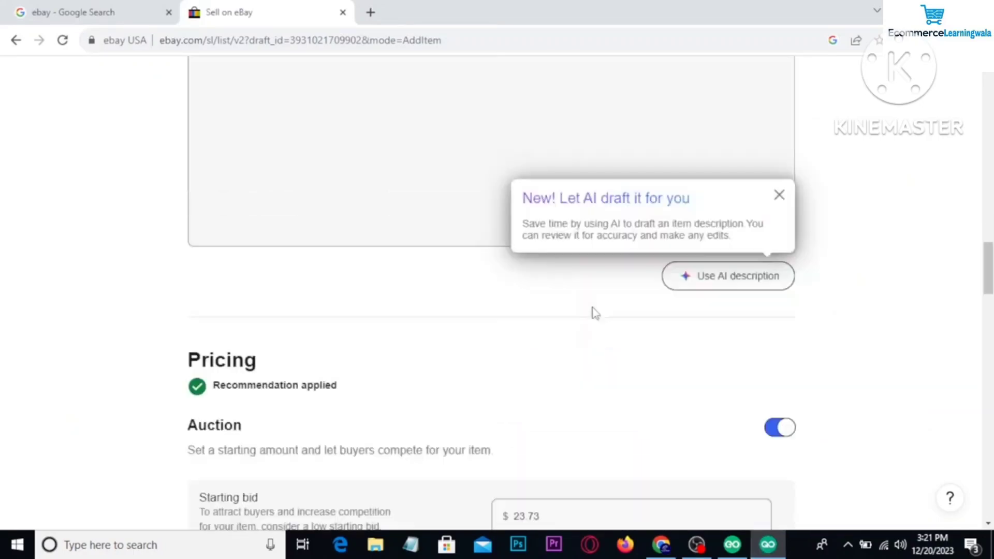
scroll(363, 267, "up", 3)
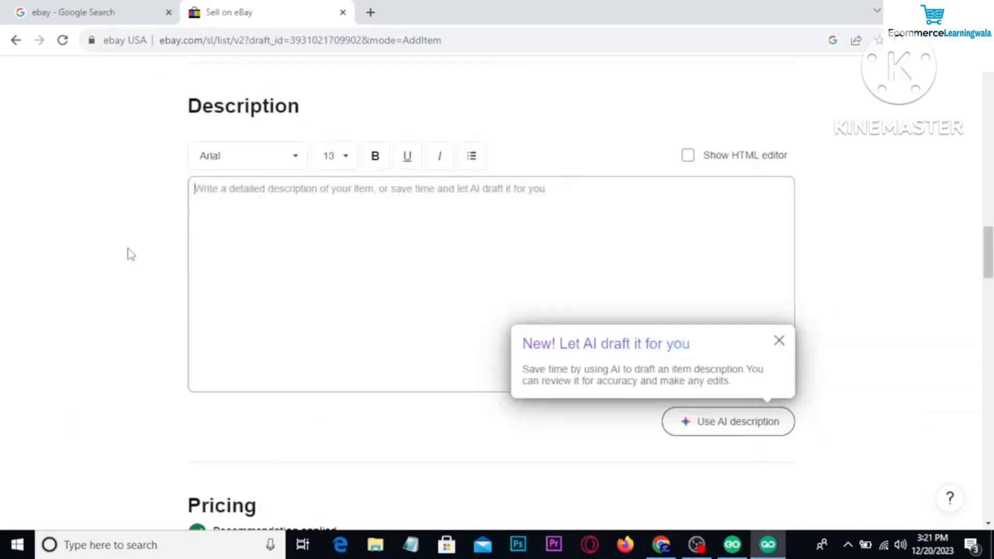
scroll(120, 266, "up", 15)
scroll(210, 259, "up", 6)
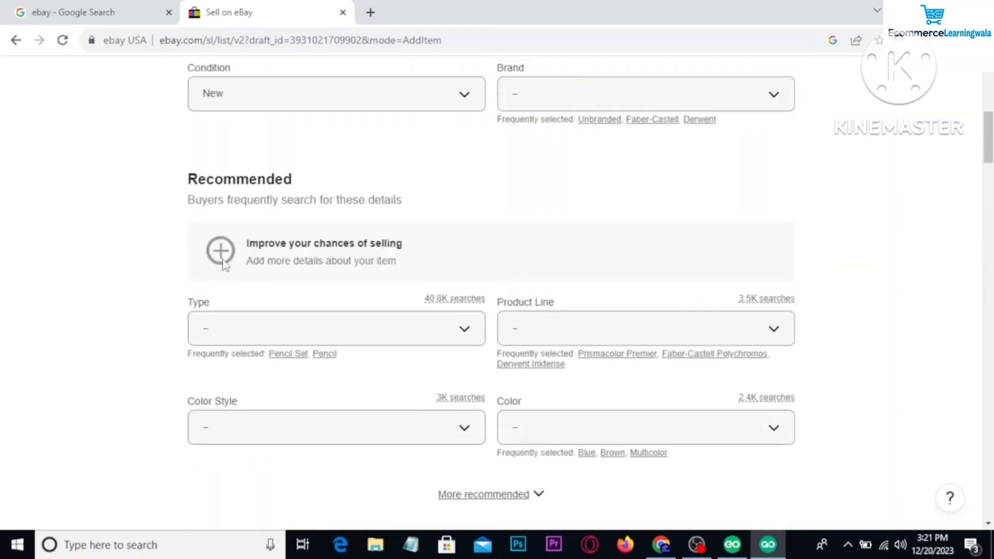
triple_click(354, 113)
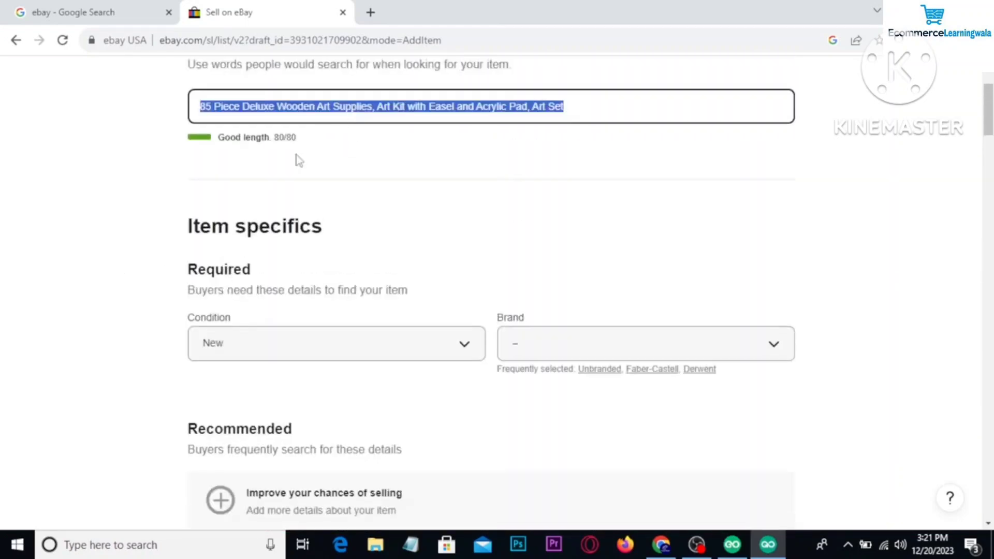
scroll(85, 289, "down", 20)
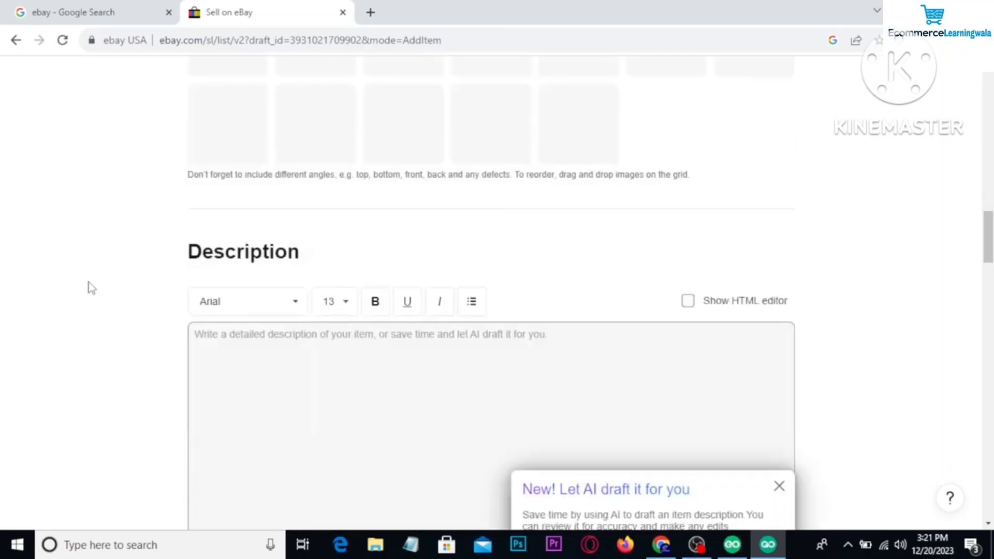
scroll(92, 288, "down", 3)
left_click(245, 210)
key("ctrl+v")
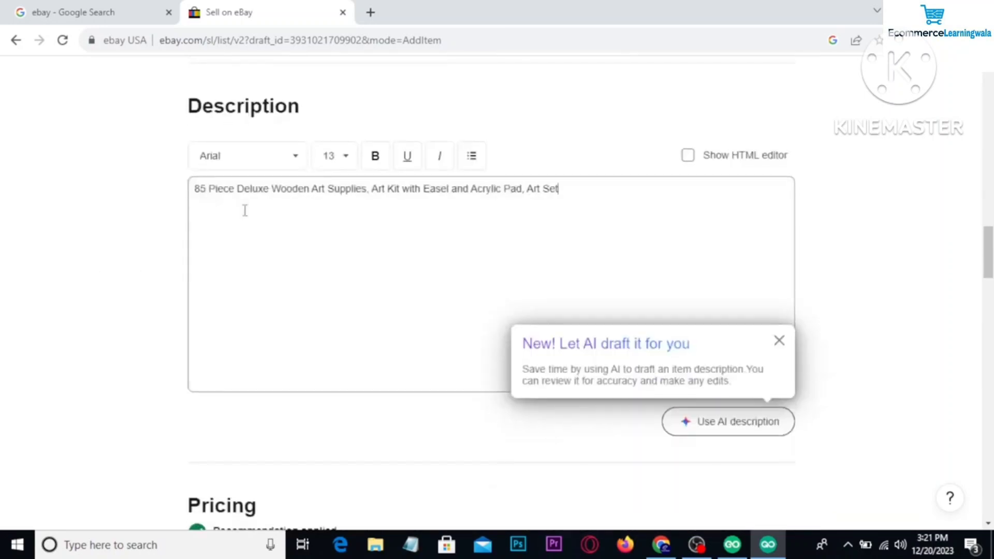
left_click(738, 429)
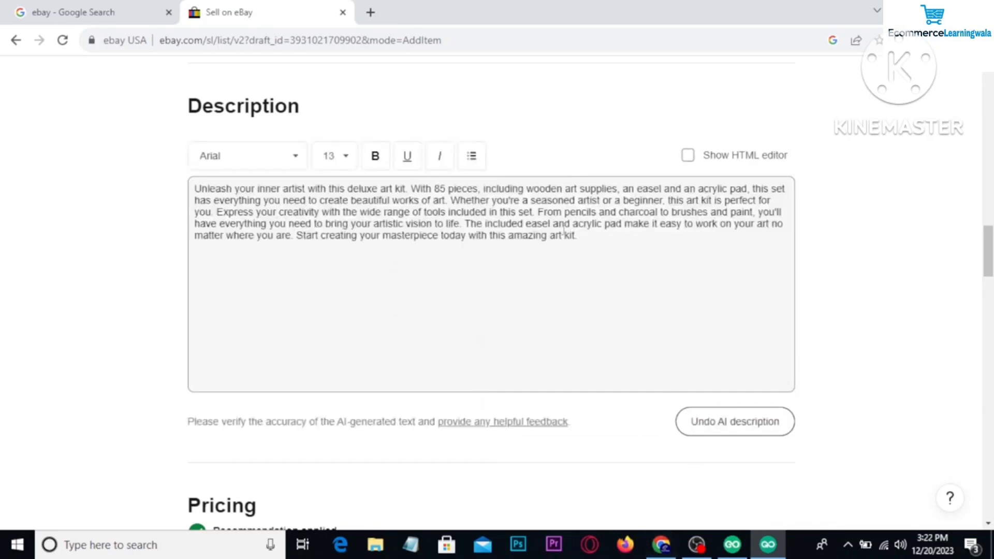
Copy the "About this item" bullet points from the art kit's Amazon page and replace the eBay description with them.
left_click(662, 544)
scroll(582, 265, "down", 8)
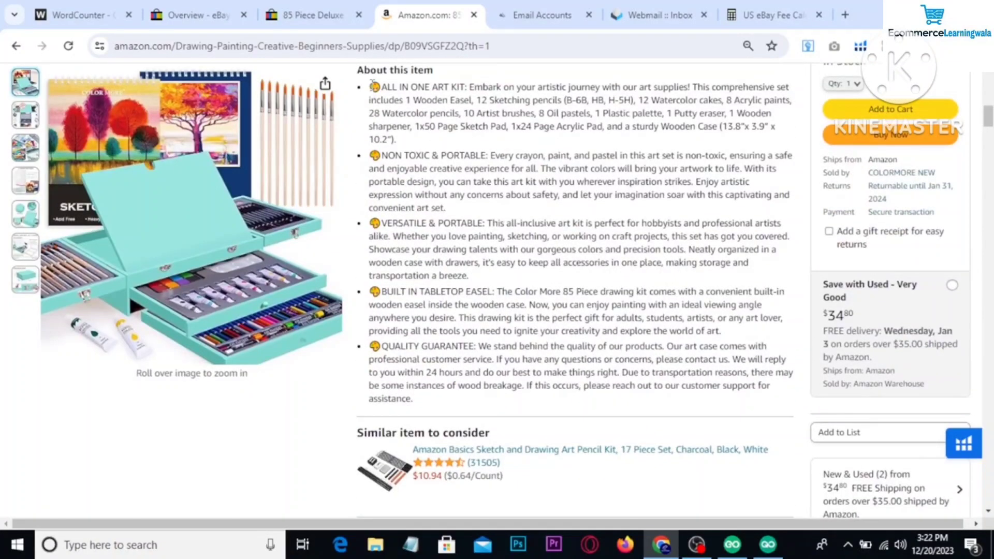
left_click_drag(372, 83, 768, 391)
key("ctrl+c")
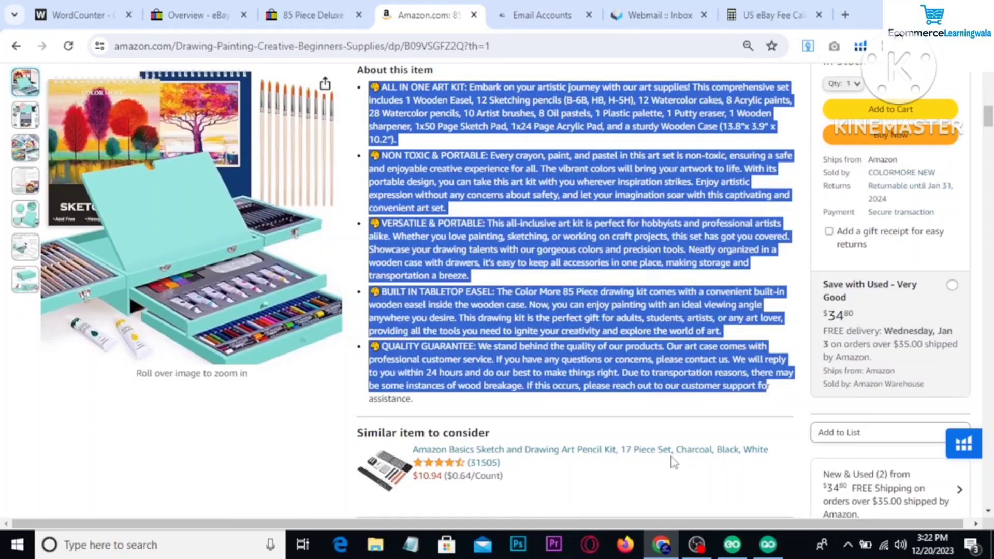
left_click(768, 544)
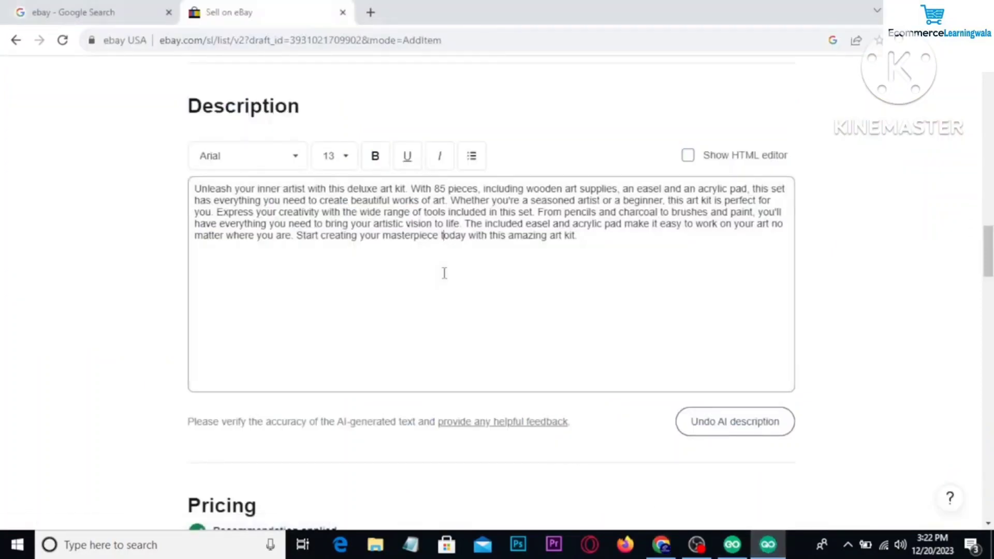
key("ctrl+a")
key("ctrl+v")
scroll(444, 273, "up", 1)
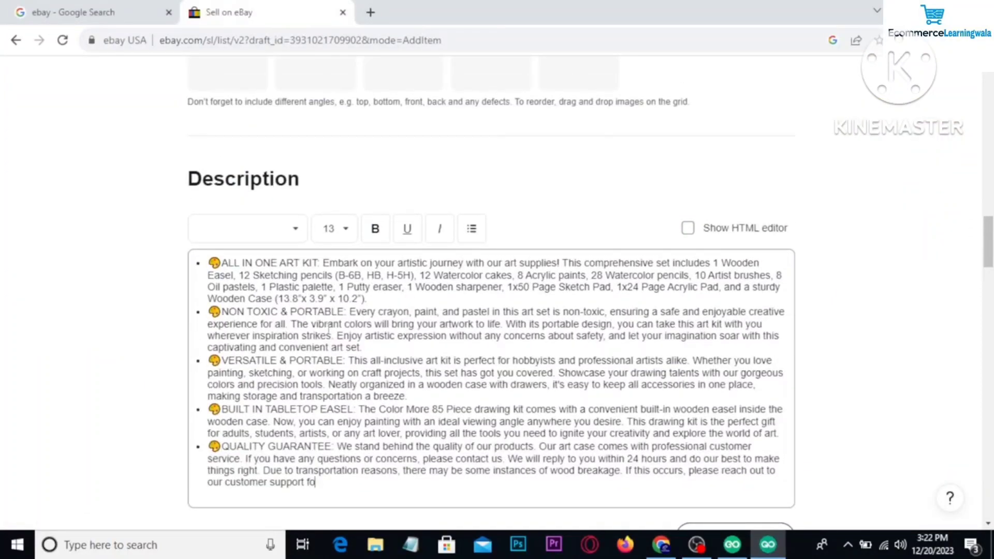
scroll(228, 349, "up", 12)
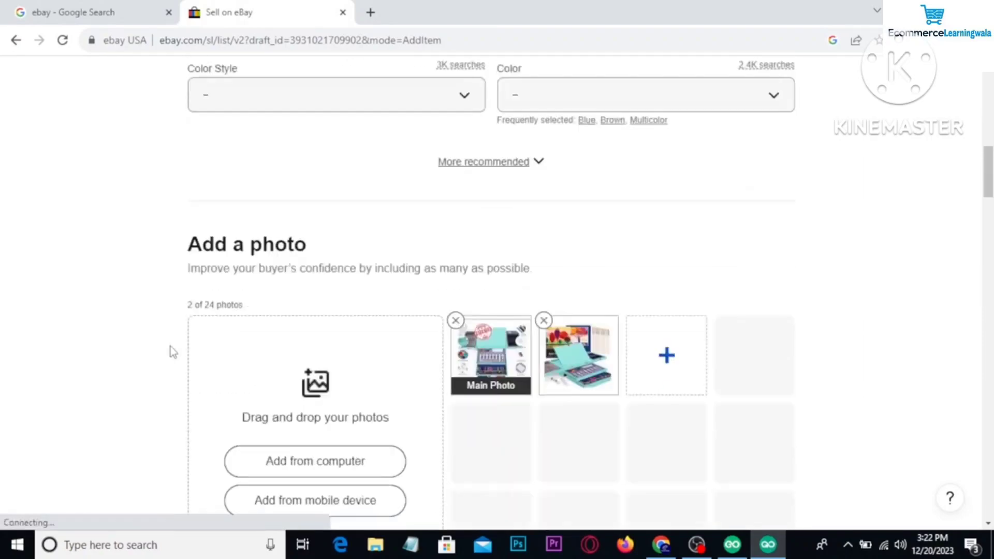
scroll(279, 361, "down", 4)
Open the US eBay fee calculator and highlight the total profit and the sold price of the art kit.
left_click(656, 547)
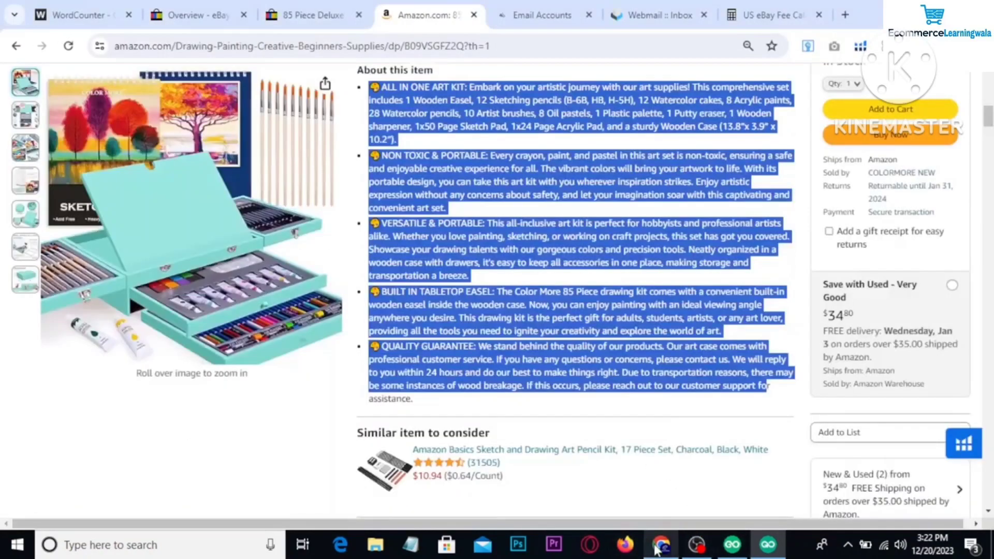
left_click(766, 15)
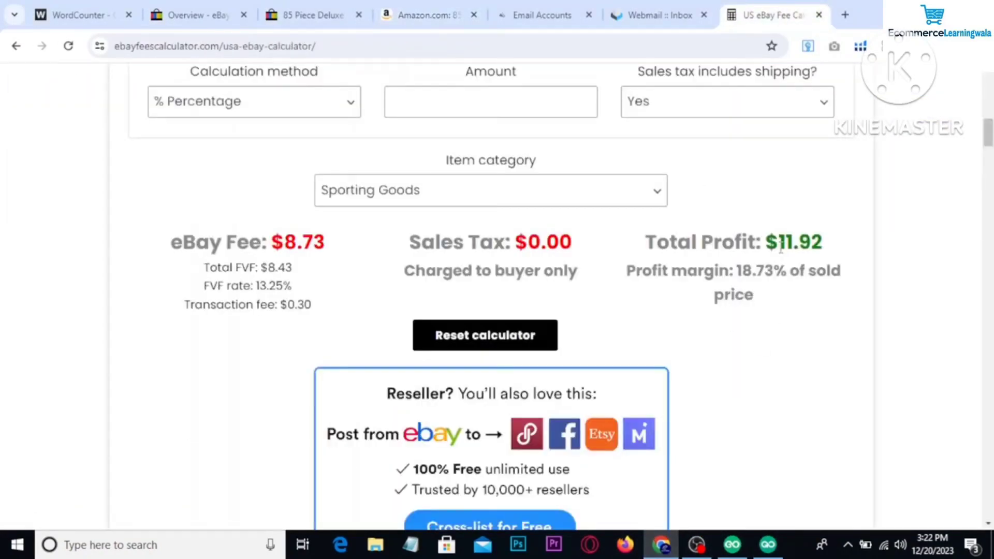
left_click_drag(781, 249, 839, 248)
scroll(313, 293, "up", 5)
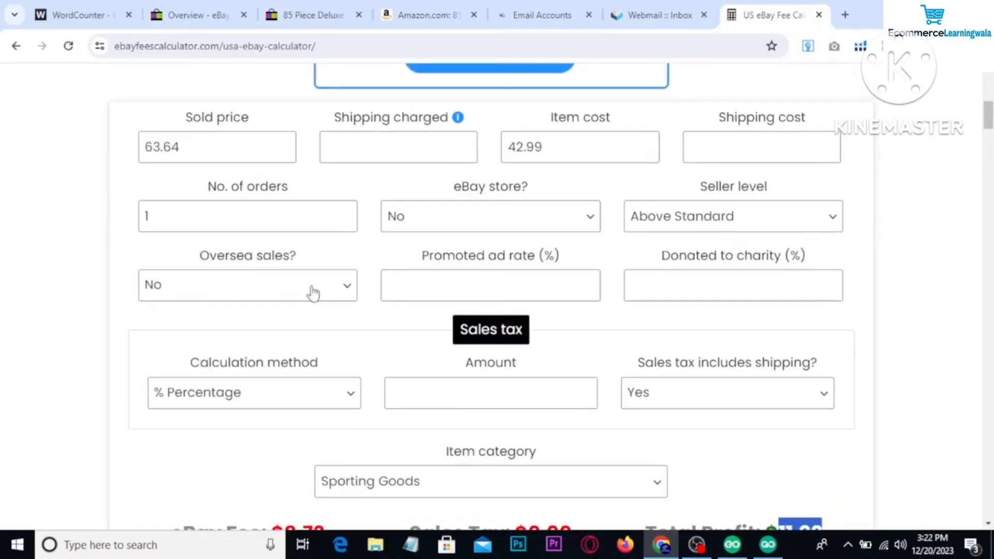
scroll(313, 294, "up", 3)
left_click_drag(255, 291, 143, 292)
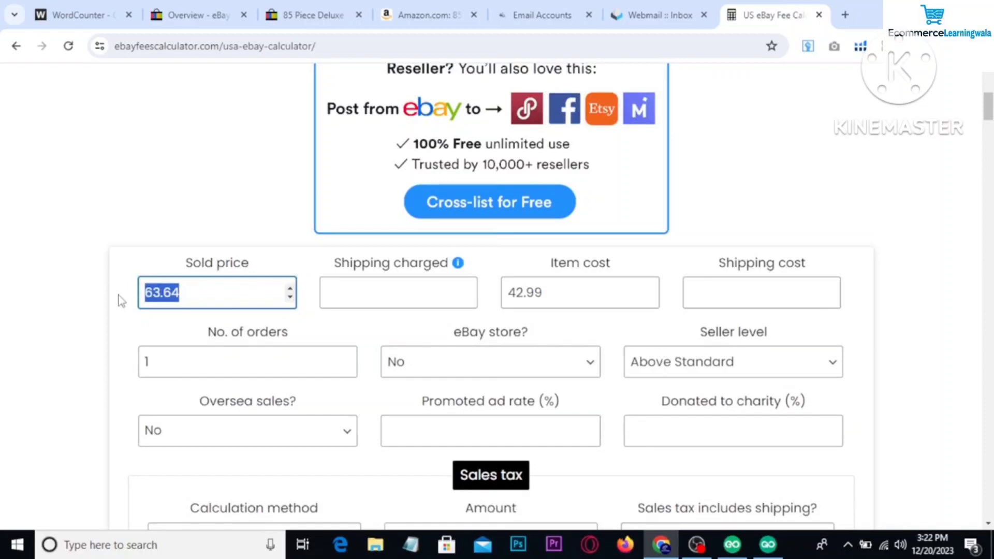
Set the sold price to 55.99 in the fee calculator and highlight the resulting total profit.
type("55.99")
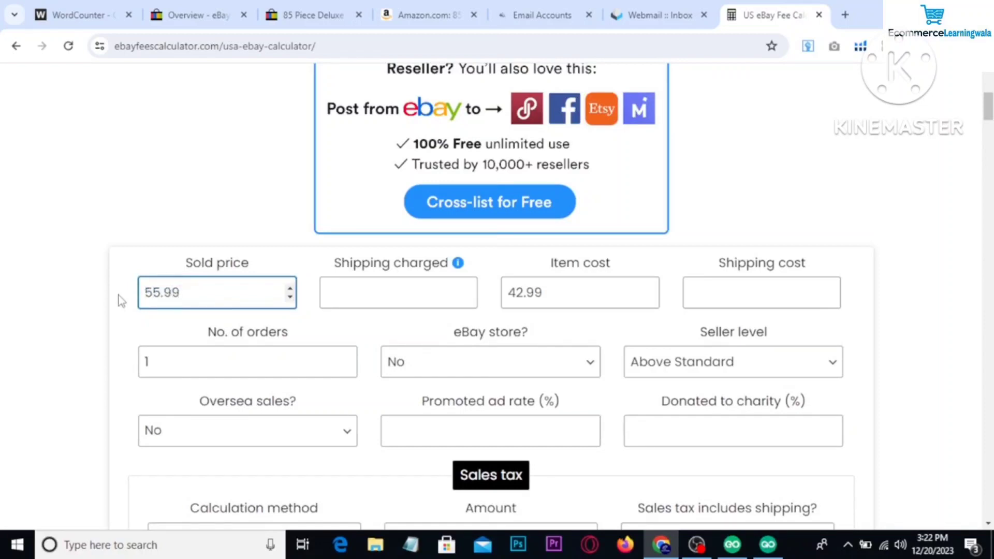
left_click_drag(181, 293, 102, 295)
left_click(101, 295)
scroll(102, 297, "down", 7)
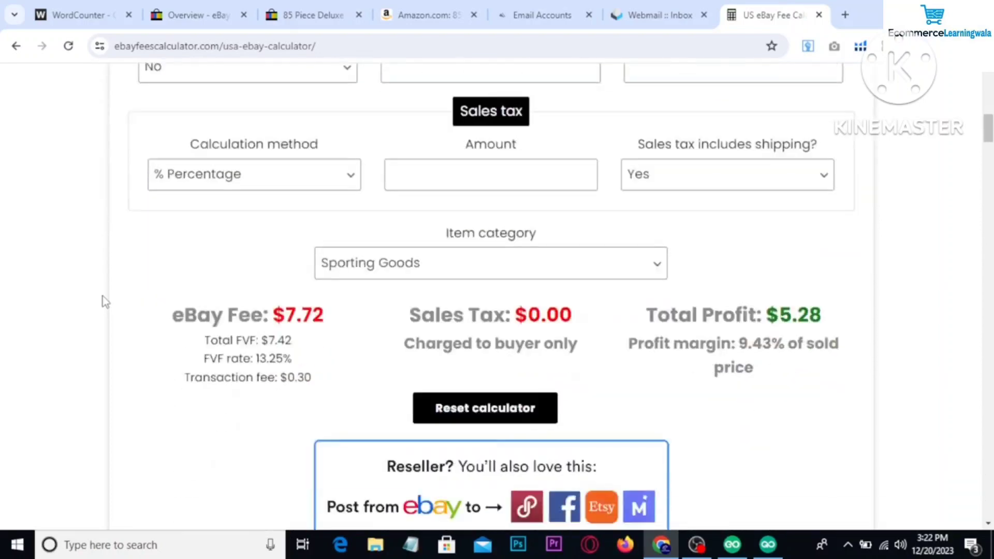
left_click_drag(822, 314, 769, 315)
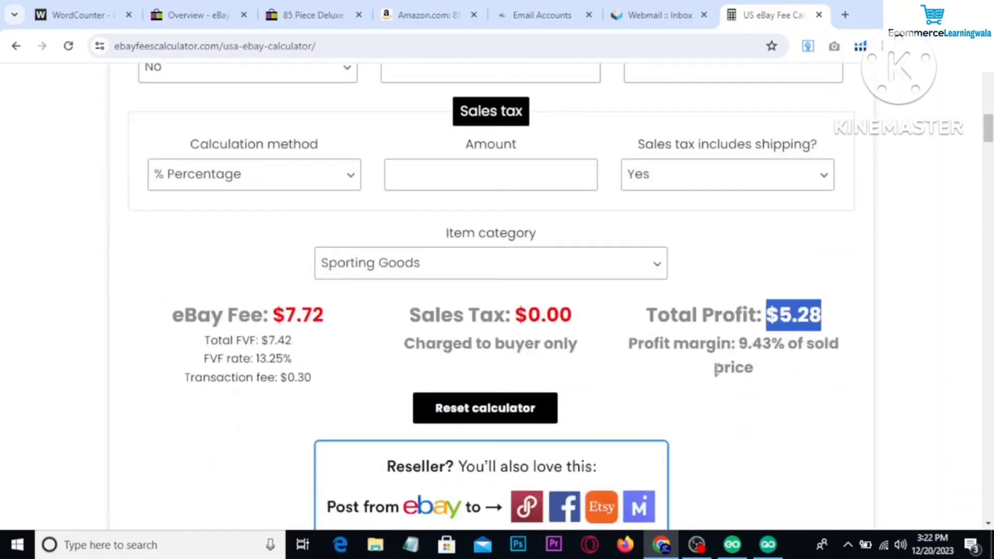
Return to the eBay listing draft and switch its pricing from auction to Buy It Now at $55.99.
left_click(768, 544)
scroll(40, 317, "down", 7)
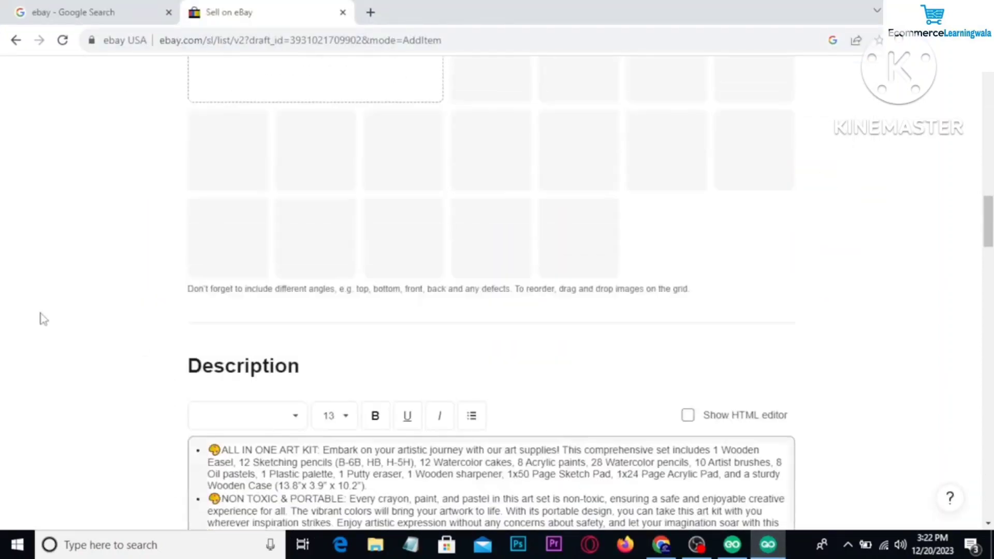
scroll(73, 309, "down", 10)
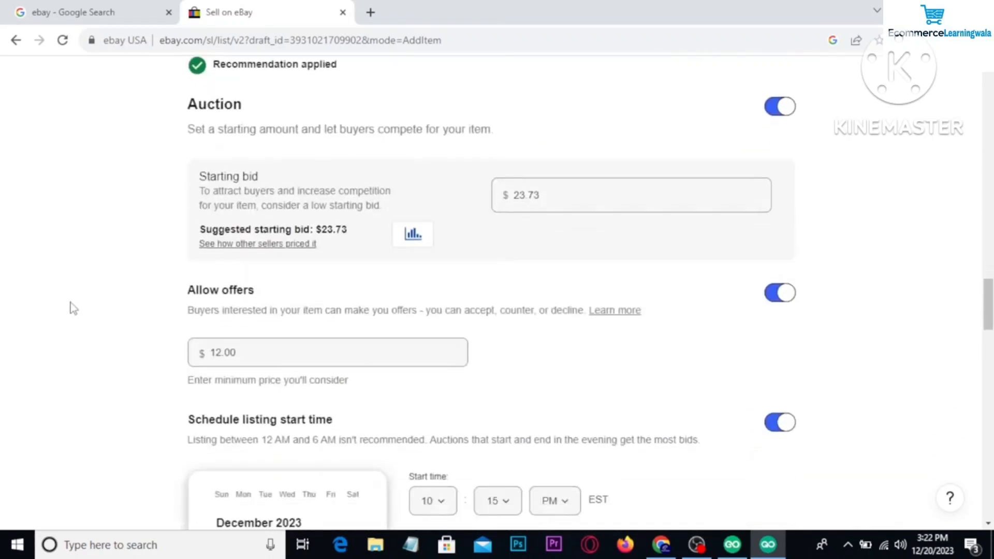
scroll(72, 308, "up", 1)
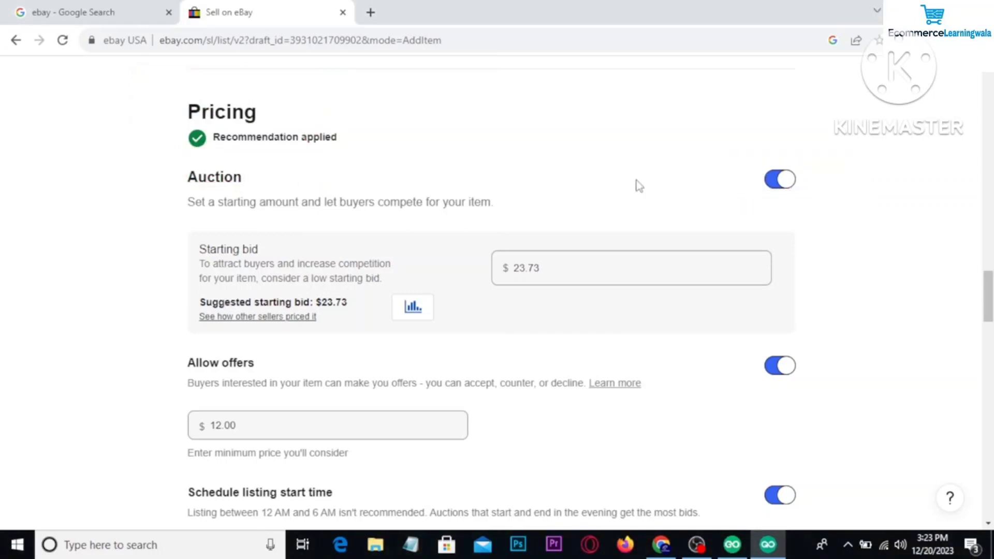
left_click(779, 181)
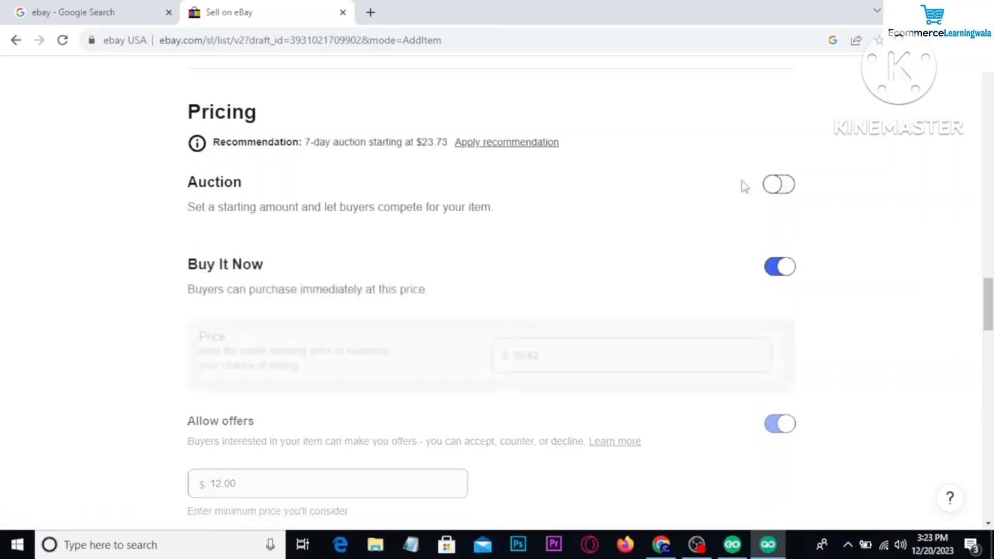
scroll(622, 200, "down", 4)
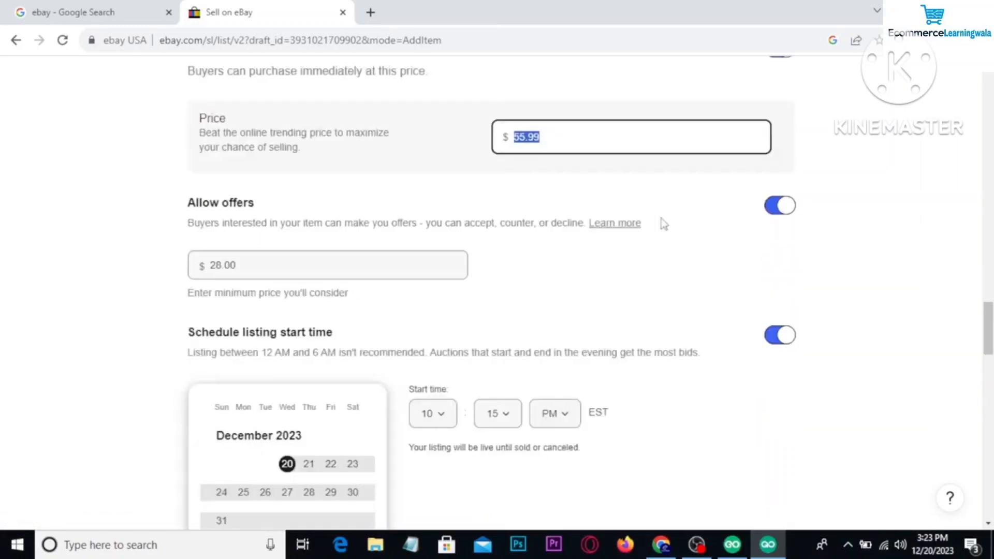
Turn off offers and the scheduled start time for the listing.
left_click(776, 206)
scroll(775, 209, "down", 3)
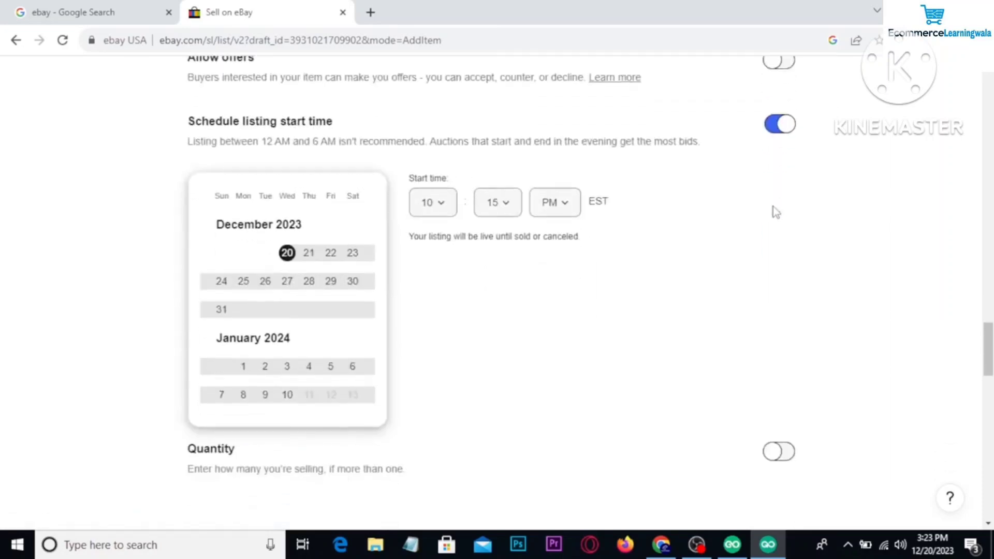
left_click(777, 123)
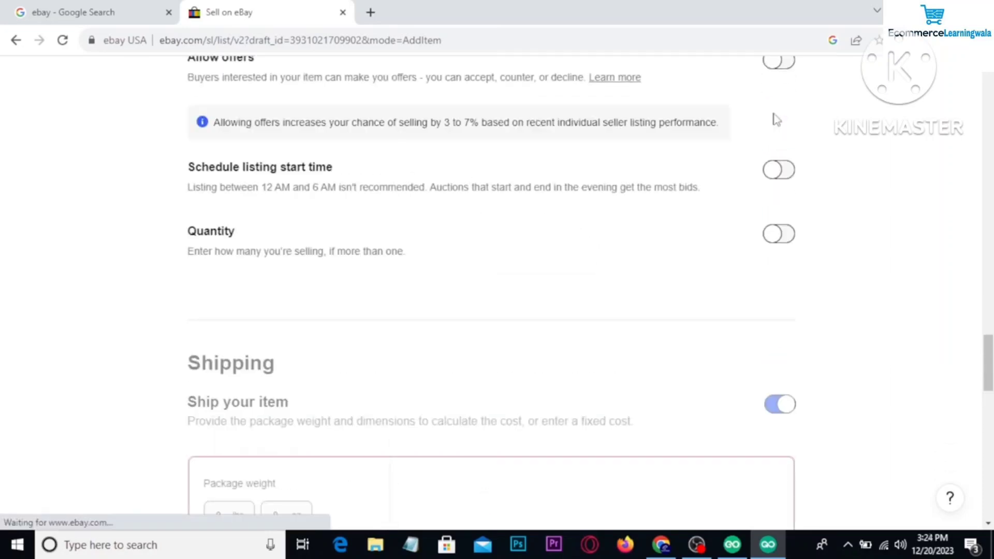
Turn on local pickup and mark the package details as unknown in the listing's shipping settings.
scroll(664, 212, "down", 2)
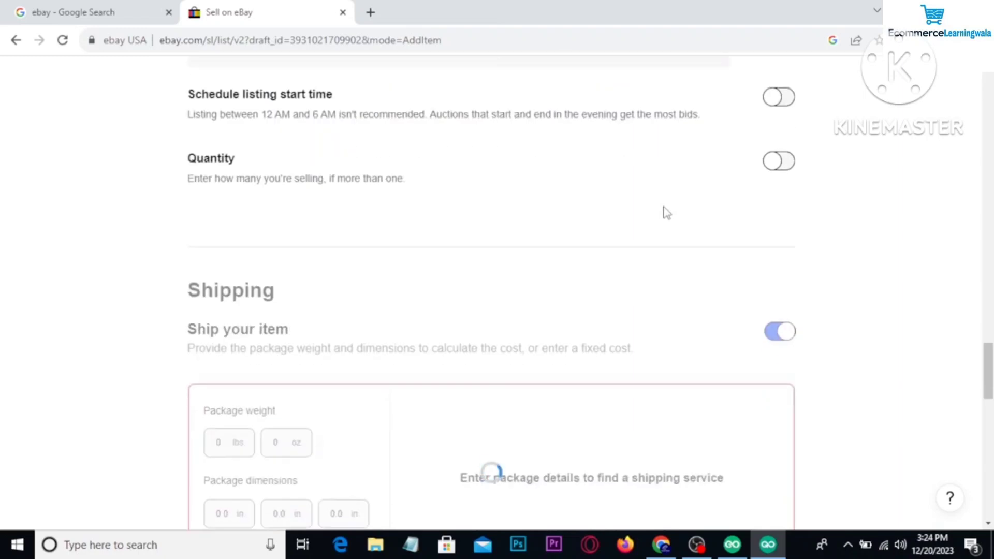
scroll(666, 212, "down", 3)
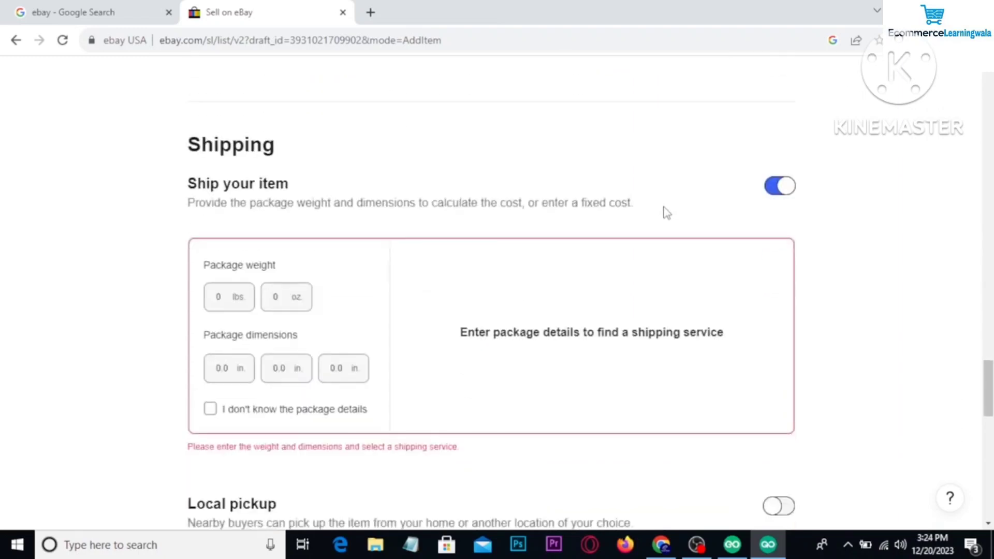
scroll(688, 235, "up", 1)
scroll(216, 207, "down", 2)
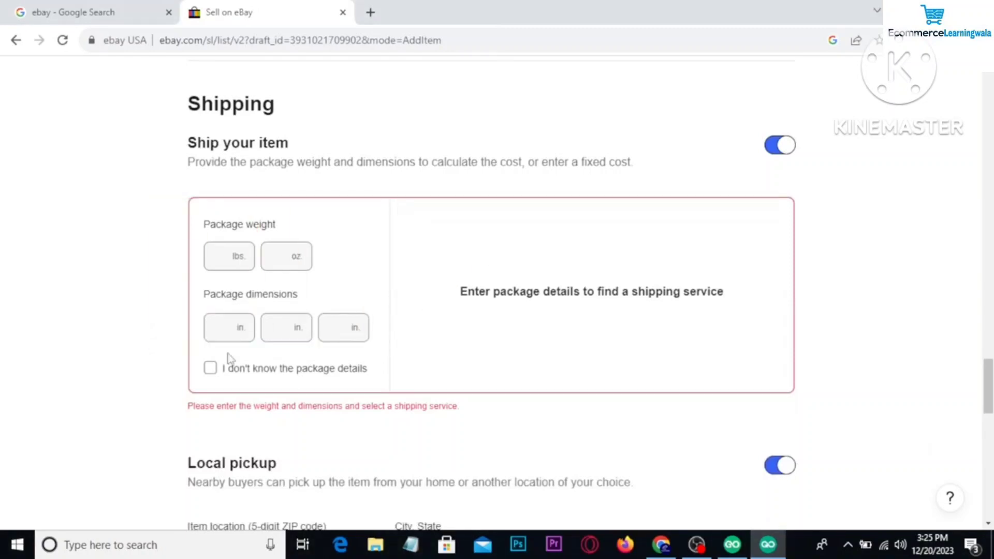
left_click(211, 369)
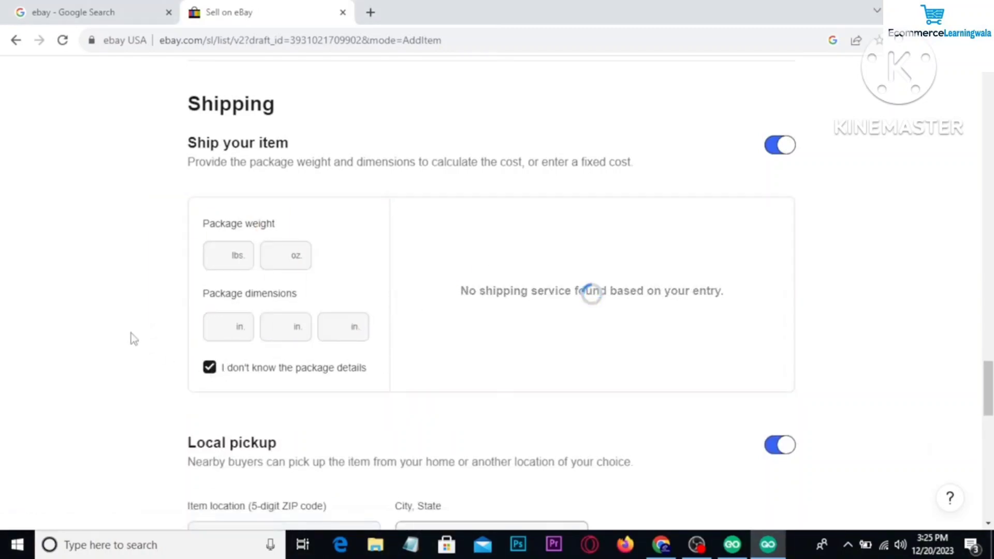
Enter the seller's city as the item location for local pickup.
scroll(129, 324, "down", 5)
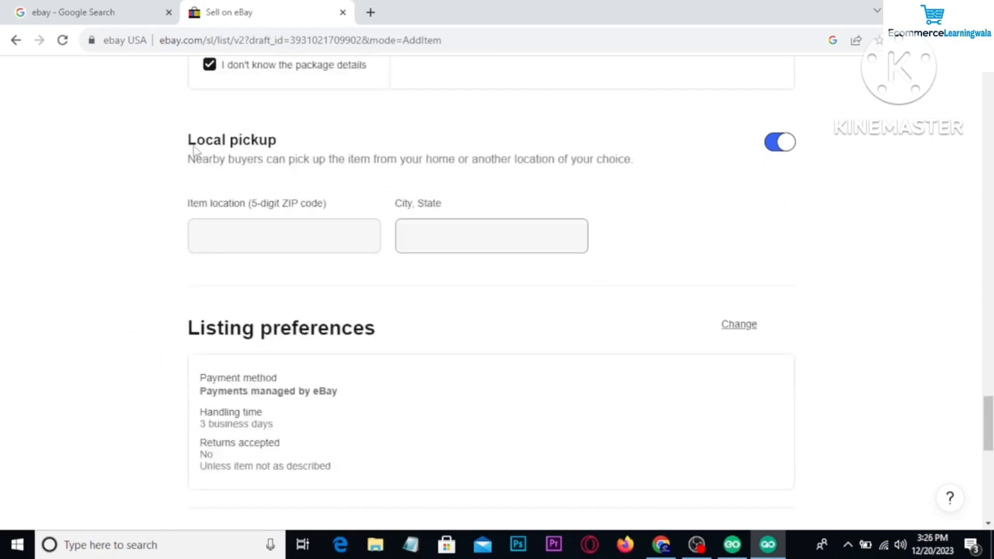
left_click(421, 235)
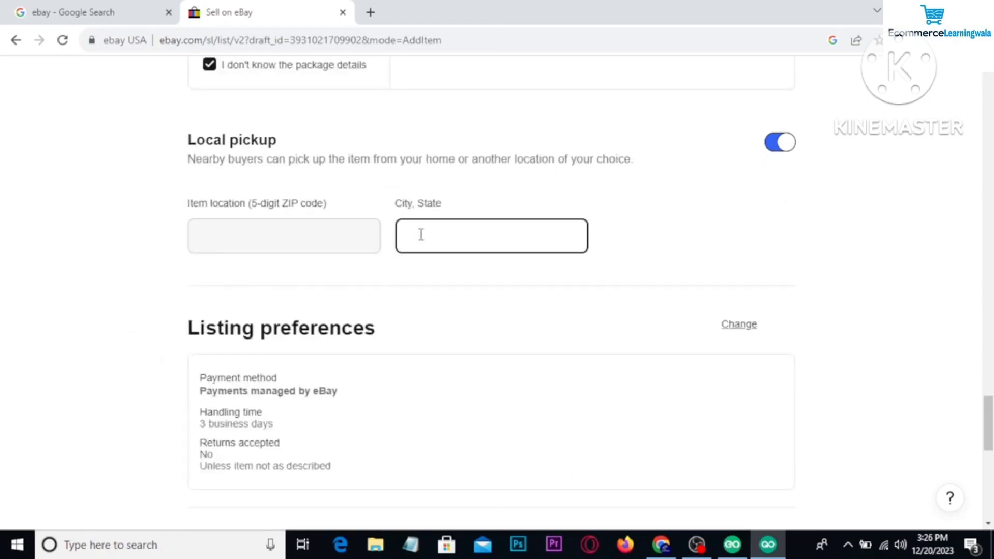
left_click(778, 237)
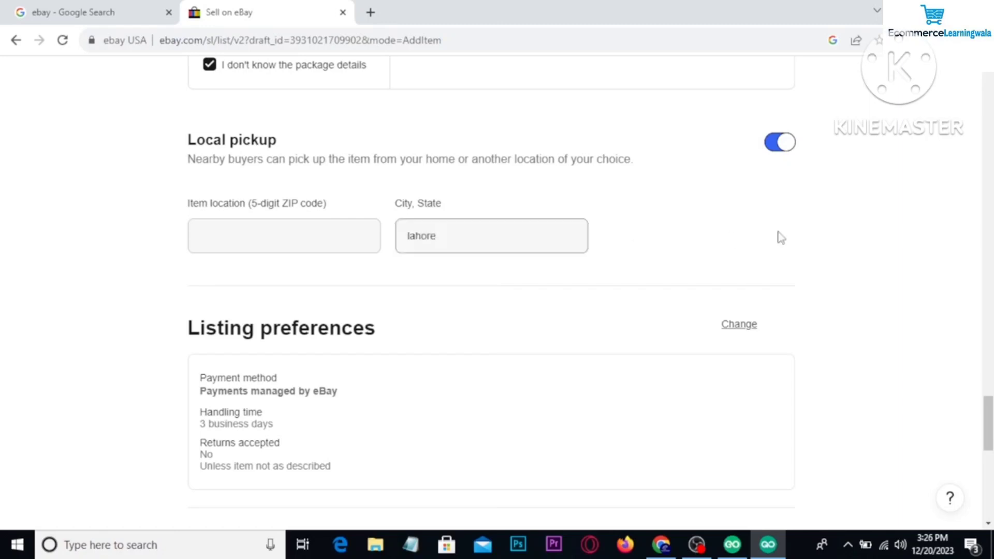
Highlight the listing preferences heading, handling time, returns setting and payment method label to review them.
scroll(777, 237, "down", 4)
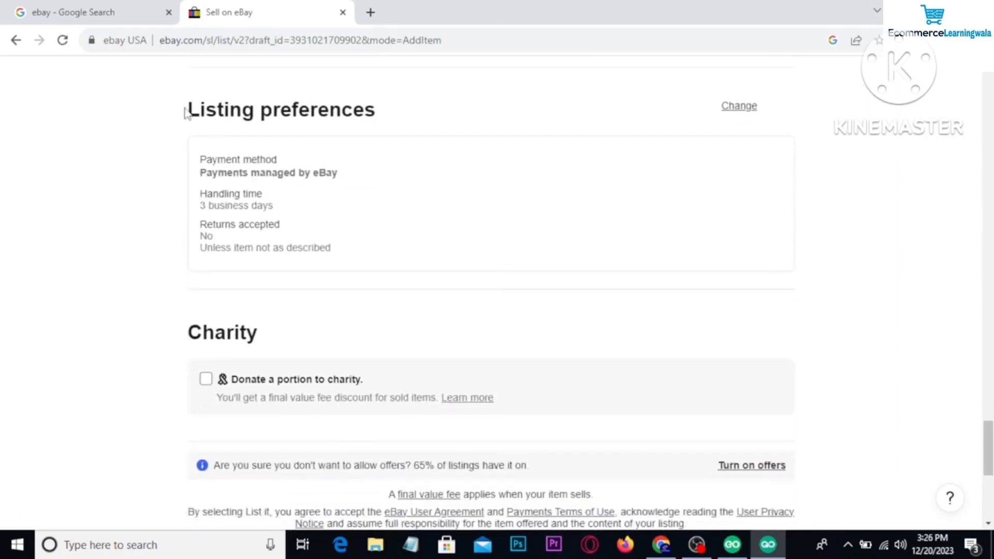
left_click_drag(187, 110, 380, 114)
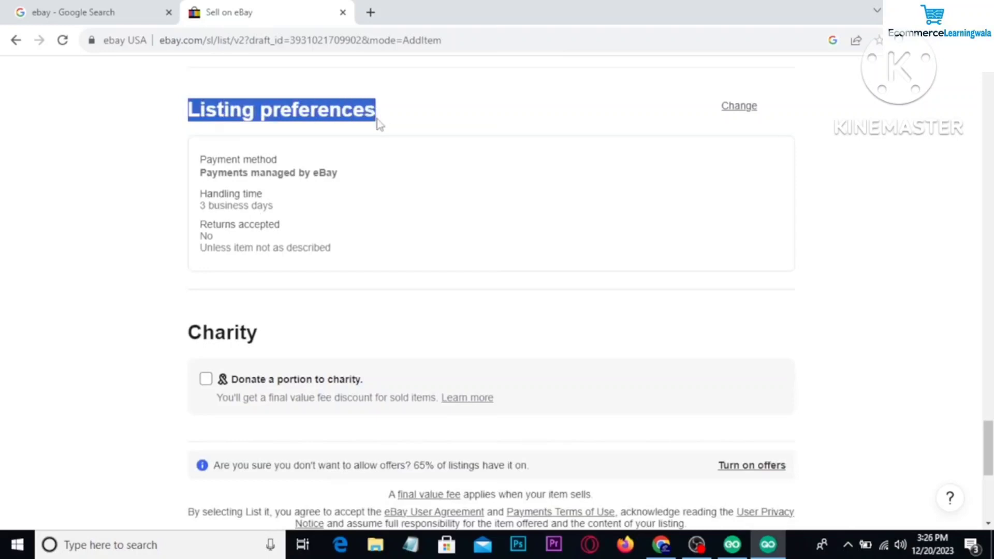
left_click_drag(200, 206, 280, 209)
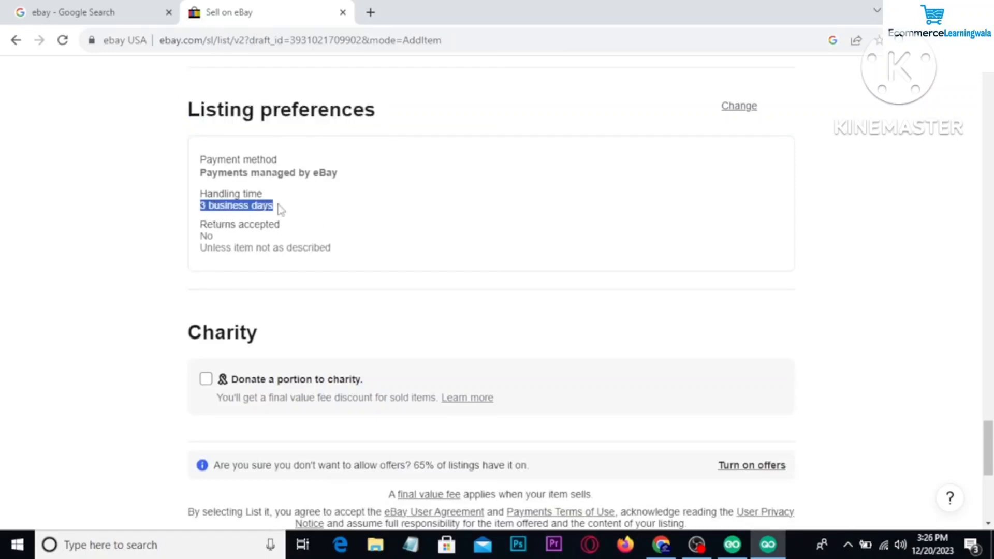
left_click_drag(198, 239, 256, 240)
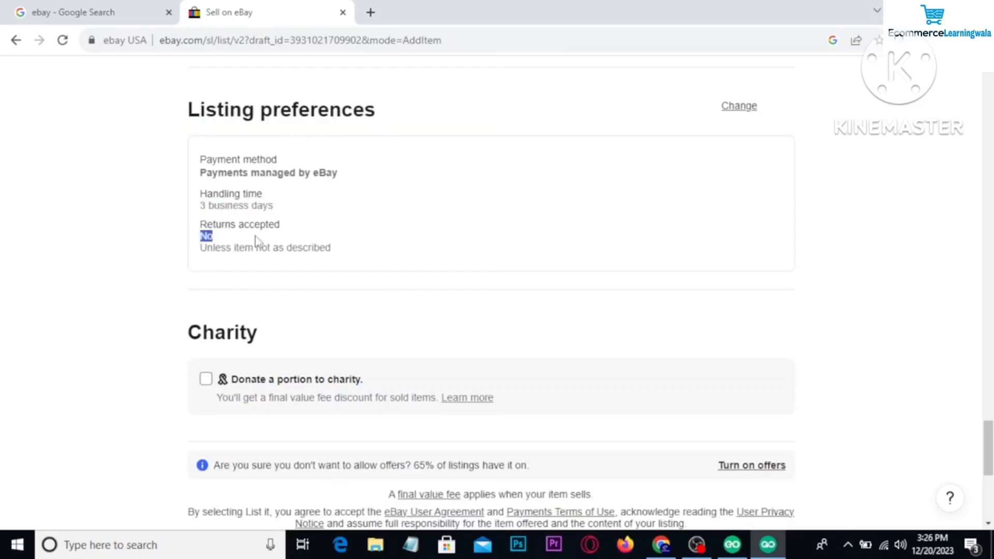
left_click_drag(199, 160, 285, 164)
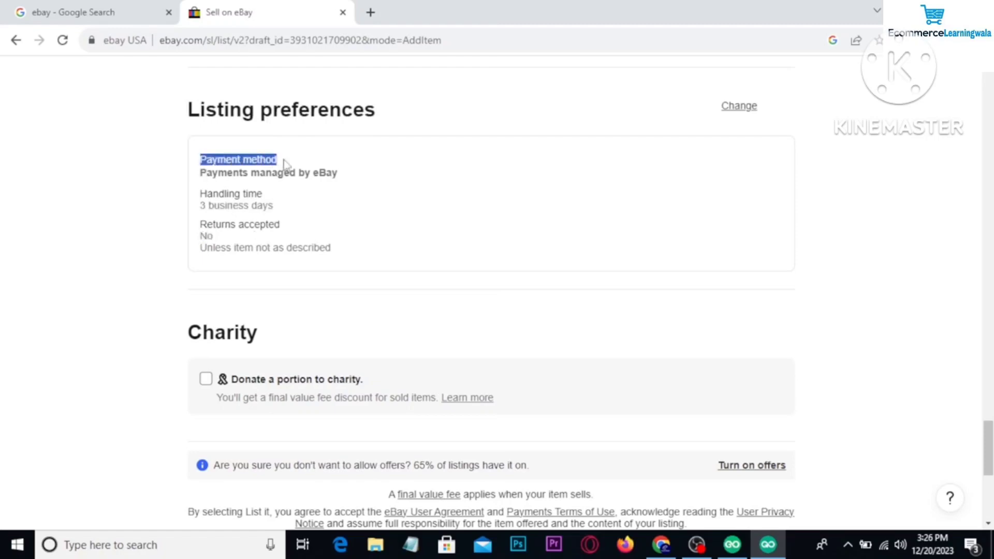
Set the item specifics to brand Unbranded, product line Faber-Castell Polychromos and color Blue.
left_click_drag(988, 447, 987, 98)
scroll(828, 279, "down", 5)
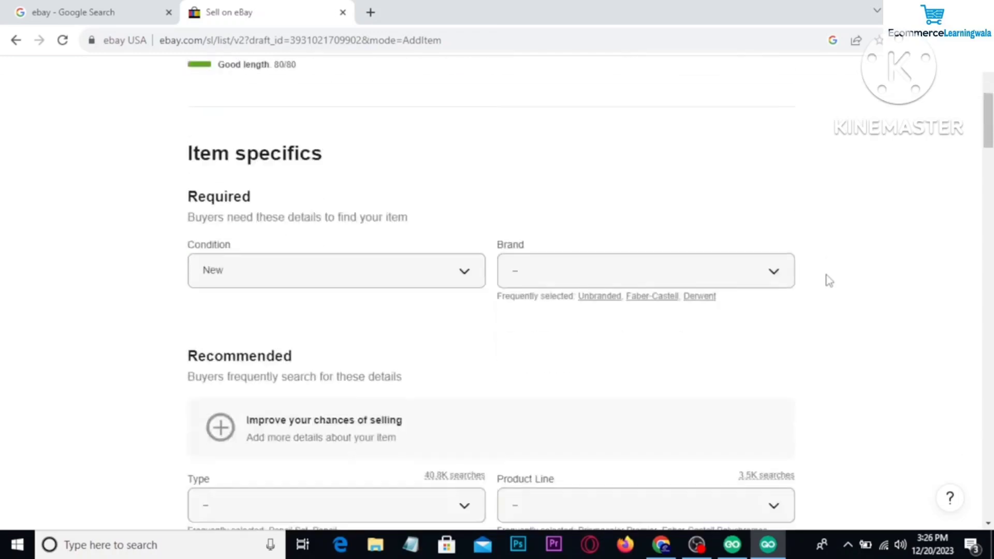
scroll(828, 279, "down", 1)
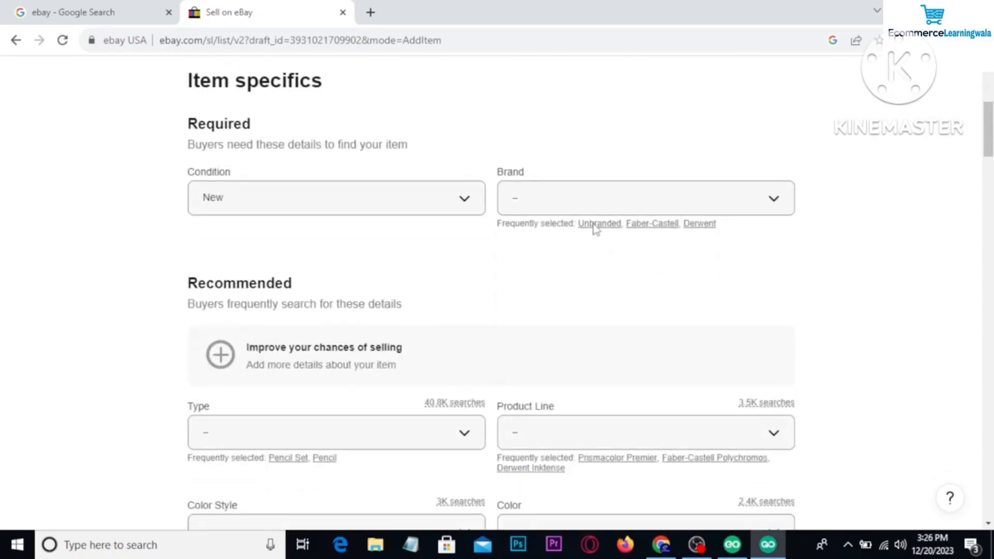
left_click(595, 224)
scroll(172, 259, "down", 4)
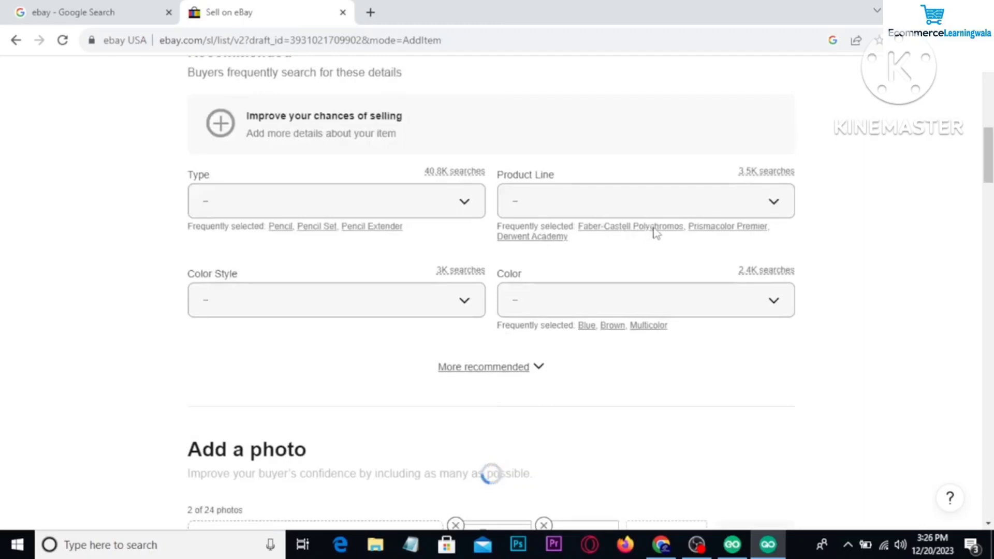
left_click(654, 228)
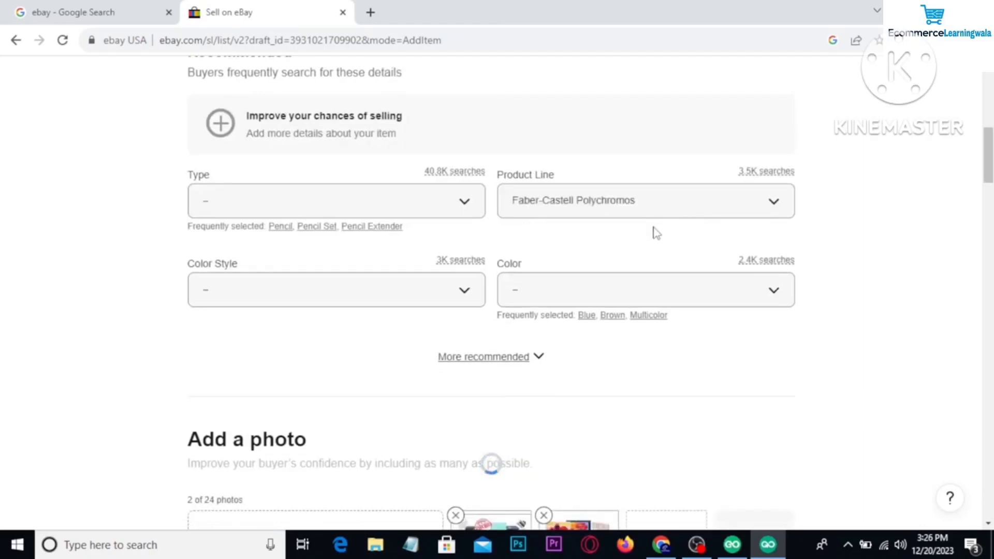
left_click(587, 315)
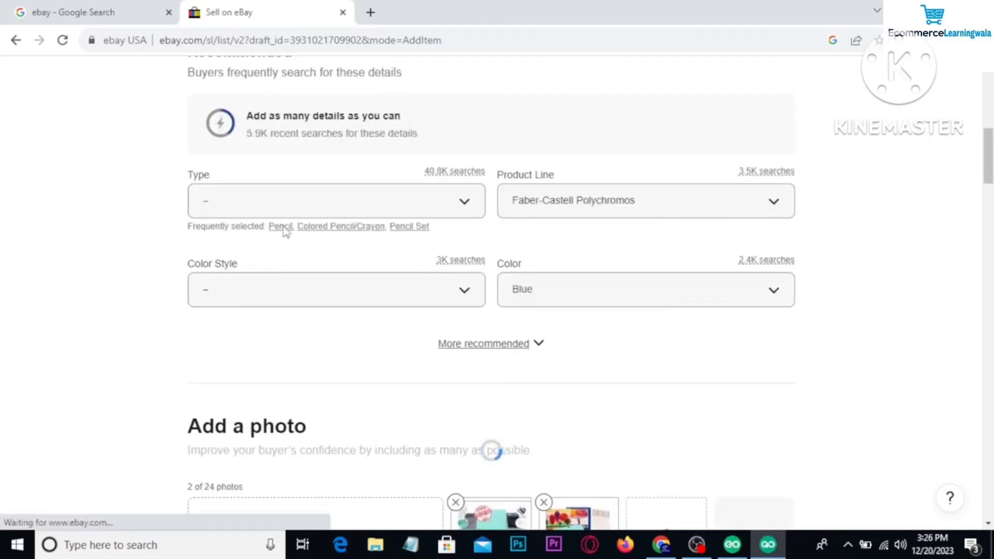
Expand the additional item specifics and set Handmade to No and the country of manufacture to China.
scroll(471, 208, "down", 3)
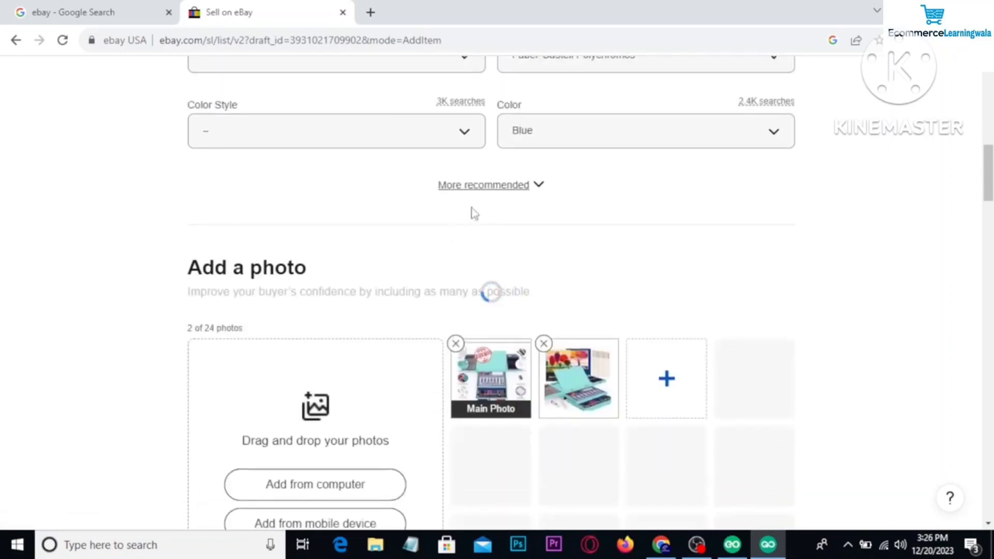
left_click(486, 186)
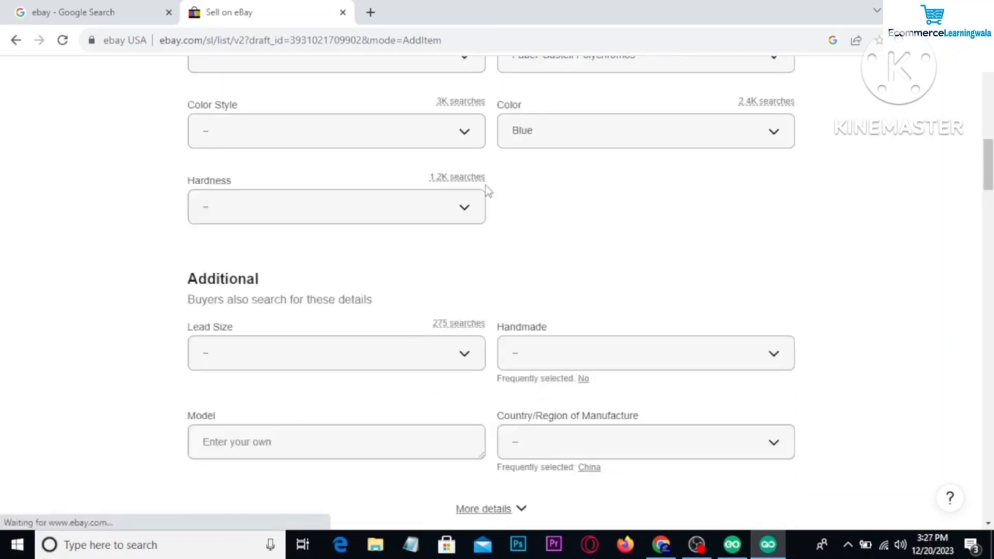
scroll(476, 242, "down", 3)
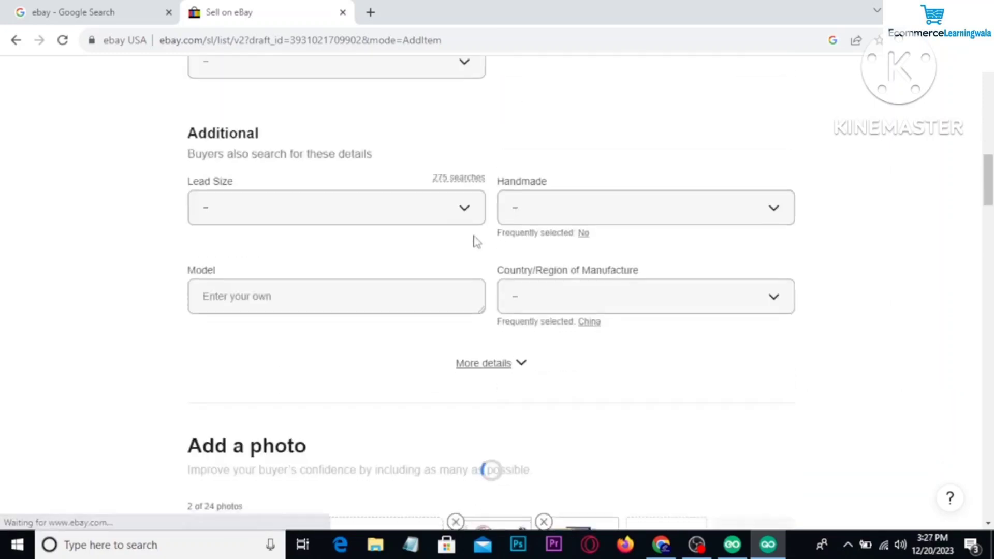
left_click(584, 234)
left_click(589, 309)
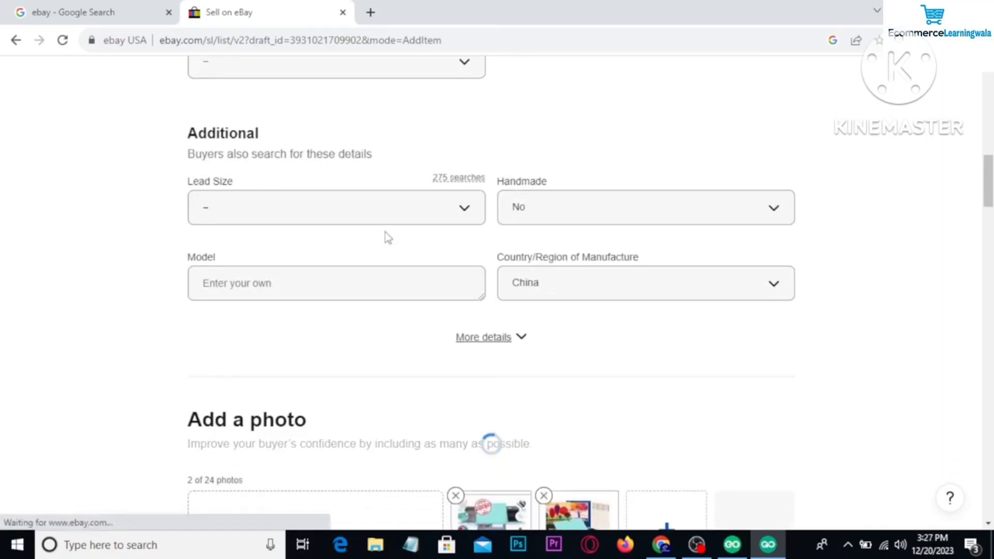
Submit the completed art kit listing for publication.
scroll(368, 330, "down", 15)
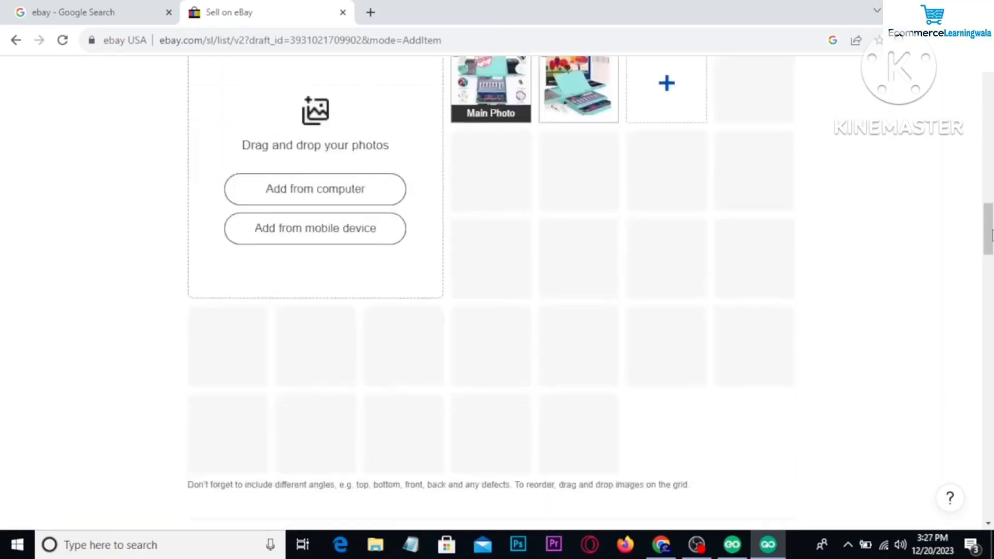
scroll(670, 288, "down", 15)
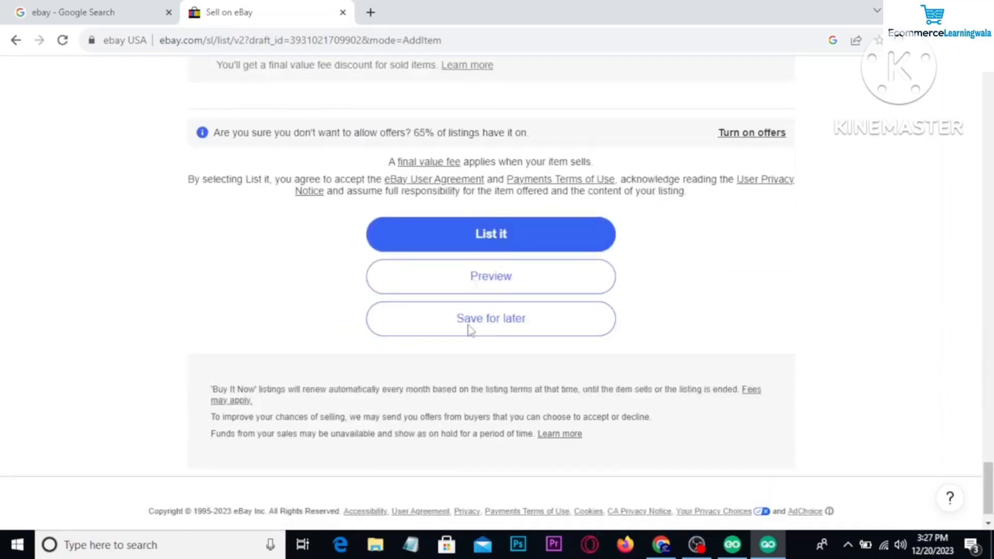
left_click(483, 232)
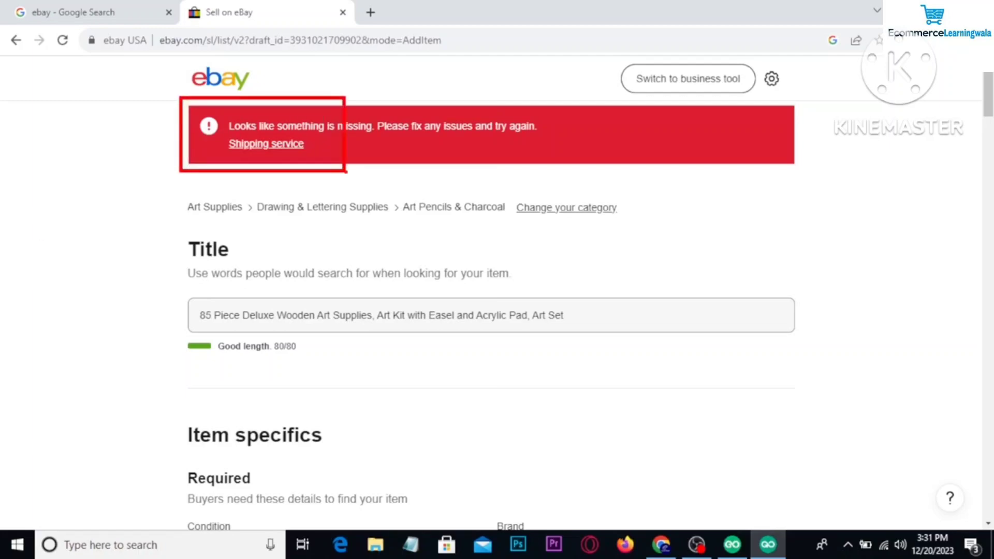
Open the shipping service selection in the listing's Ship your item section.
scroll(22, 266, "down", 10)
scroll(57, 268, "down", 15)
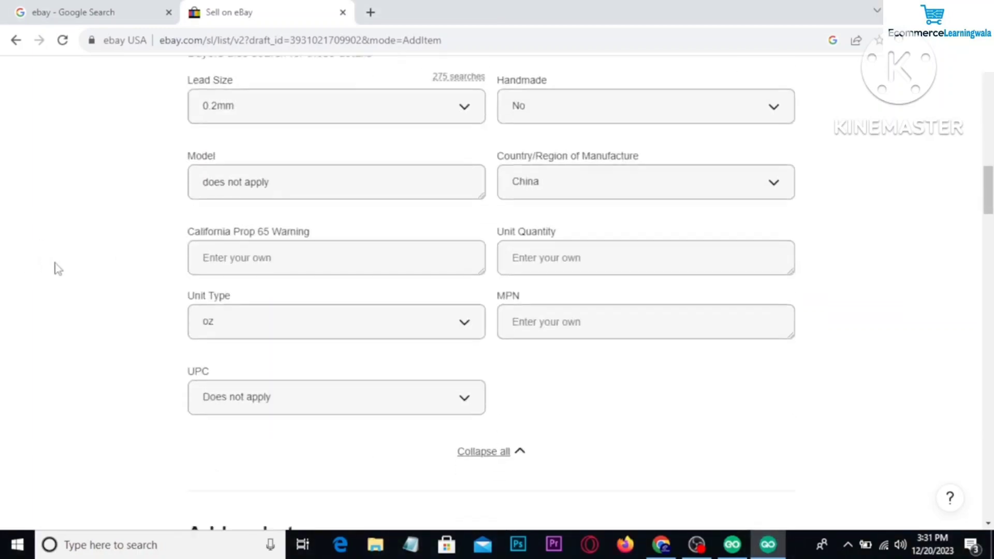
scroll(57, 270, "down", 15)
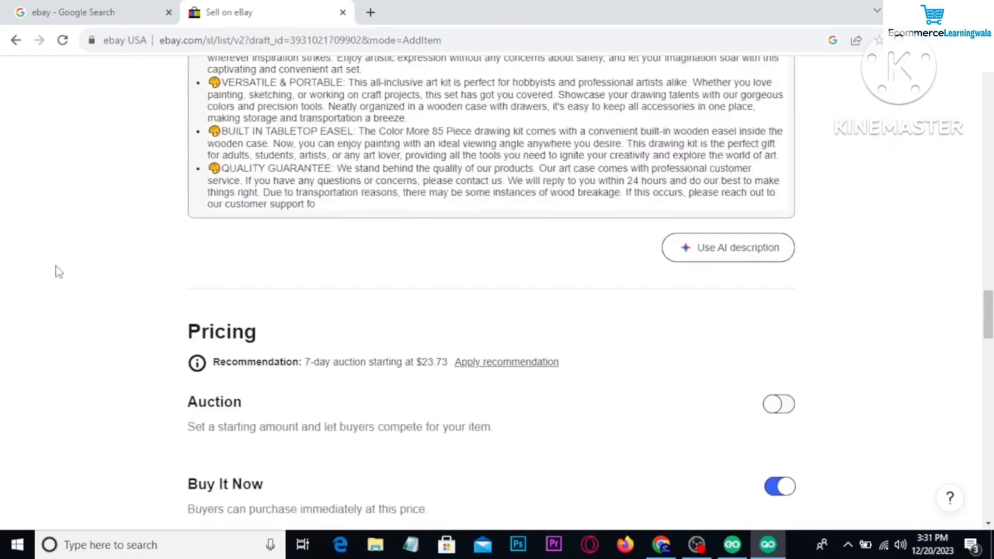
scroll(306, 230, "down", 4)
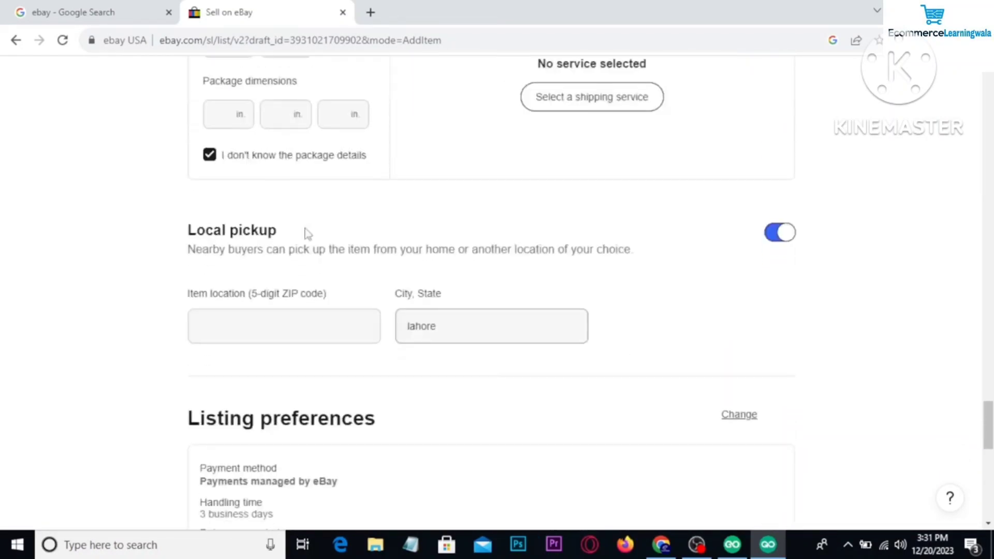
scroll(533, 222, "up", 3)
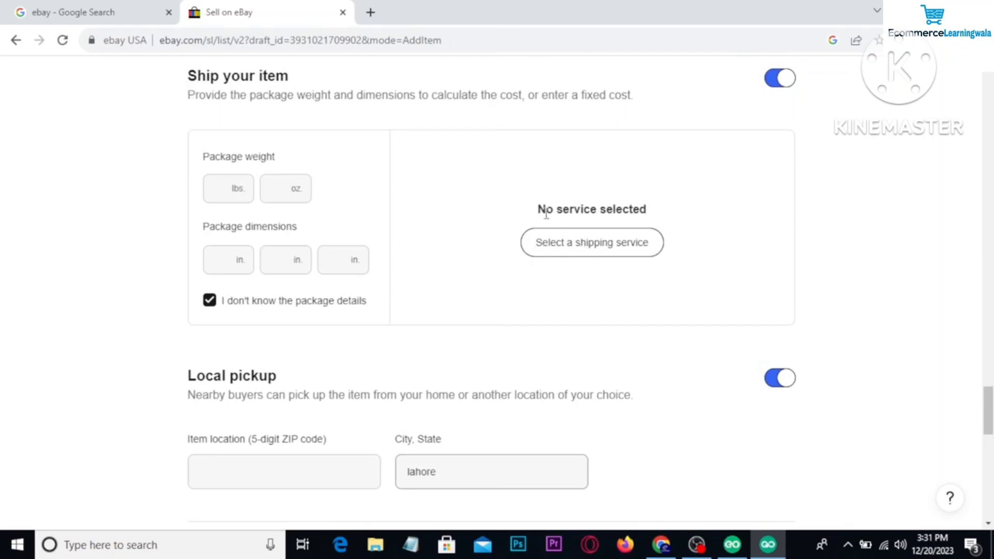
left_click(598, 252)
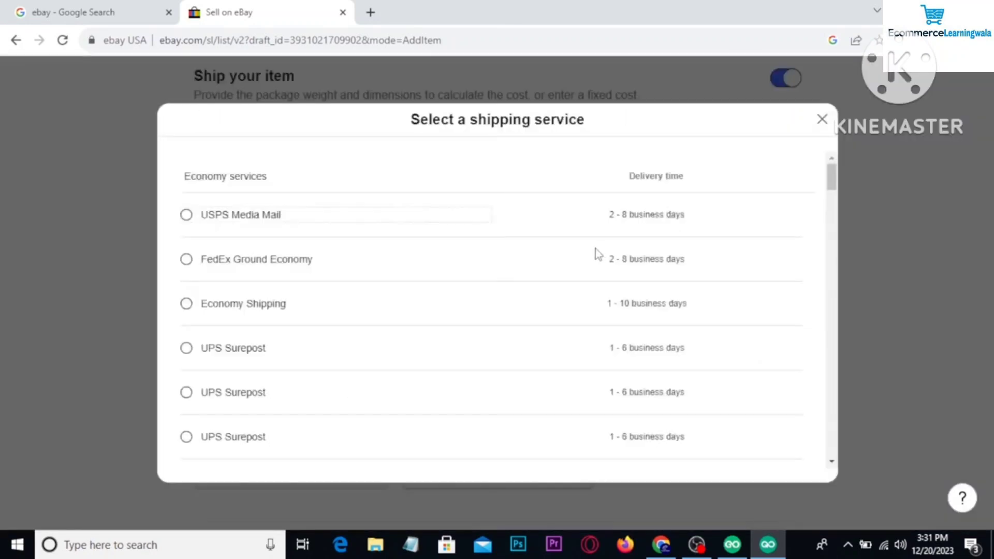
Choose Standard Shipping from outside US as the shipping service and offer buyers free shipping.
scroll(396, 320, "down", 6)
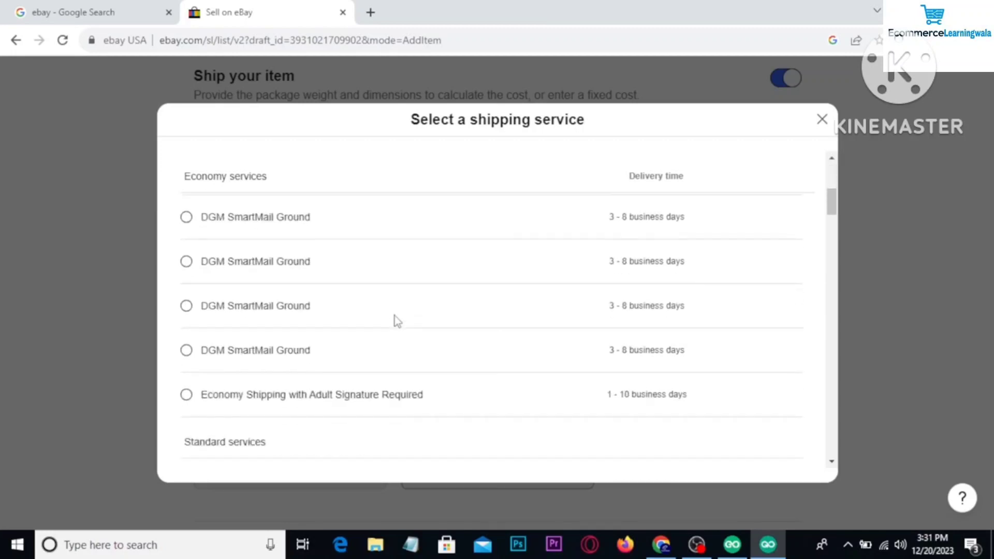
scroll(396, 320, "down", 10)
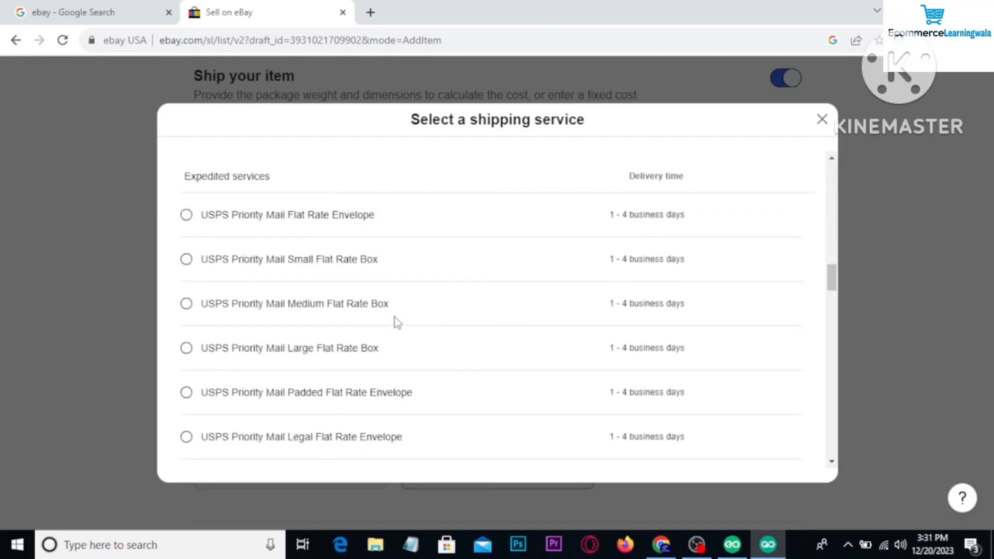
scroll(390, 318, "down", 5)
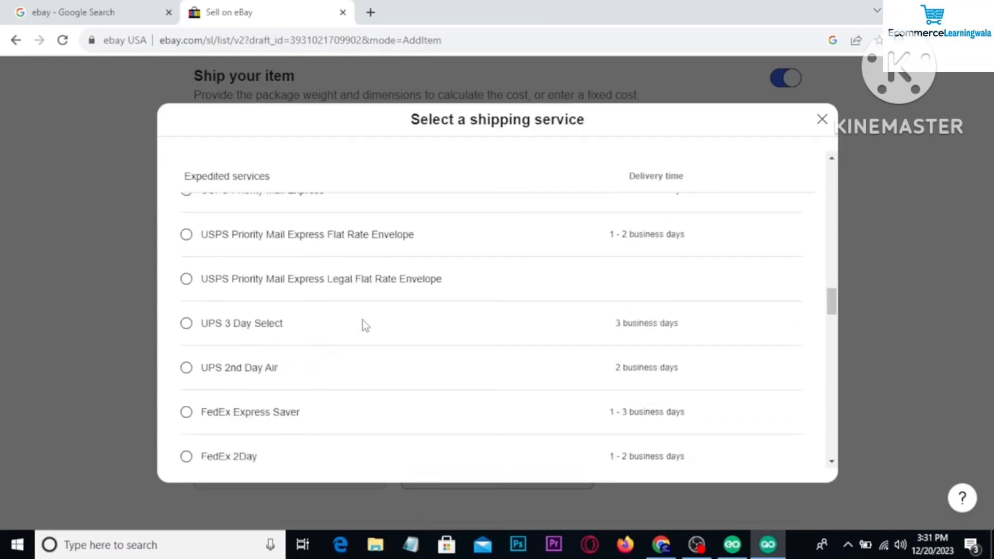
scroll(362, 319, "down", 12)
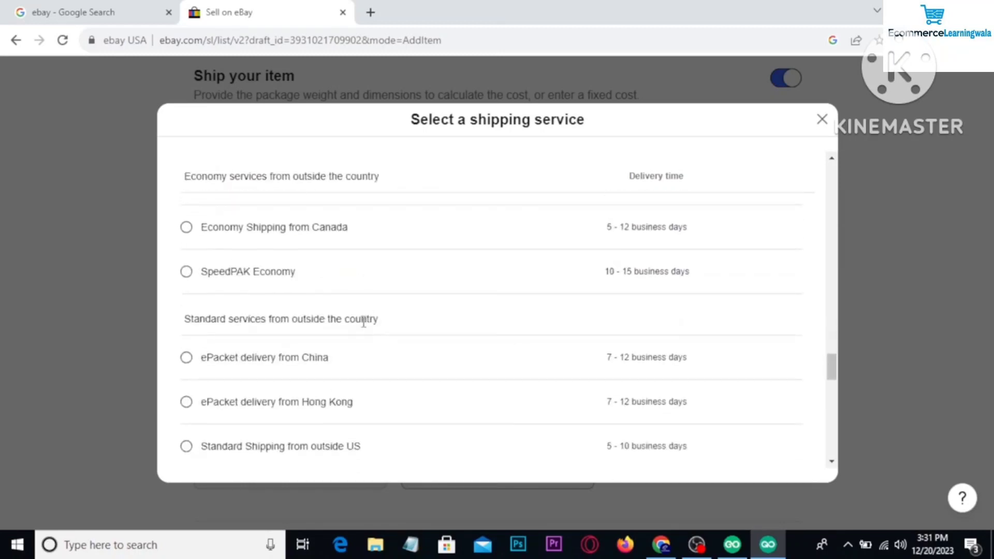
scroll(364, 325, "down", 3)
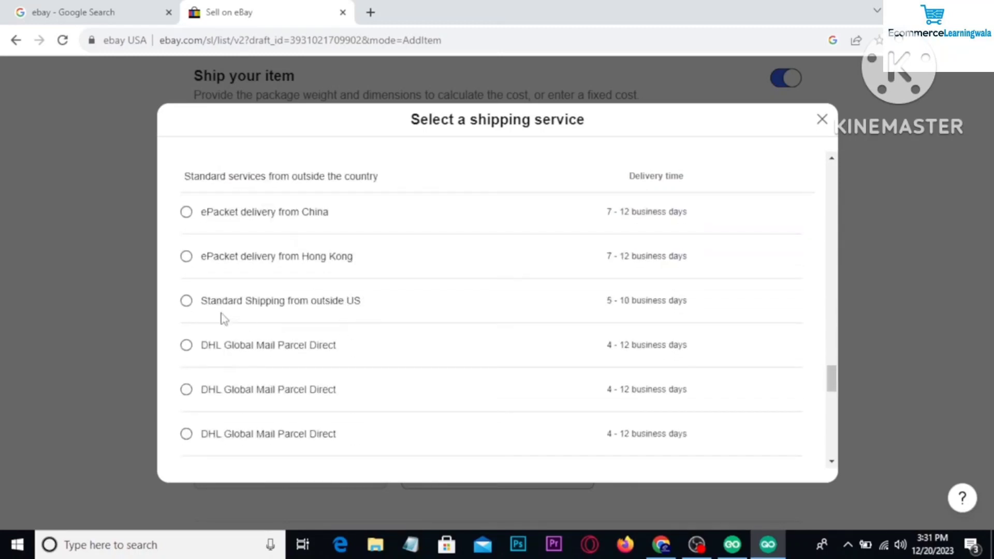
left_click(187, 301)
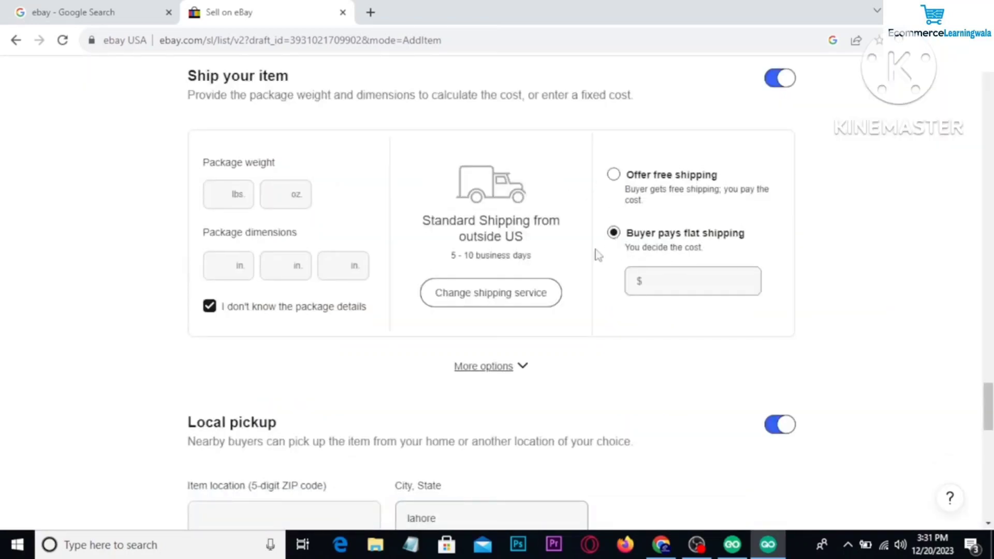
left_click(654, 284)
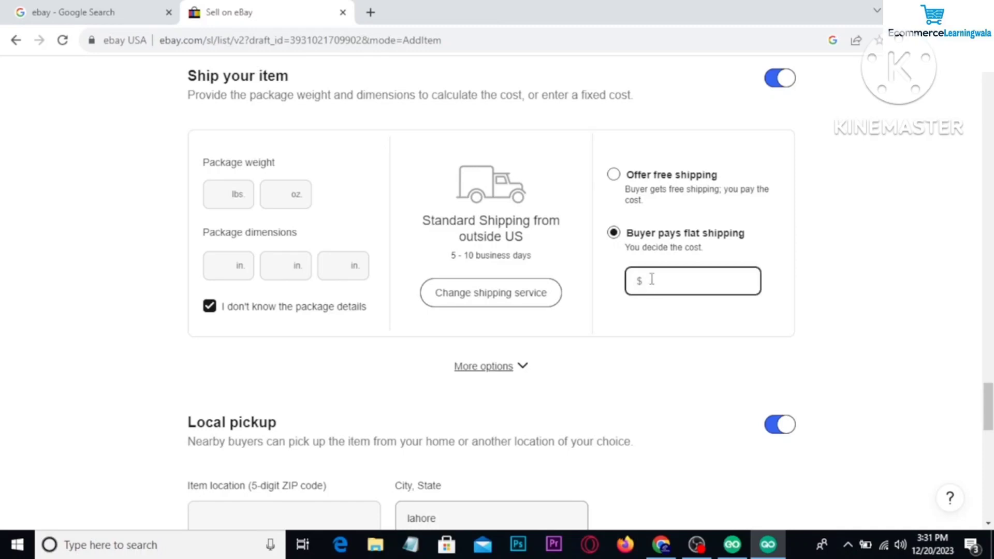
left_click(613, 174)
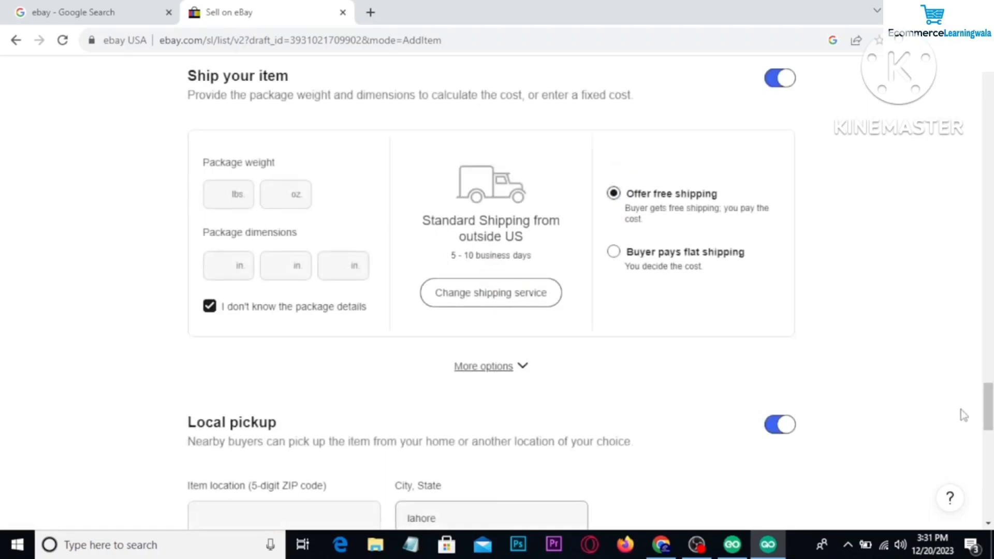
Switch the listing draft to the business tool and dismiss the new listing tool's welcome message.
left_click_drag(989, 413, 988, 104)
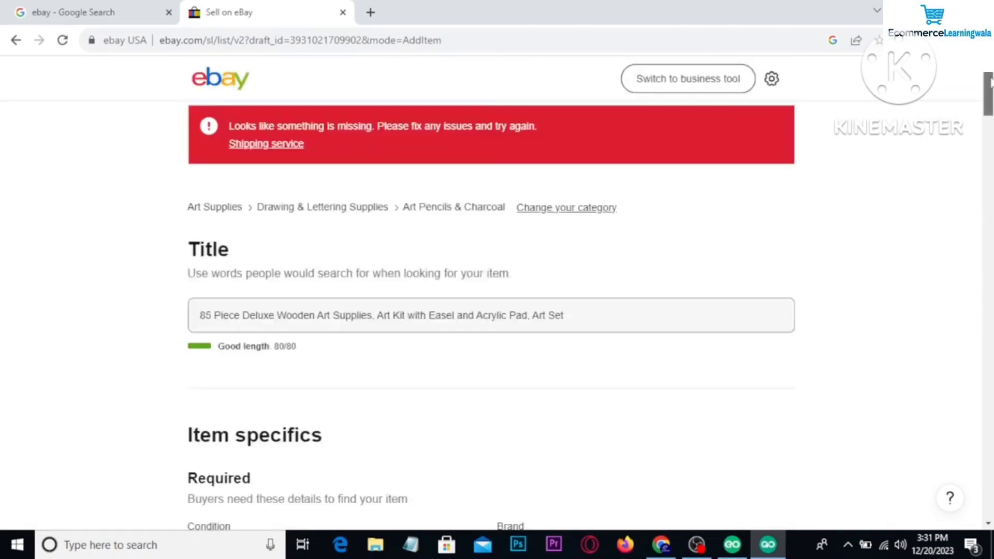
scroll(352, 330, "down", 4)
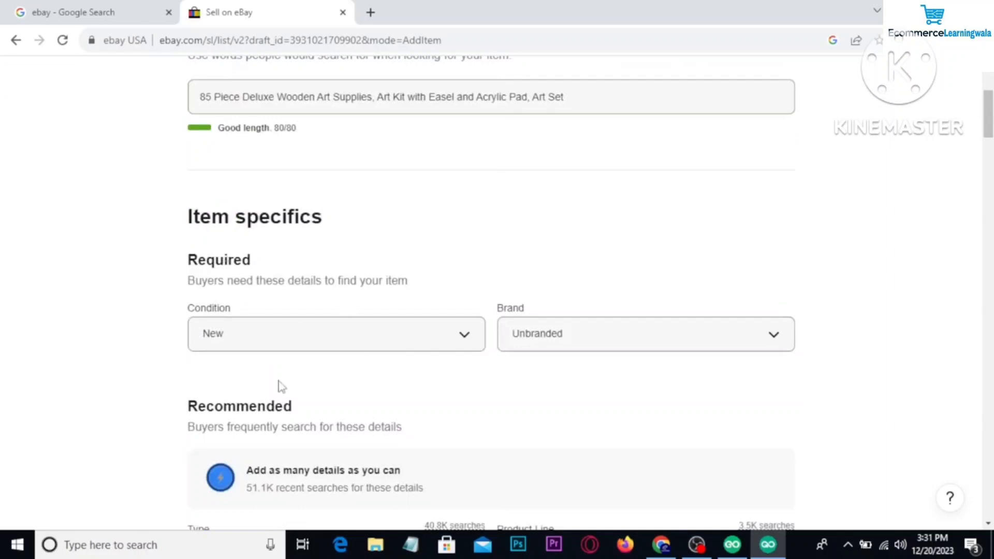
scroll(308, 317, "down", 3)
scroll(274, 331, "up", 6)
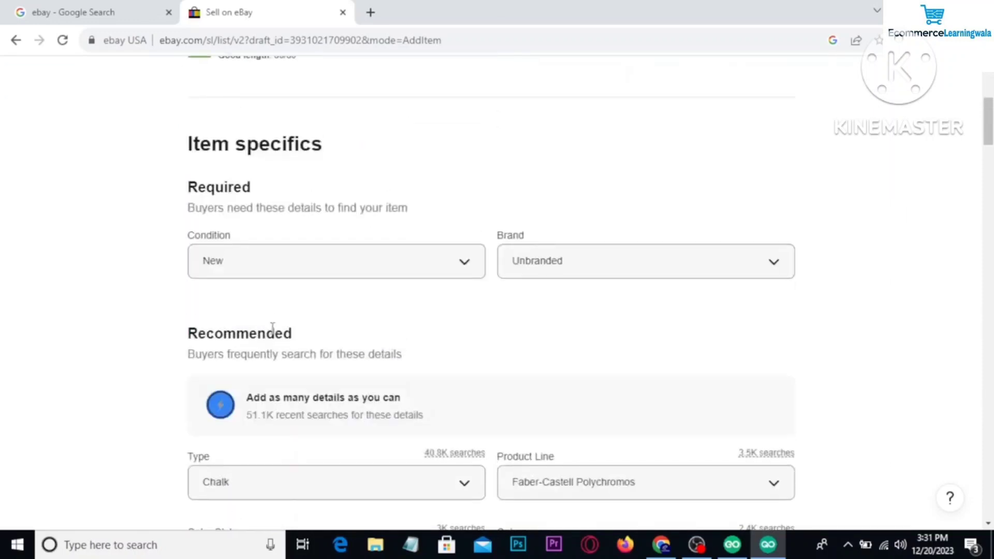
scroll(270, 329, "up", 3)
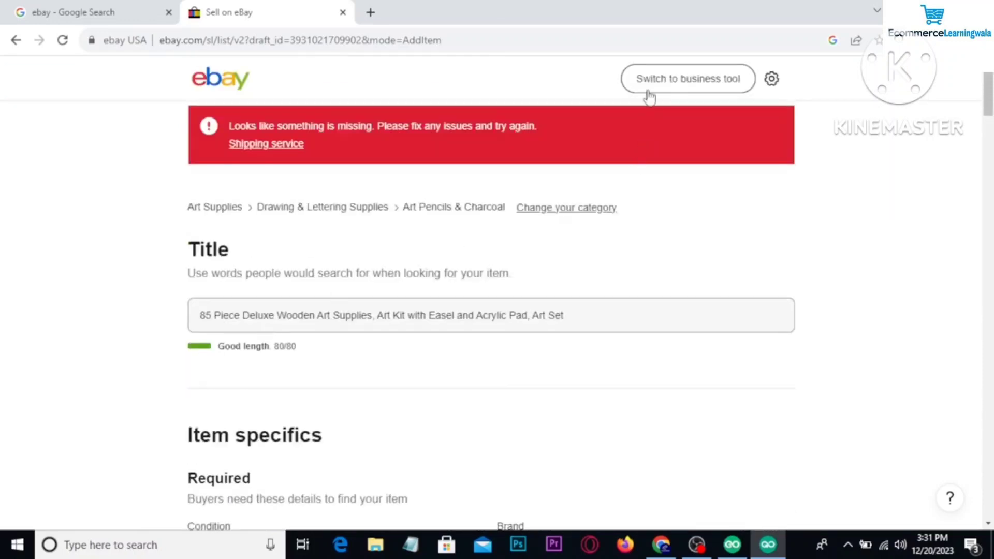
left_click(688, 83)
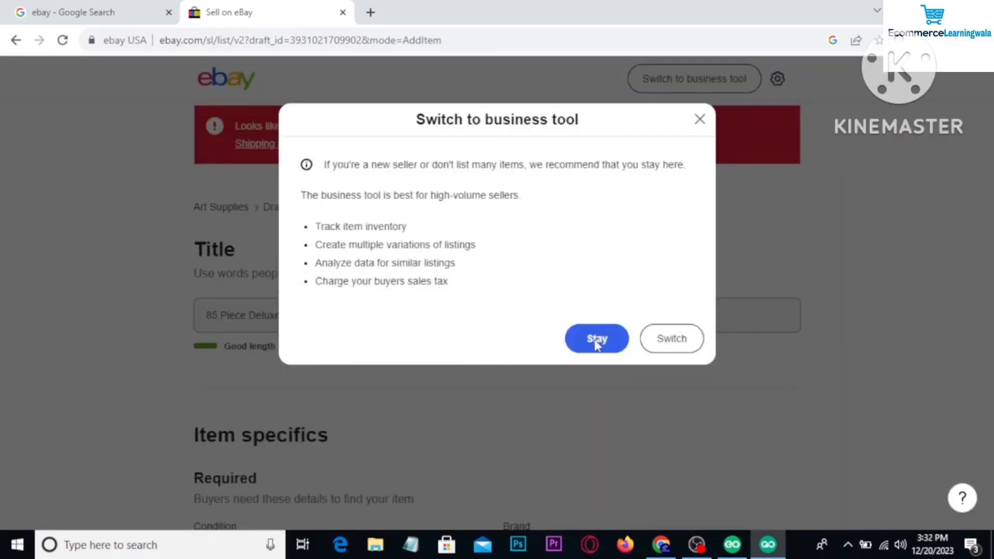
left_click(656, 341)
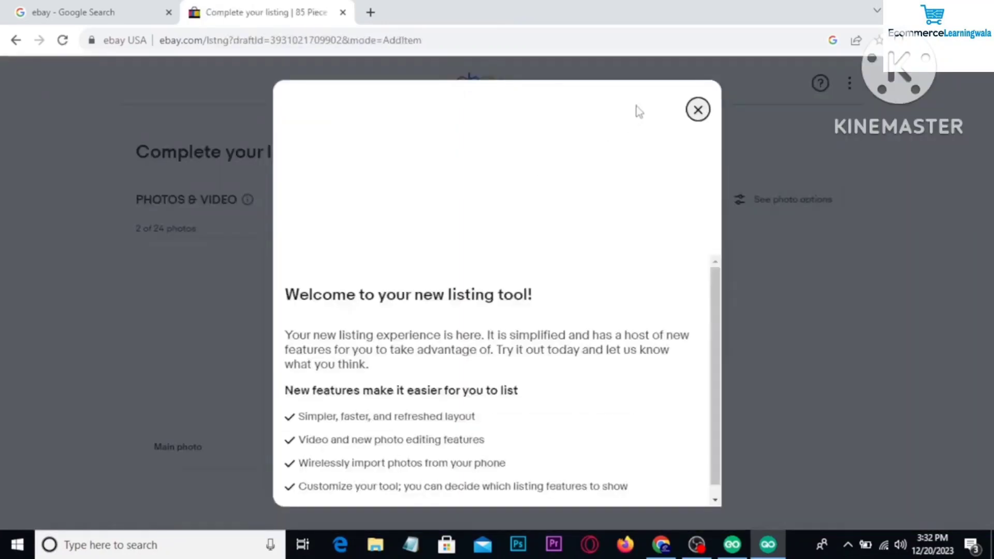
left_click(697, 109)
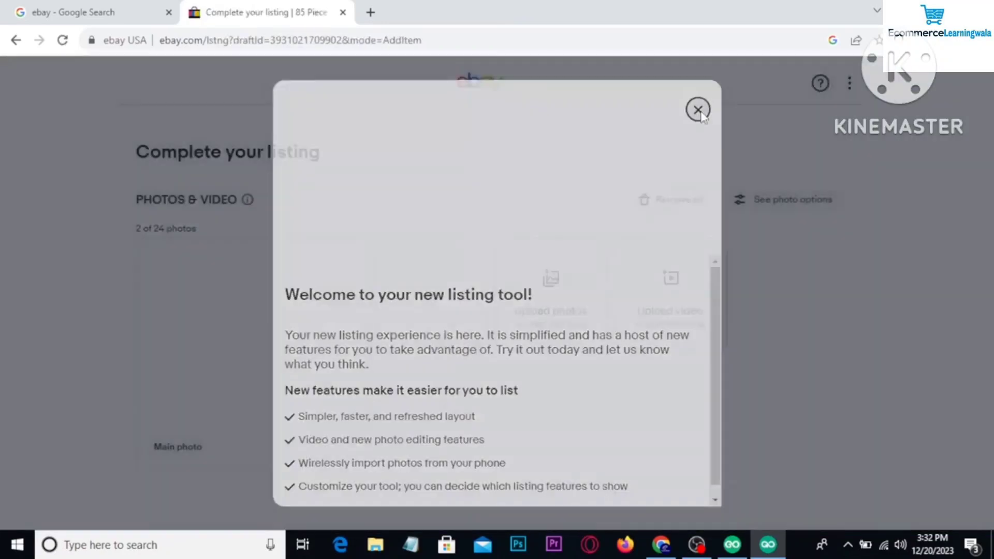
Review the art kit's title, item specifics, condition, description, pricing, shipping, promoted listing and preference settings in the business tool.
scroll(455, 255, "down", 15)
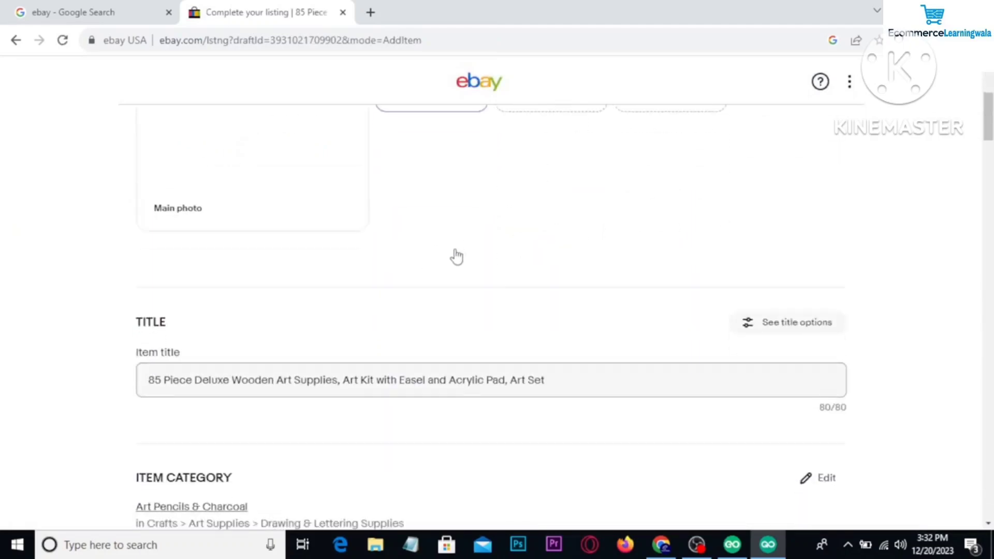
scroll(457, 255, "down", 8)
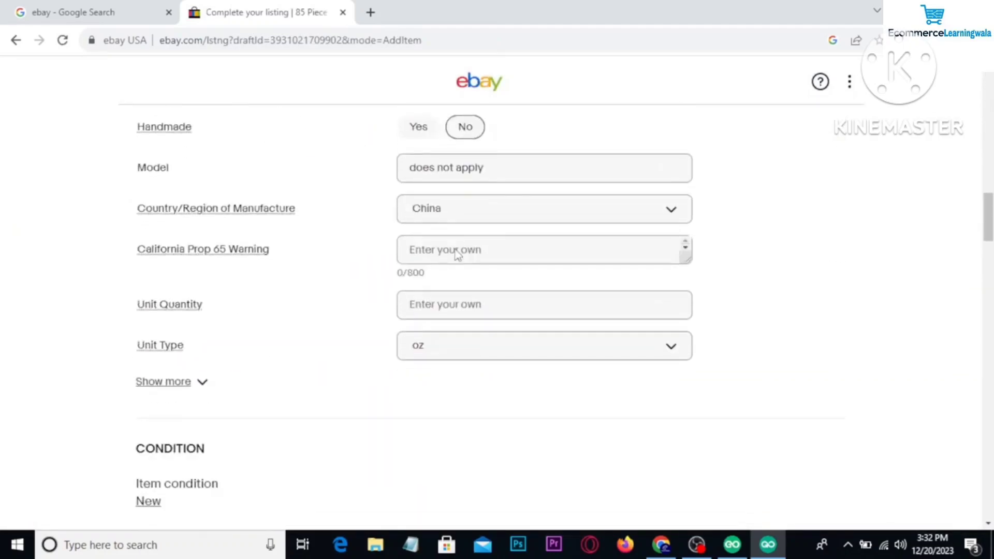
scroll(377, 301, "down", 4)
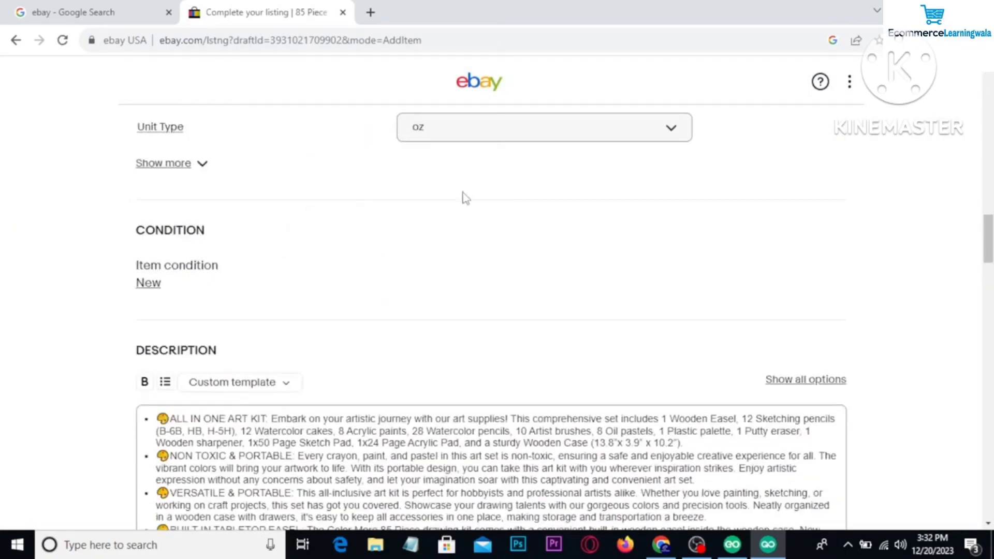
scroll(414, 243, "down", 4)
scroll(413, 320, "down", 4)
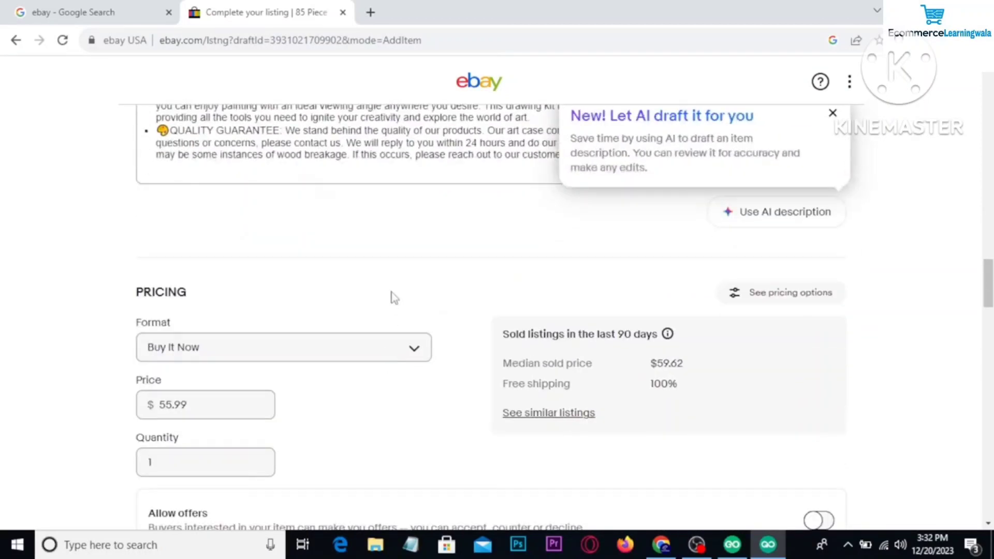
scroll(397, 288, "down", 15)
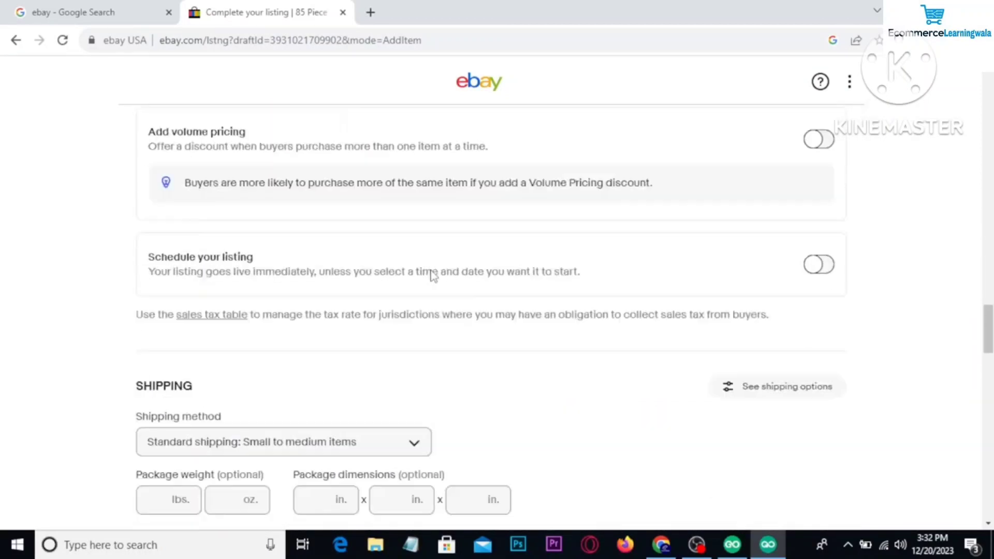
scroll(434, 275, "down", 15)
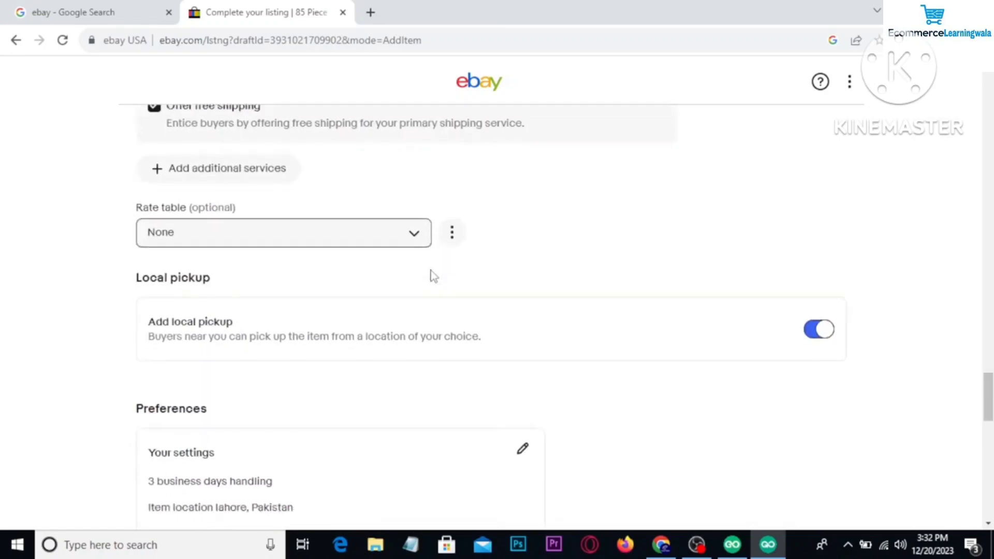
scroll(433, 275, "down", 5)
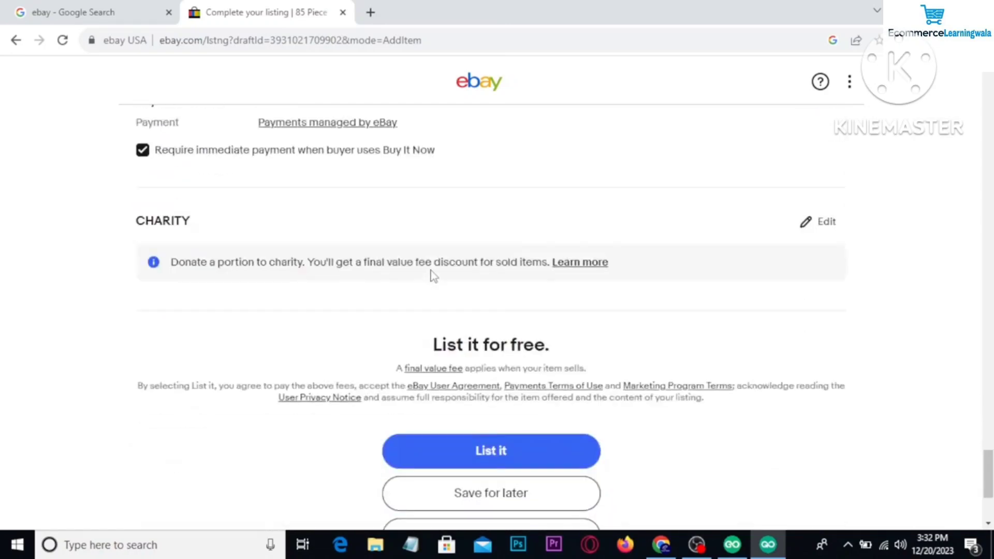
scroll(433, 275, "up", 5)
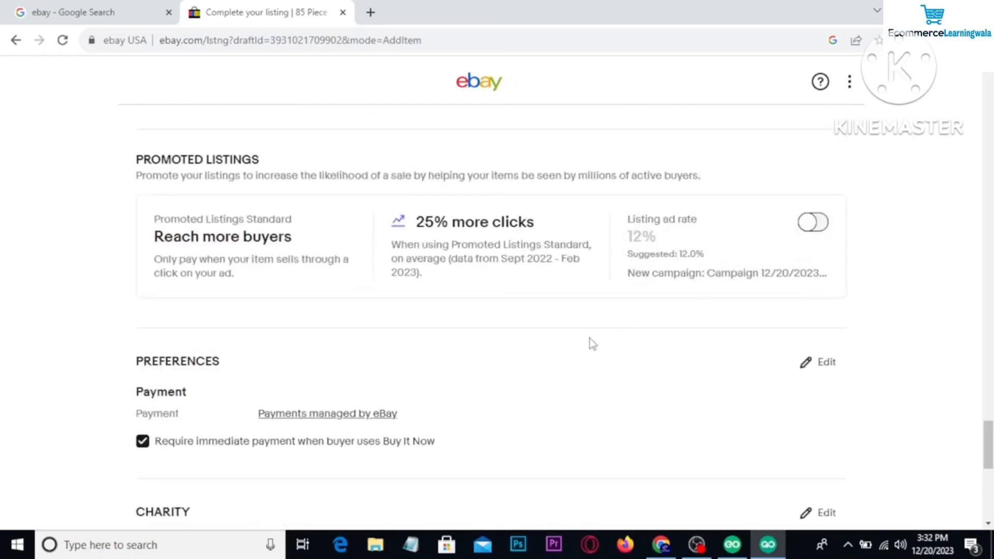
scroll(593, 344, "up", 4)
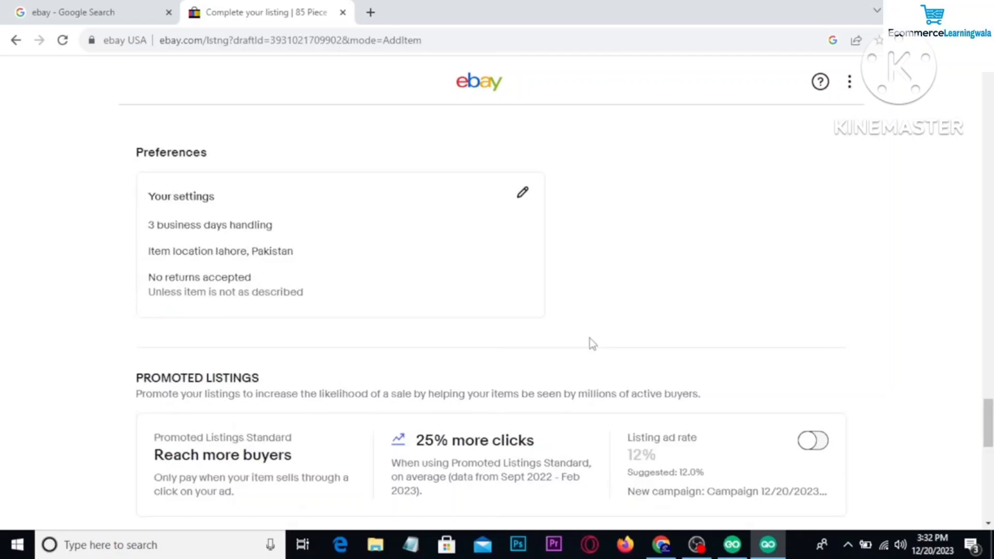
Submit the art kit listing from the business tool and start the selling account setup.
scroll(592, 344, "down", 10)
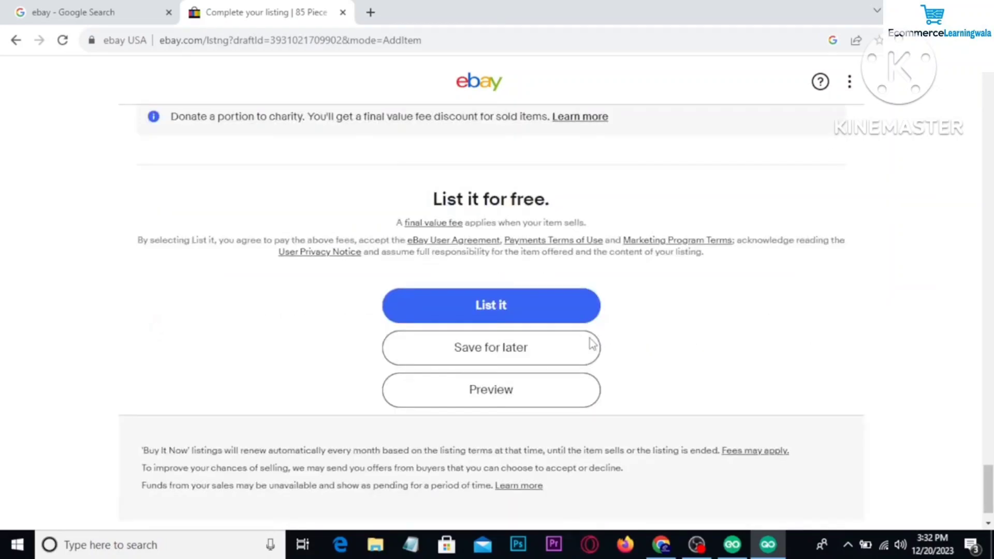
left_click(481, 312)
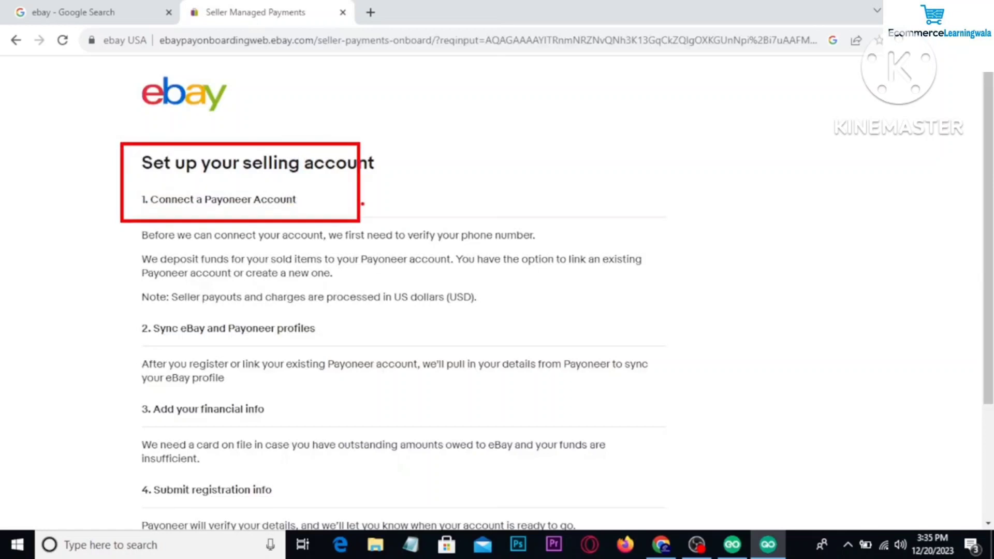
scroll(390, 214, "down", 3)
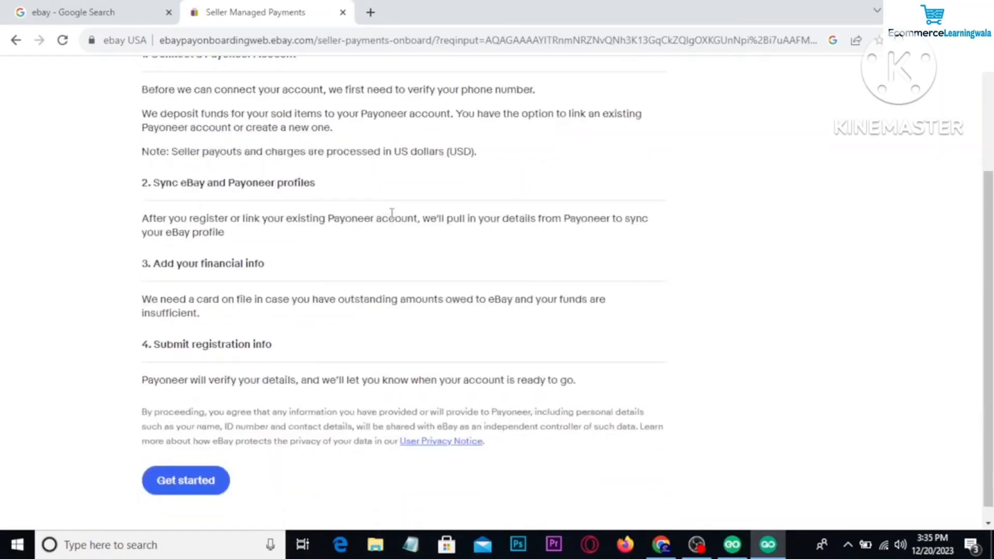
left_click(168, 469)
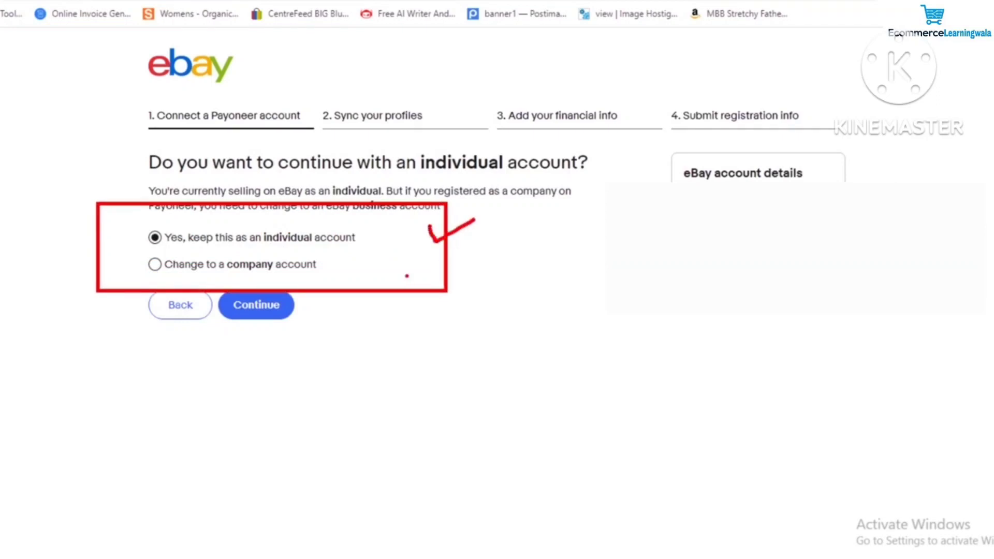
Keep the seller account as individual and choose to sign in to an existing Payoneer account.
left_click(260, 309)
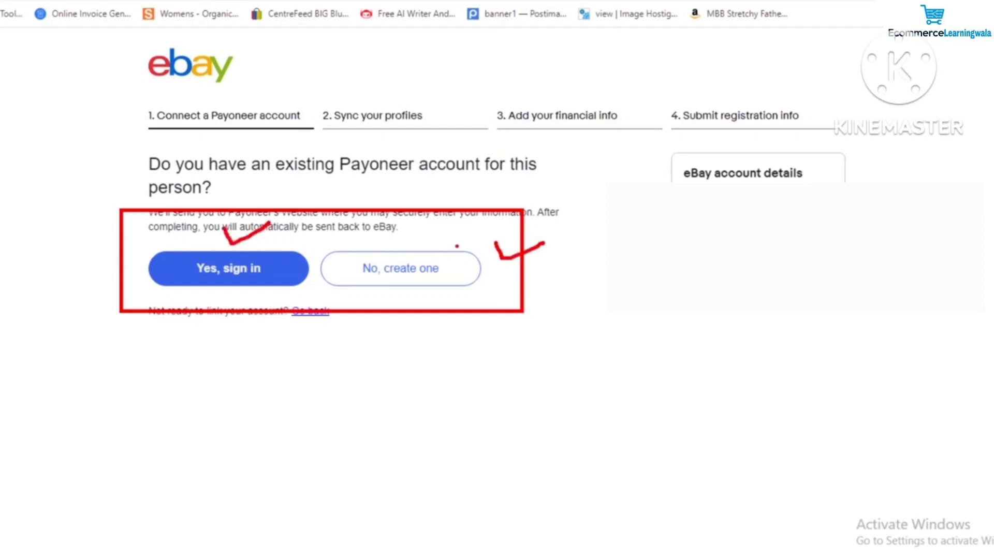
left_click(219, 269)
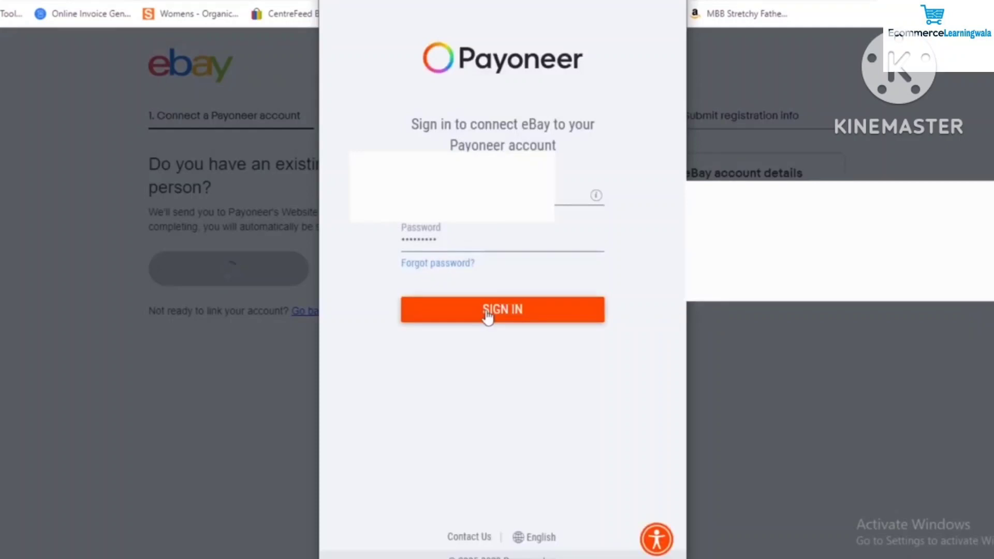
Sign in to Payoneer, agreeing to its use for eBay selling costs, and submit the synced profile and selling-costs card details.
left_click(487, 310)
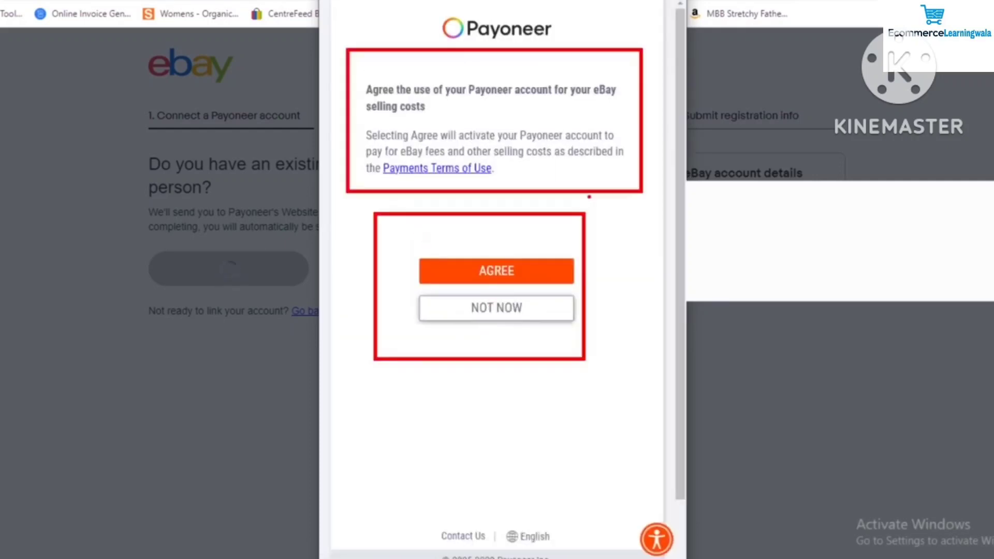
left_click(489, 277)
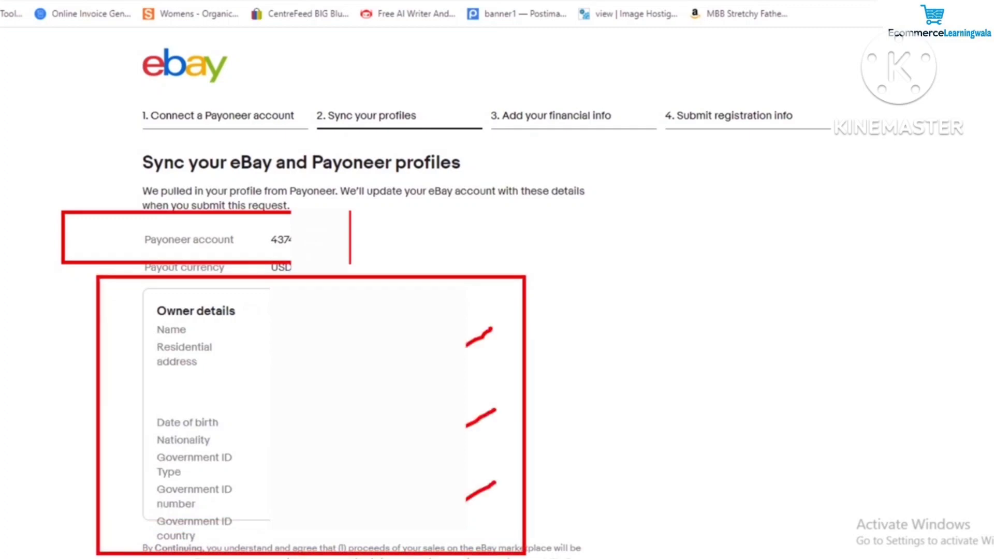
scroll(250, 322, "down", 4)
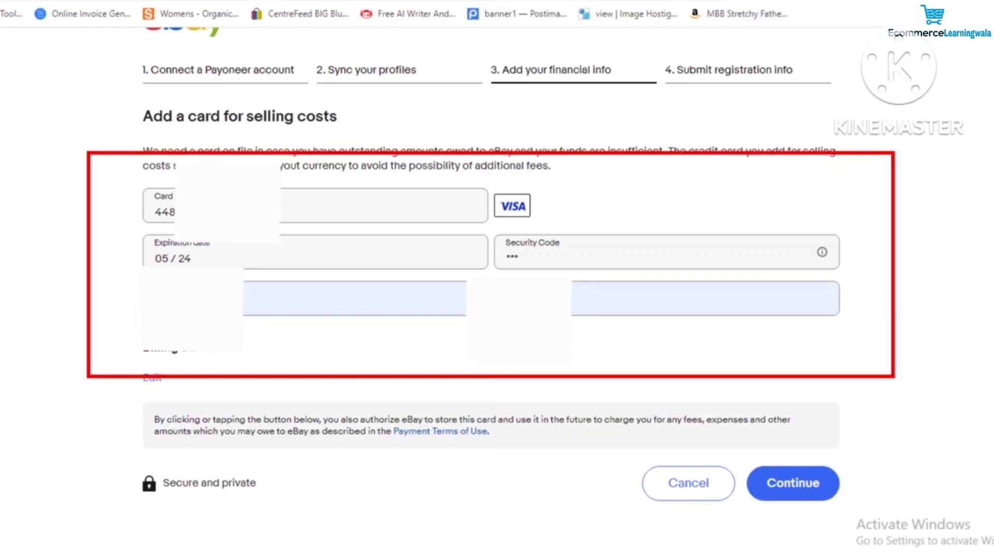
left_click(792, 485)
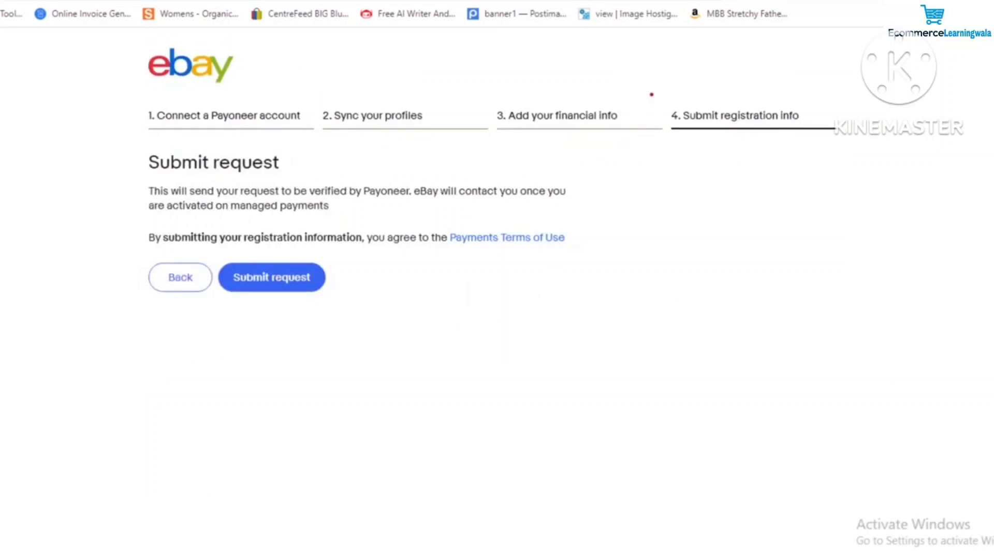
left_click_drag(654, 87, 835, 168)
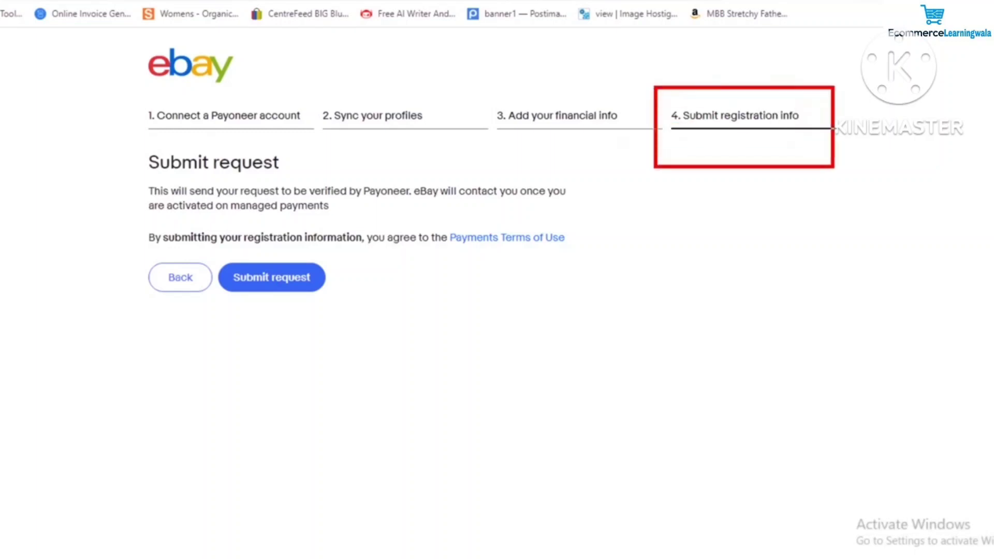
mouse_move(817, 103)
left_mouse_down()
mouse_move(824, 113)
mouse_move(858, 99)
left_mouse_up()
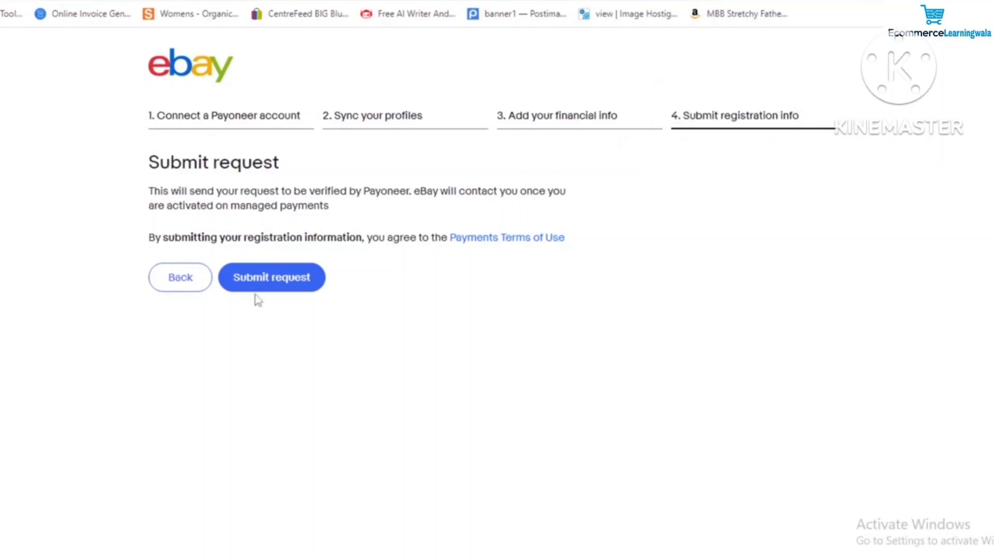
left_click_drag(129, 249, 183, 263)
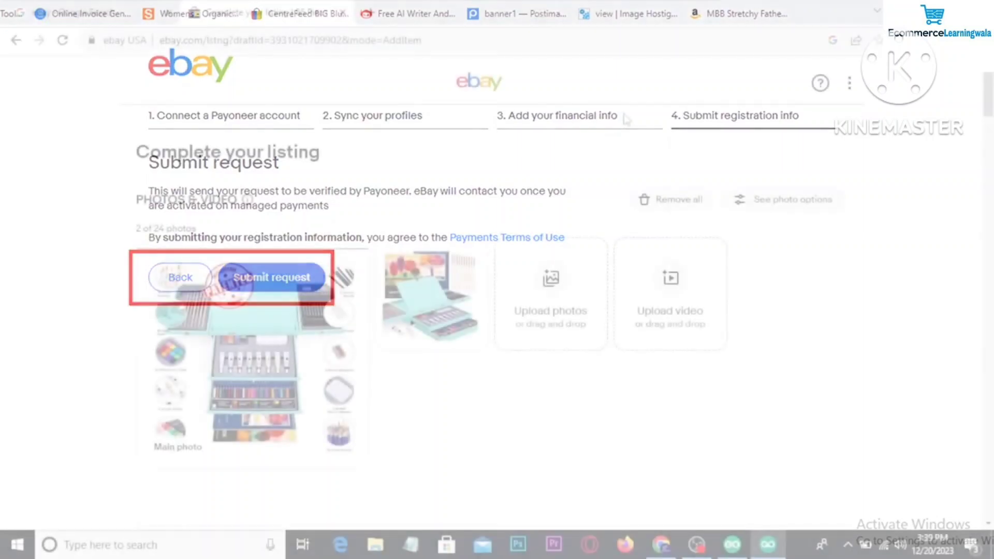
left_click_drag(392, 117, 643, 234)
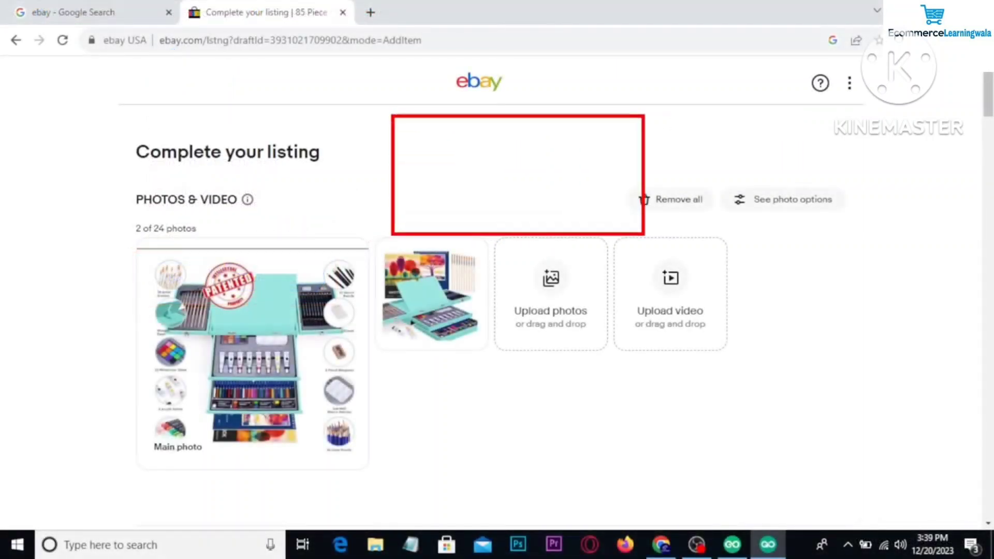
left_click_drag(414, 135, 475, 190)
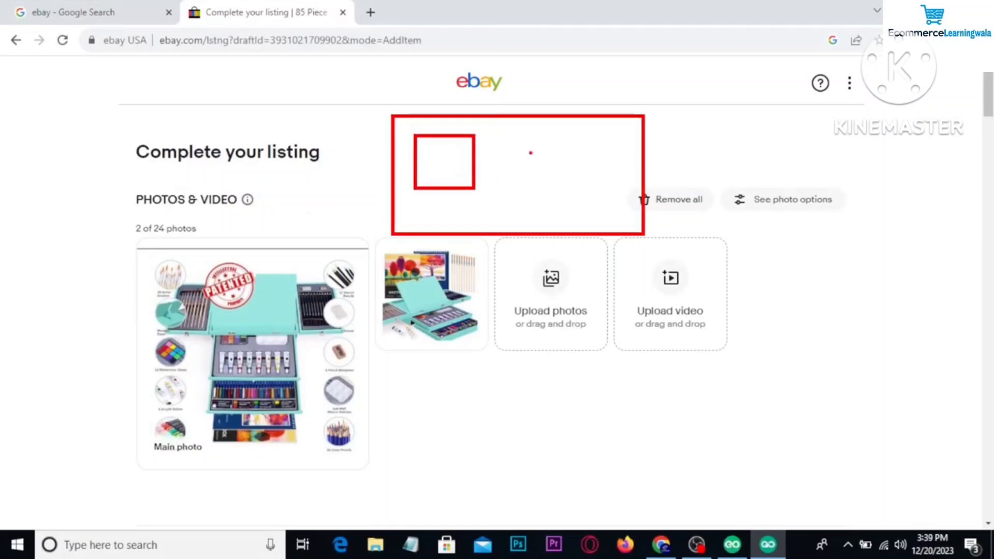
left_click_drag(441, 156, 472, 171)
mouse_move(490, 155)
left_mouse_down()
mouse_move(528, 151)
mouse_move(540, 182)
left_mouse_up()
mouse_move(551, 146)
left_mouse_down()
mouse_move(563, 210)
mouse_move(541, 118)
left_mouse_up()
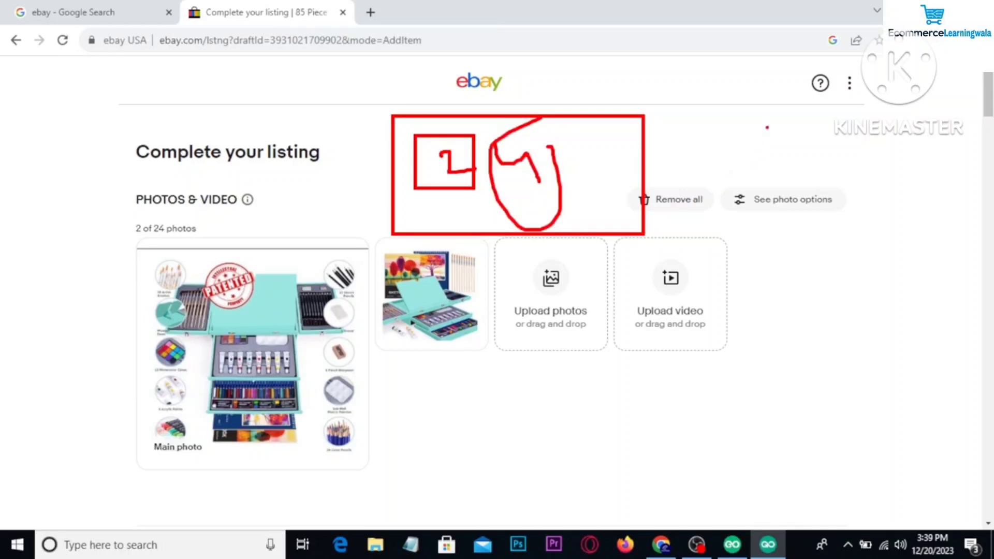
mouse_move(784, 100)
left_mouse_down()
mouse_move(727, 154)
mouse_move(731, 168)
left_mouse_up()
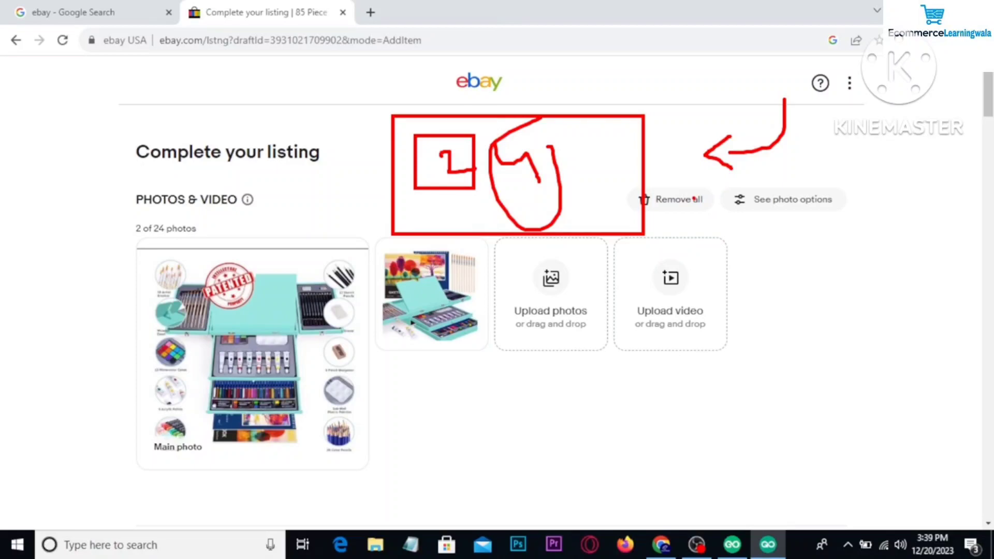
Look over the art kit listing draft from the title and item specifics through pricing to the promoted listing settings.
scroll(689, 222, "down", 12)
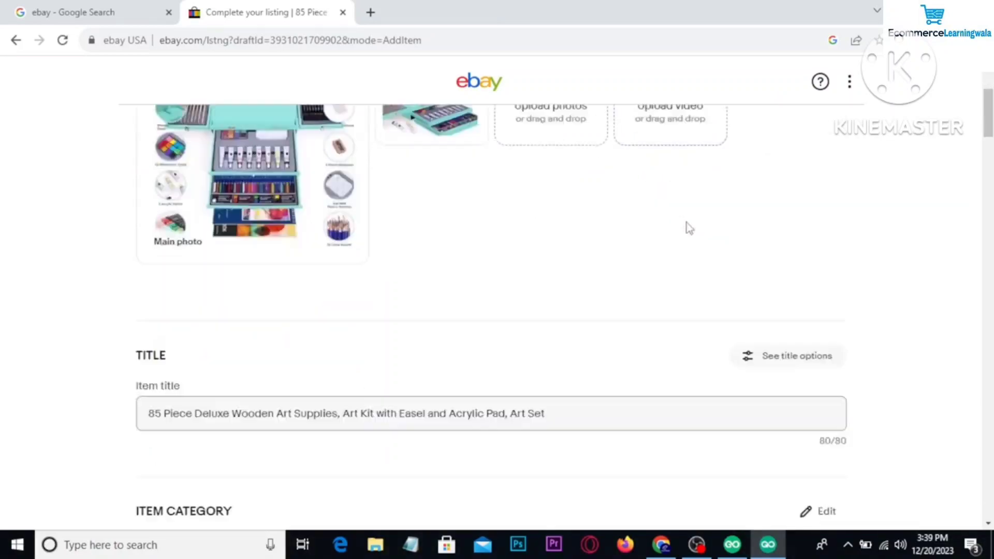
scroll(687, 233, "down", 10)
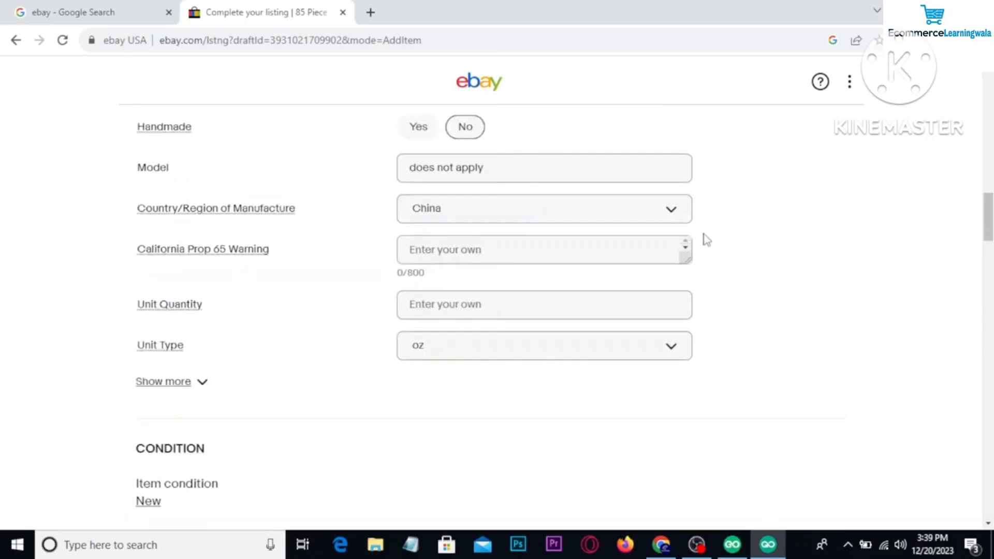
scroll(710, 240, "down", 18)
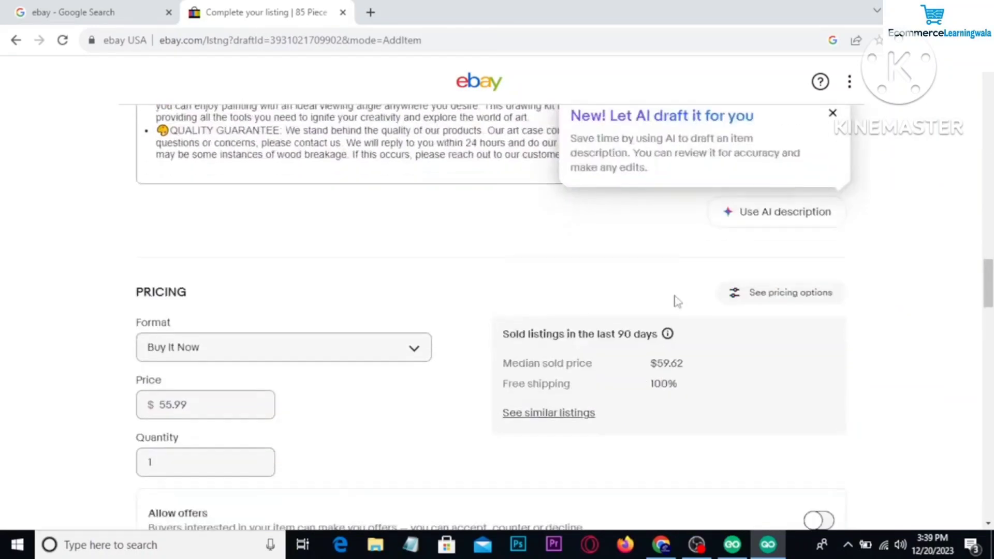
scroll(675, 300, "down", 15)
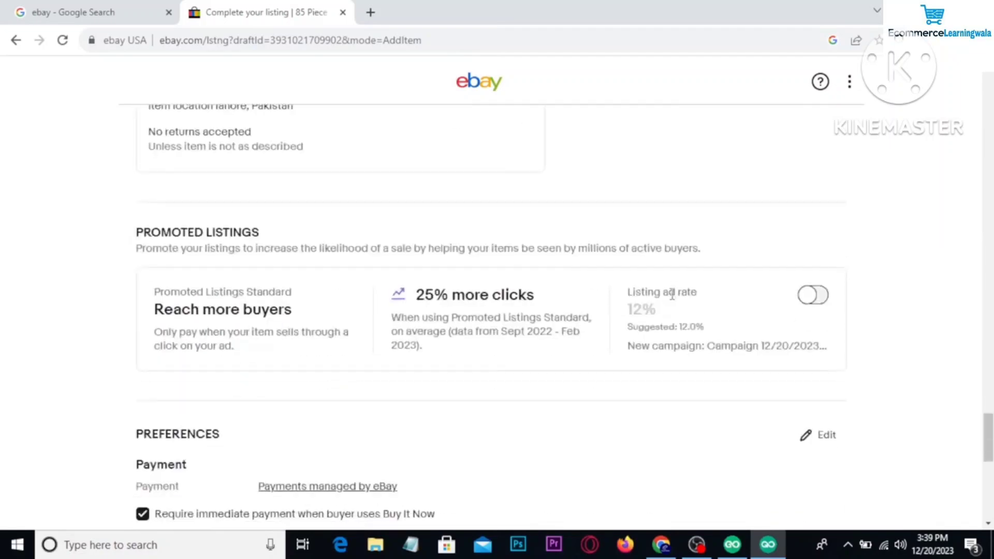
scroll(672, 293, "up", 20)
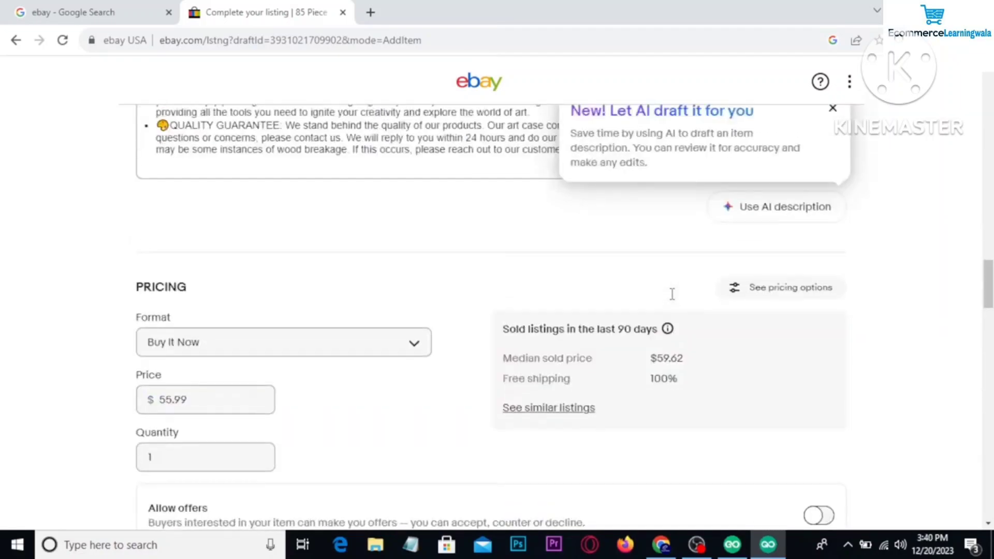